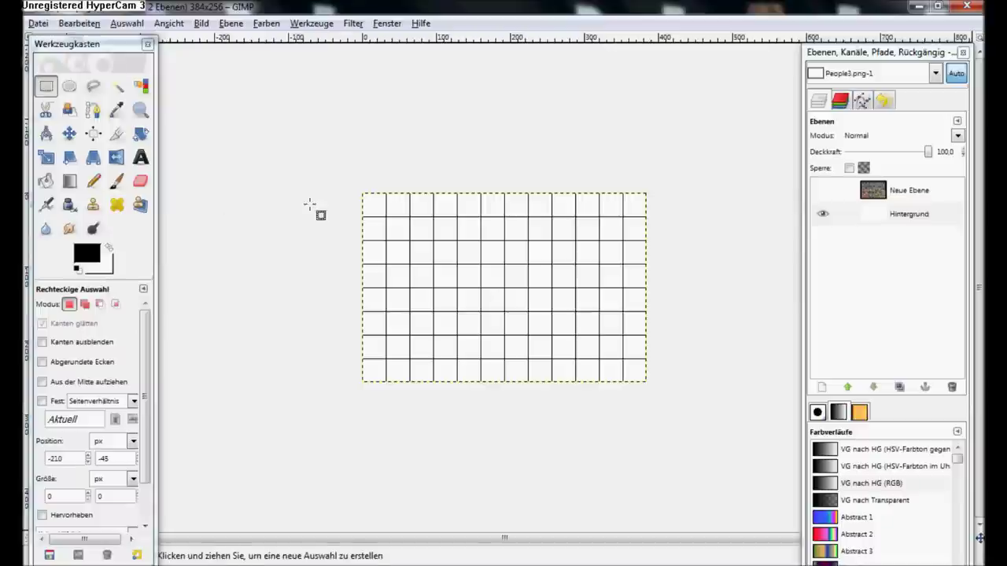
Make the Hintergrund layer active and reposition the Werkzeugkasten toolbox window
mouse_move(70, 47)
left_mouse_down()
mouse_move(86, 63)
mouse_move(75, 57)
mouse_move(116, 59)
left_mouse_up()
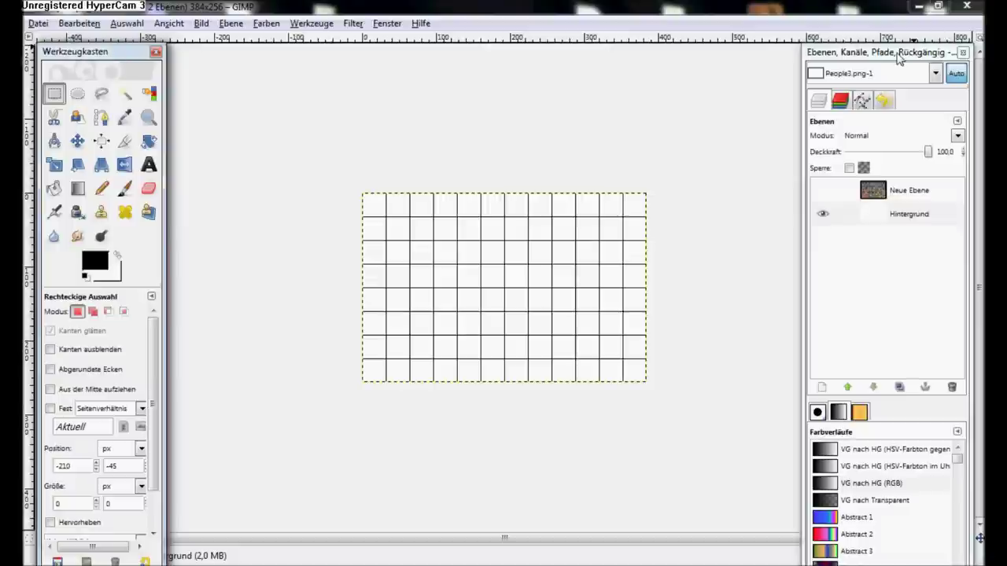
left_click(892, 61)
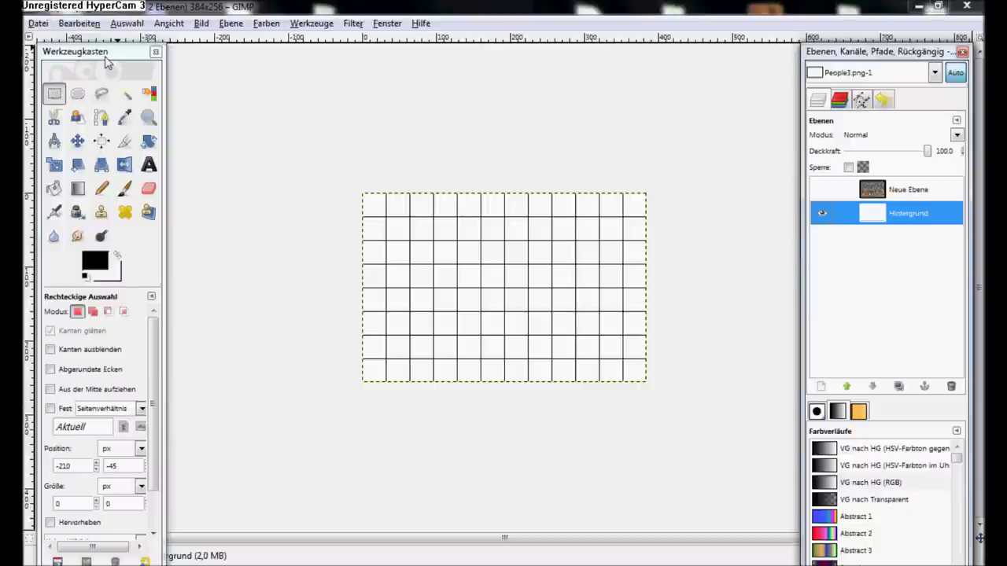
left_click_drag(108, 63, 337, 61)
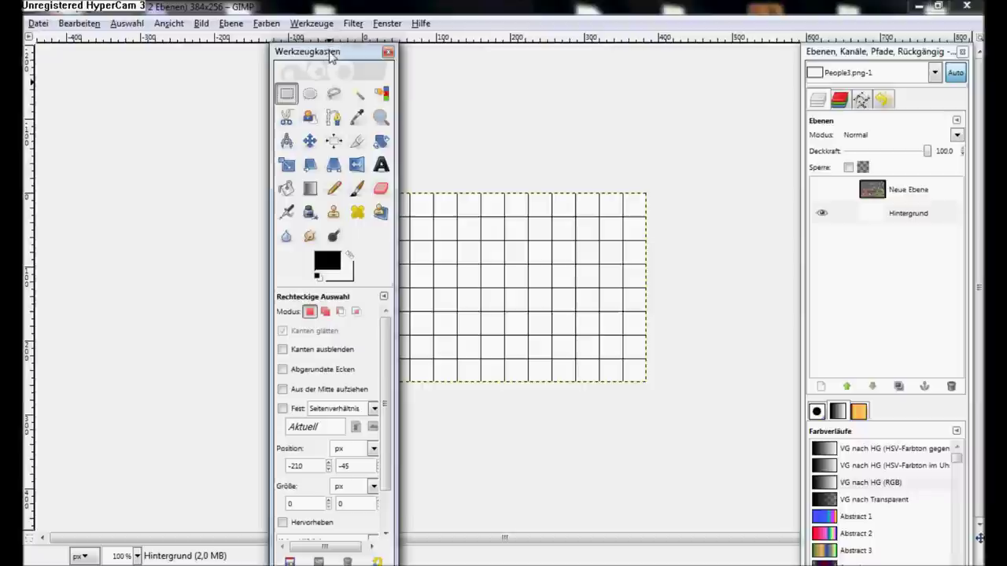
left_click_drag(327, 55, 306, 56)
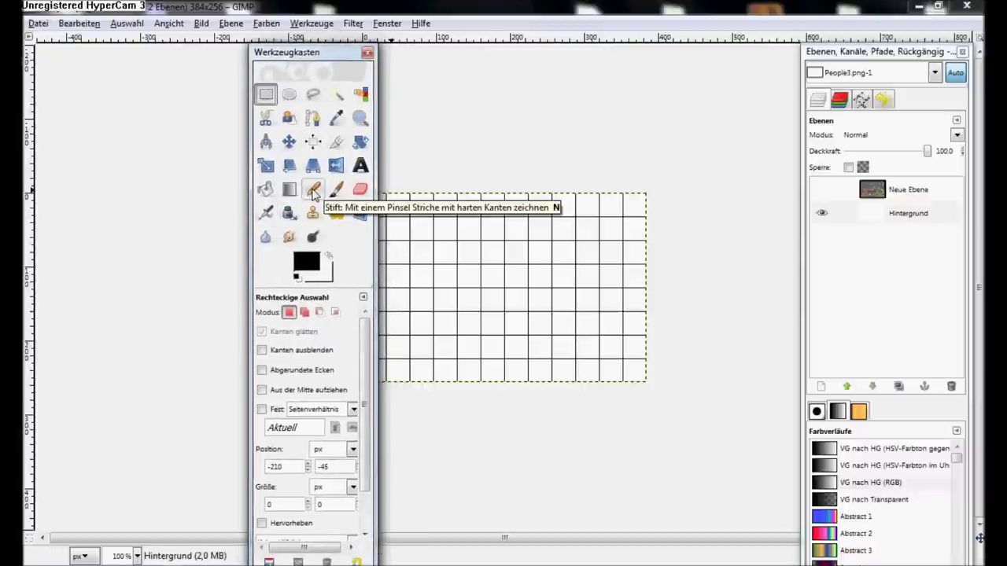
Select the Stift pencil tool and place a test dot on the grid
left_click(317, 200)
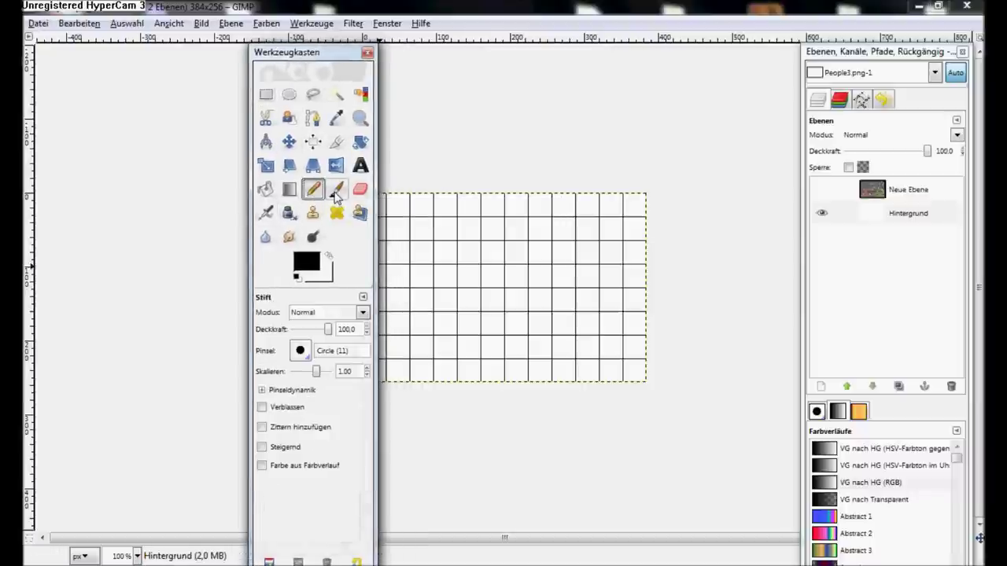
left_click(335, 192)
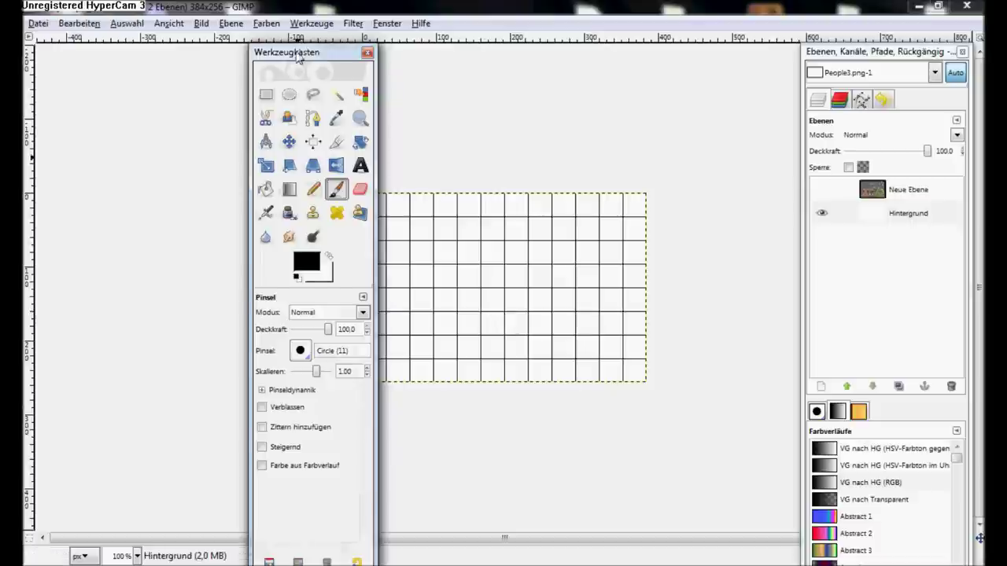
left_click_drag(304, 54, 259, 52)
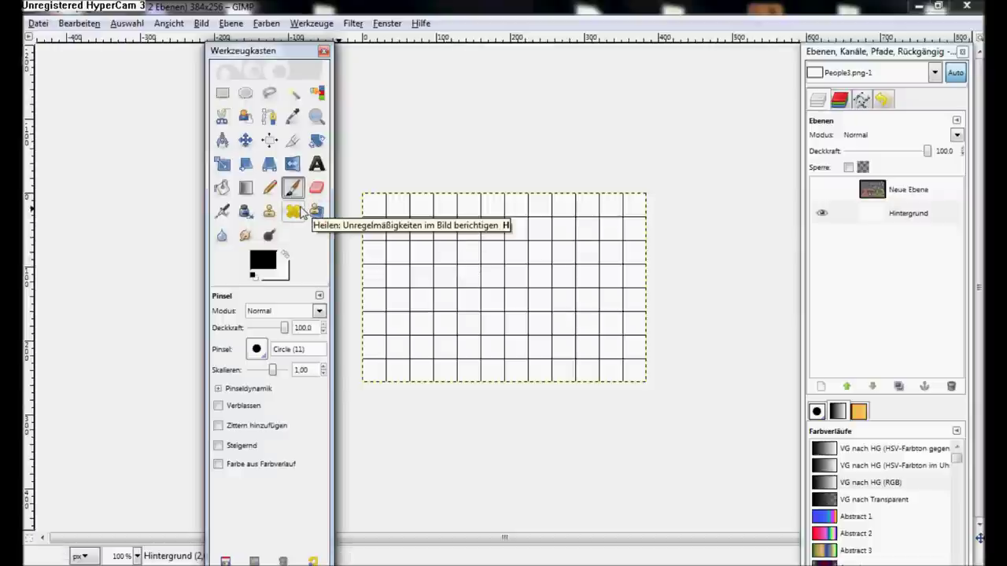
left_click(270, 187)
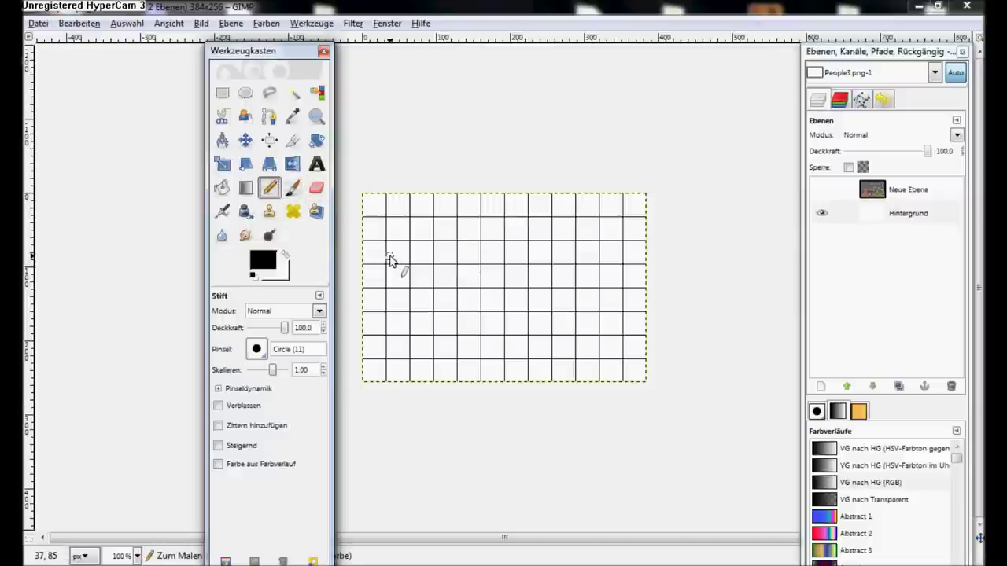
left_click(423, 239)
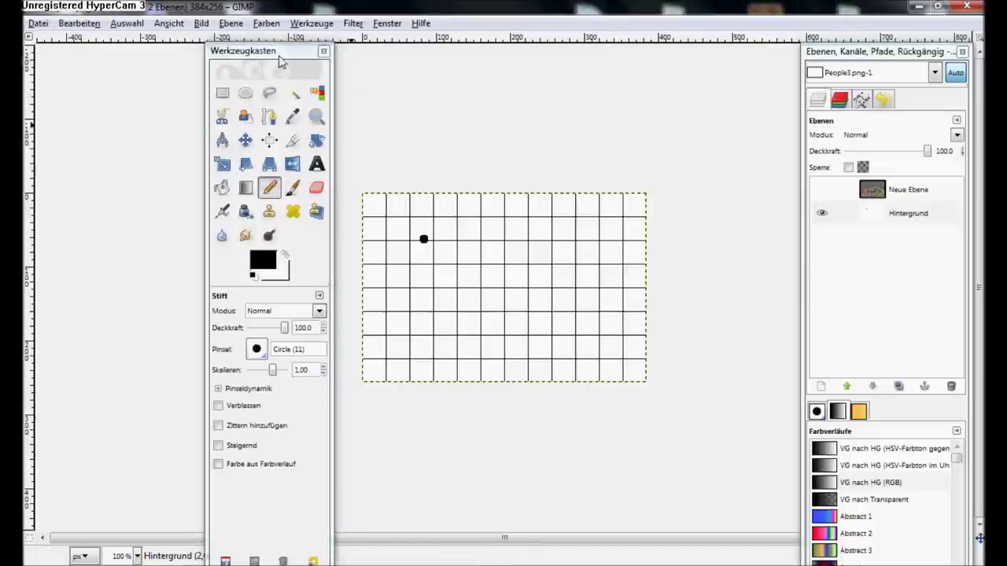
Undo the test dot and move the toolbox window back into place
left_click_drag(269, 64, 89, 69)
left_click(78, 23)
left_click(87, 40)
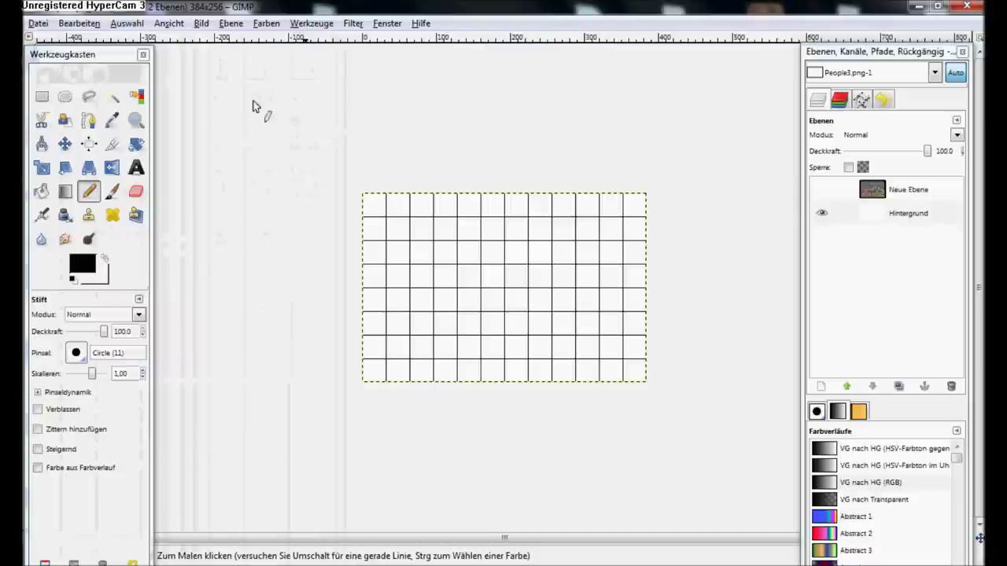
left_click_drag(105, 59, 147, 63)
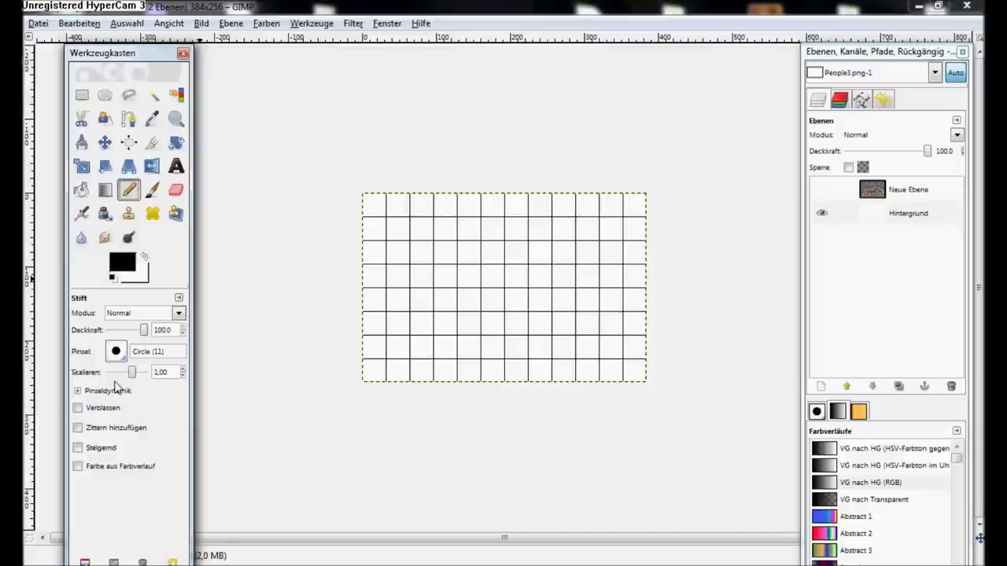
Choose the Circle (01) brush and stop pressure from affecting opacity in Pinseldynamik
left_click(115, 353)
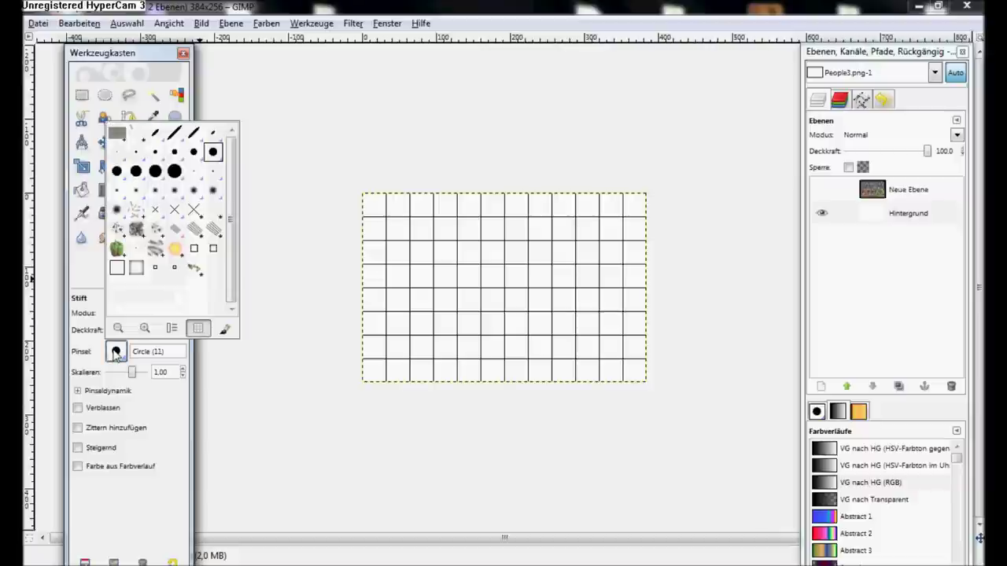
double_click(114, 158)
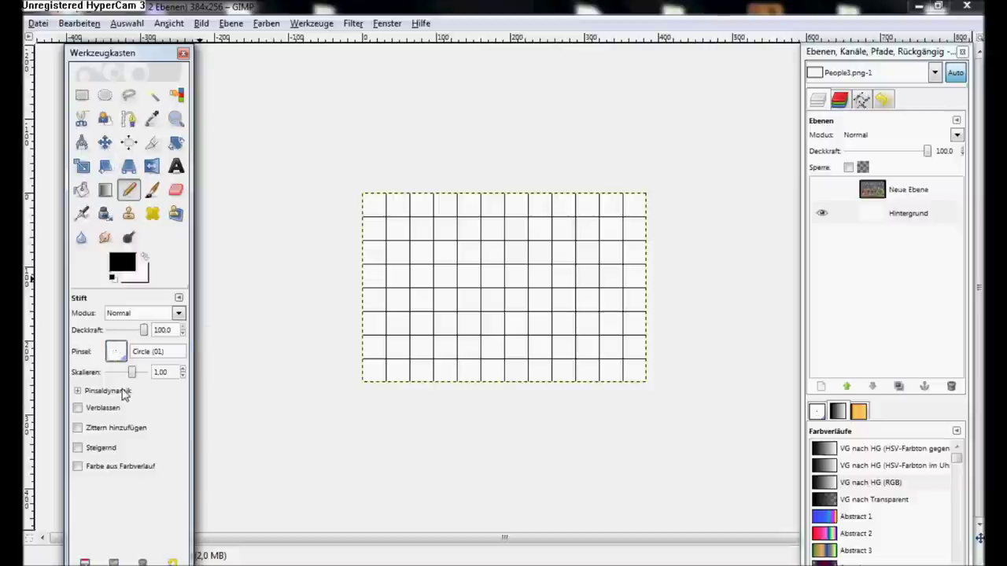
left_click(122, 392)
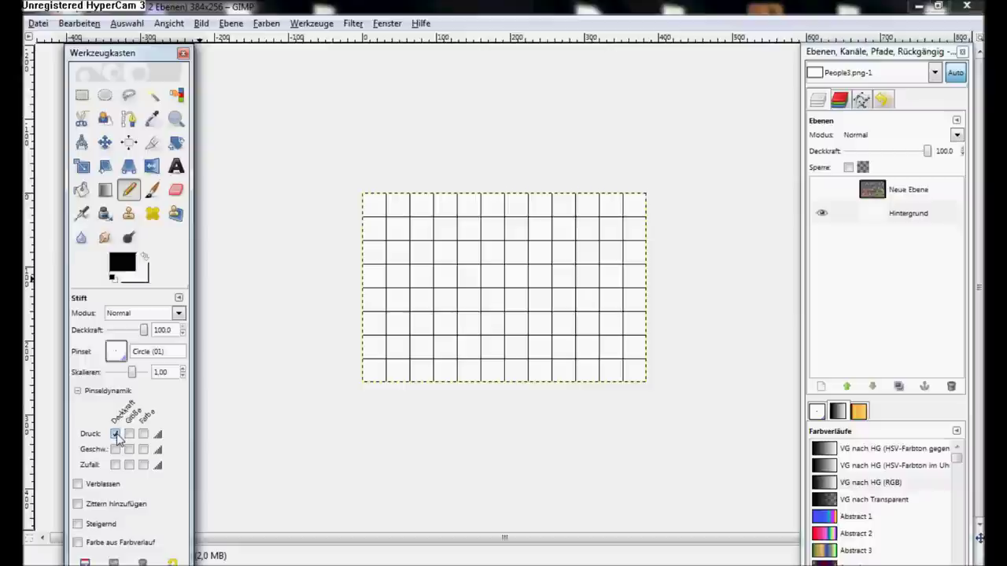
left_click(115, 435)
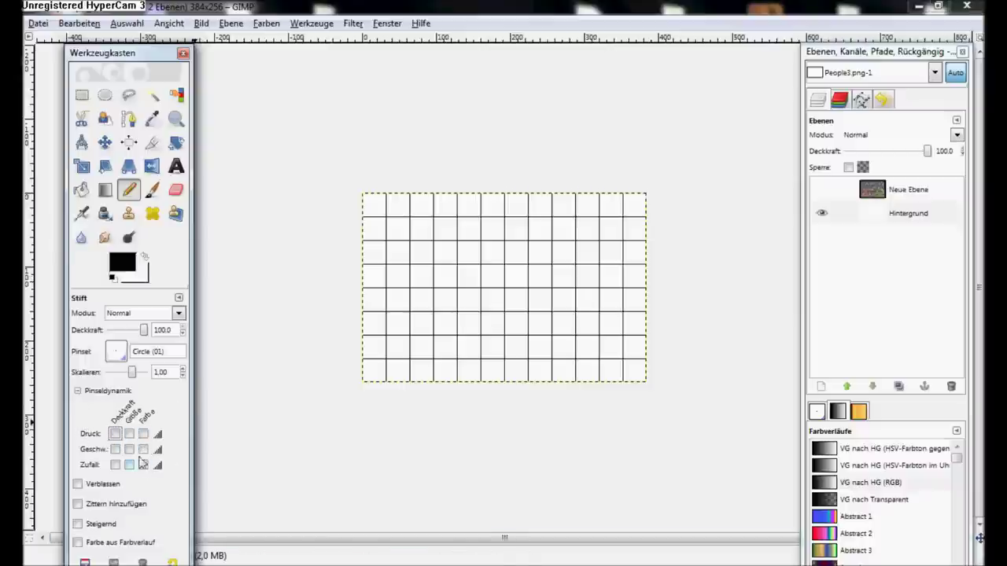
left_click(107, 392)
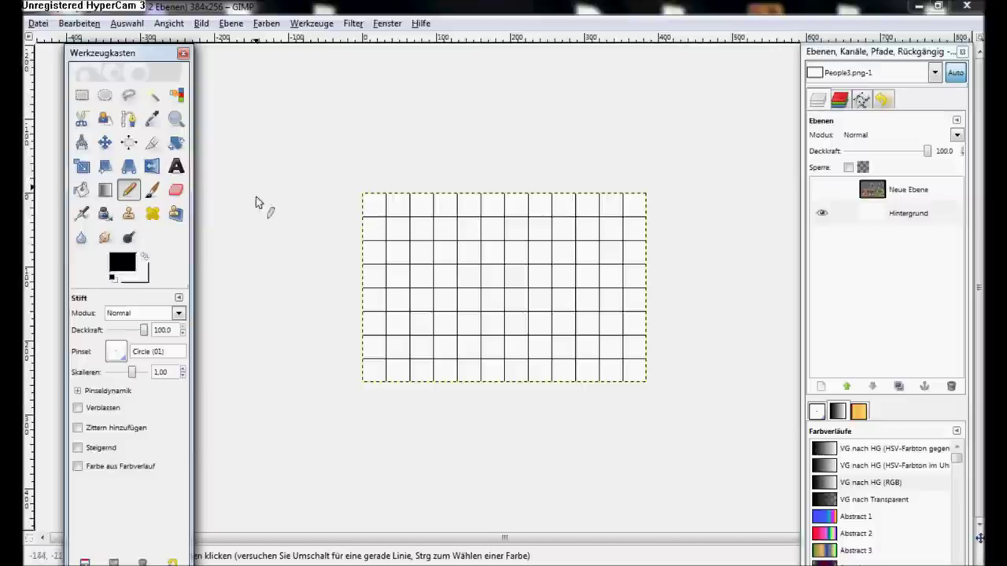
Switch to the Radierer eraser with Harte Kanten enabled
left_click(175, 192)
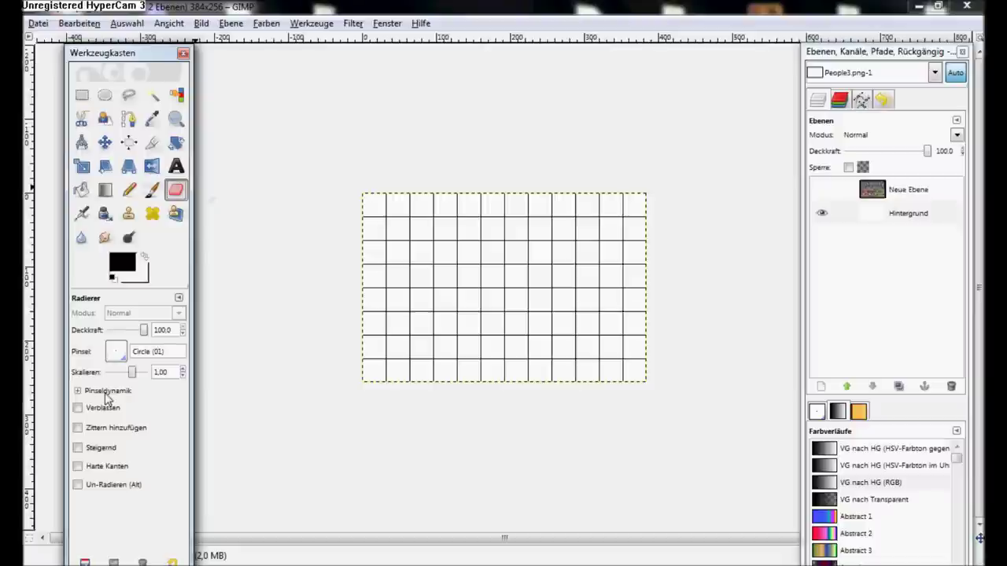
left_click(108, 391)
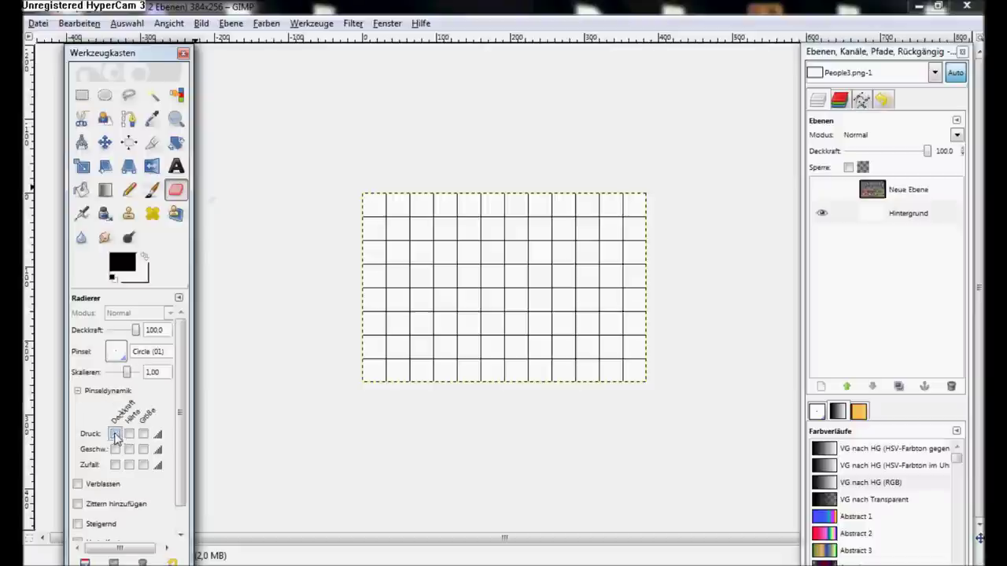
left_click(124, 393)
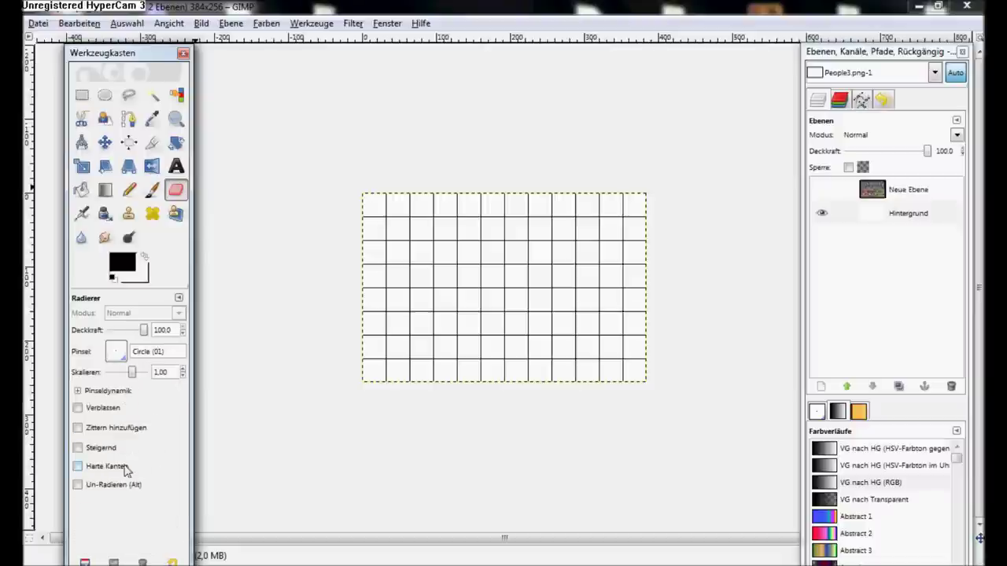
left_click(118, 467)
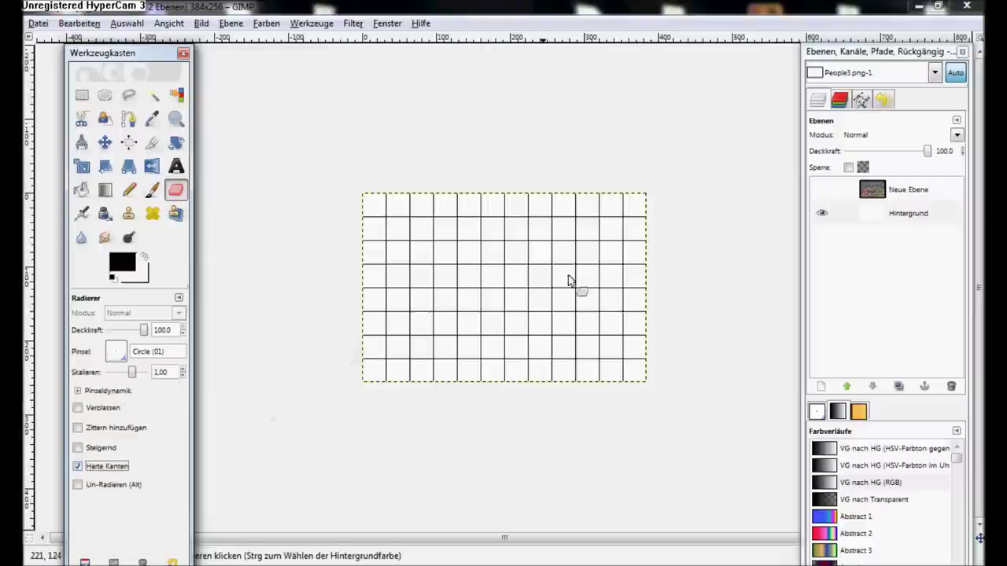
Zoom into one grid cell and draw a tall vertical pencil line
key("3")
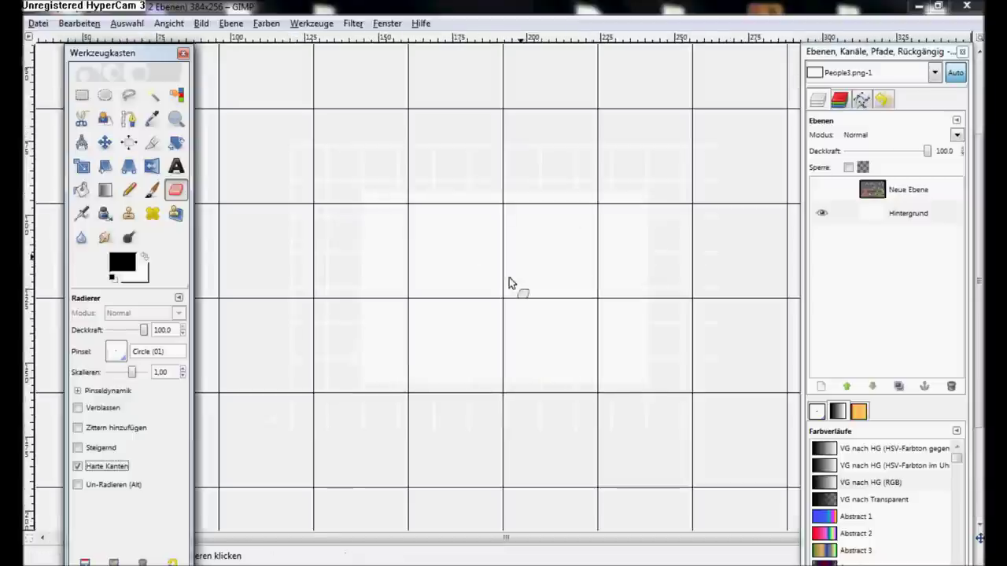
key("4")
key("5")
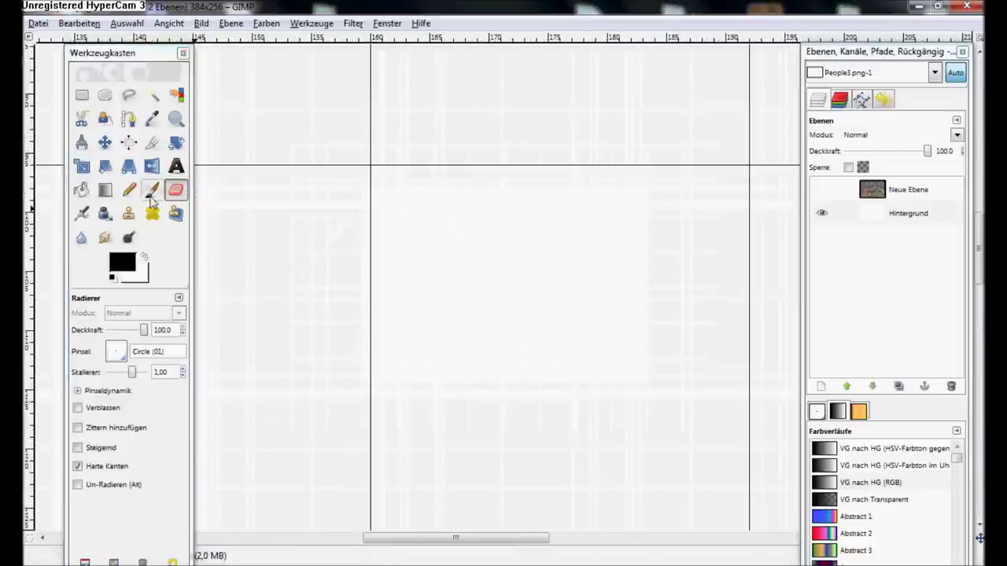
left_click(129, 190)
scroll(493, 290, "down", 2)
scroll(472, 252, "right", 2)
left_click(419, 130)
left_click(422, 376, "shift")
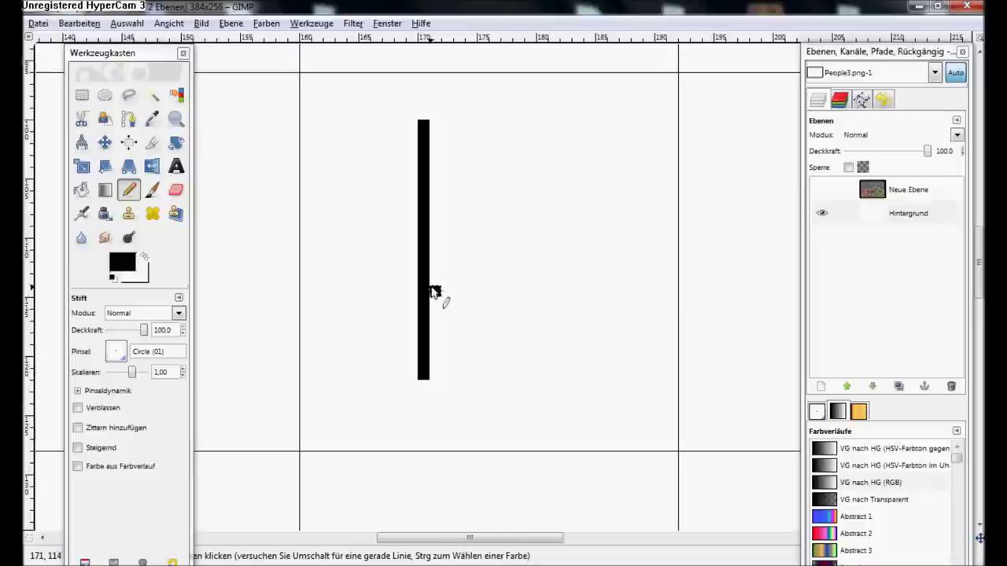
Draw several pencil strokes branching off either side of the vertical line
left_click_drag(429, 292, 607, 280)
mouse_move(468, 274)
left_mouse_down()
mouse_move(584, 128)
mouse_move(428, 195)
left_mouse_up()
left_click_drag(410, 204, 411, 248)
left_click_drag(429, 293, 421, 335)
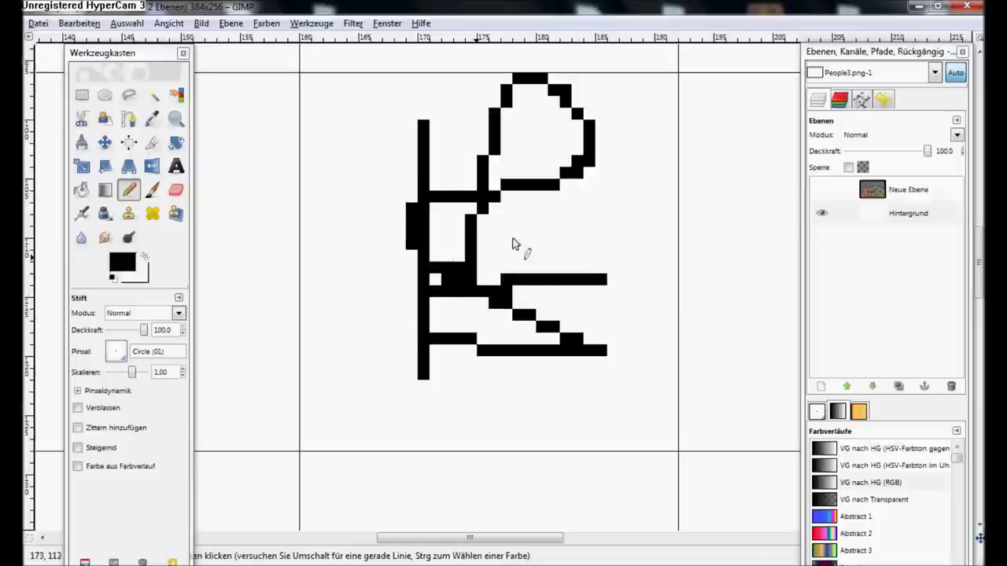
left_click_drag(551, 232, 366, 167)
left_click_drag(346, 236, 566, 232)
Erase parts of the trial figure, then undo back to the vertical and stepped lines
left_click(176, 190)
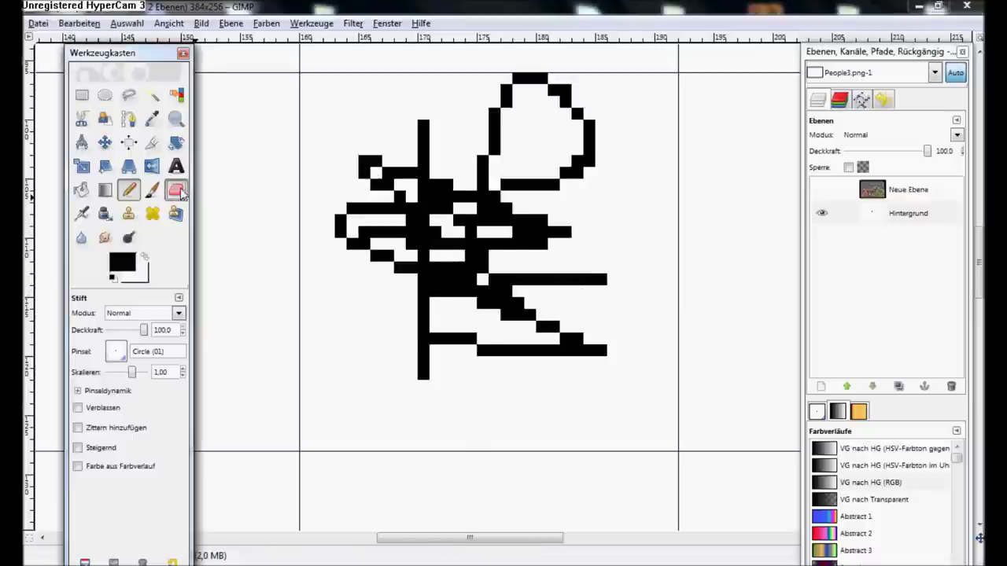
mouse_move(444, 245)
left_mouse_down()
mouse_move(427, 228)
mouse_move(449, 228)
mouse_move(400, 250)
left_mouse_up()
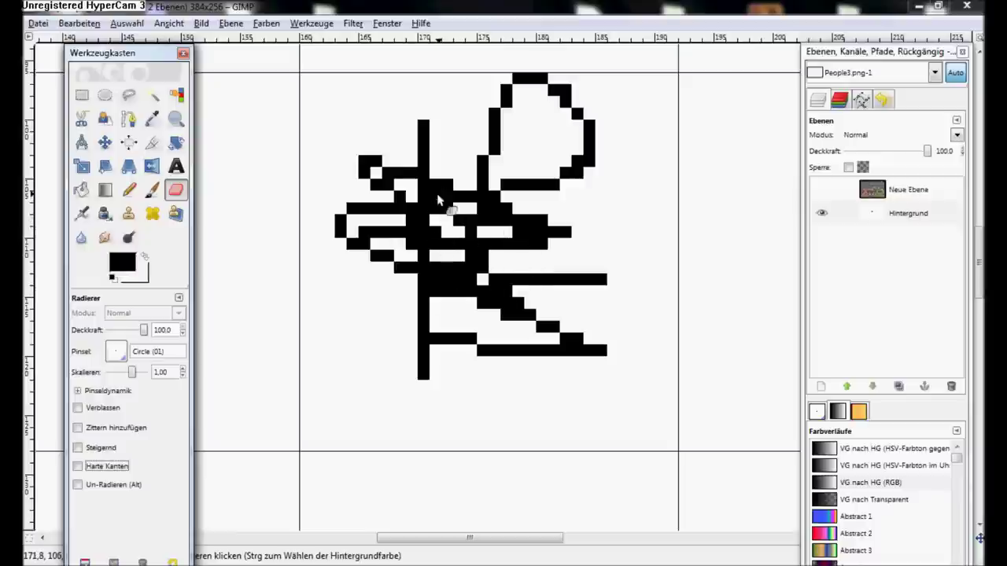
mouse_move(407, 194)
left_mouse_down()
mouse_move(563, 287)
mouse_move(420, 270)
mouse_move(431, 412)
mouse_move(440, 251)
left_mouse_up()
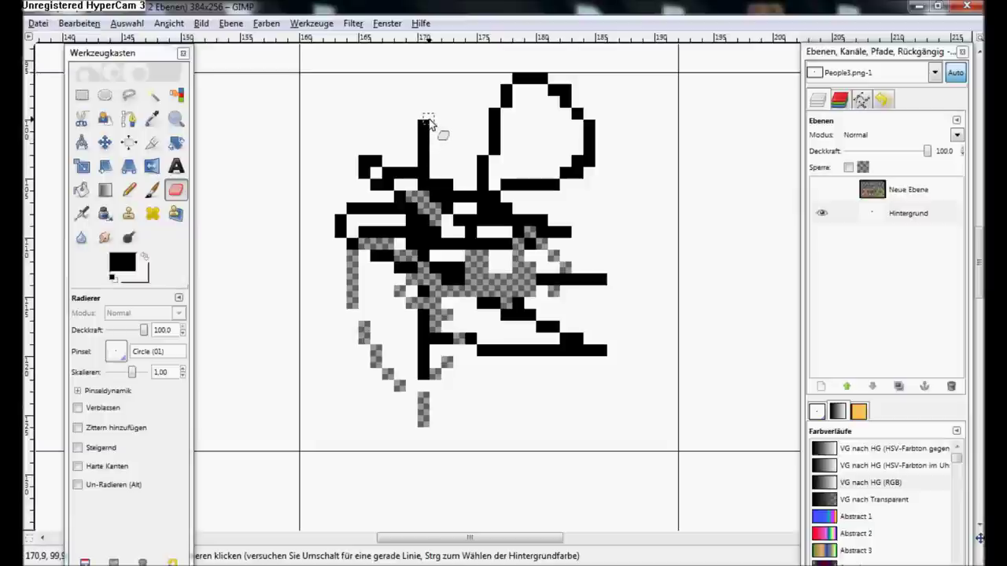
left_click_drag(429, 122, 431, 186)
key("ctrl+z")
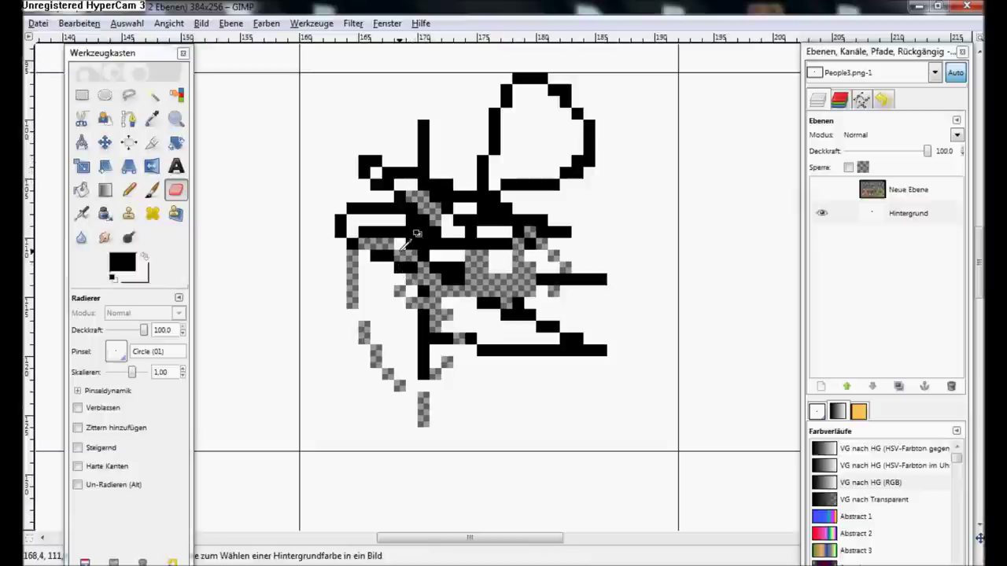
key("ctrl+z")
key("ctrl+z")
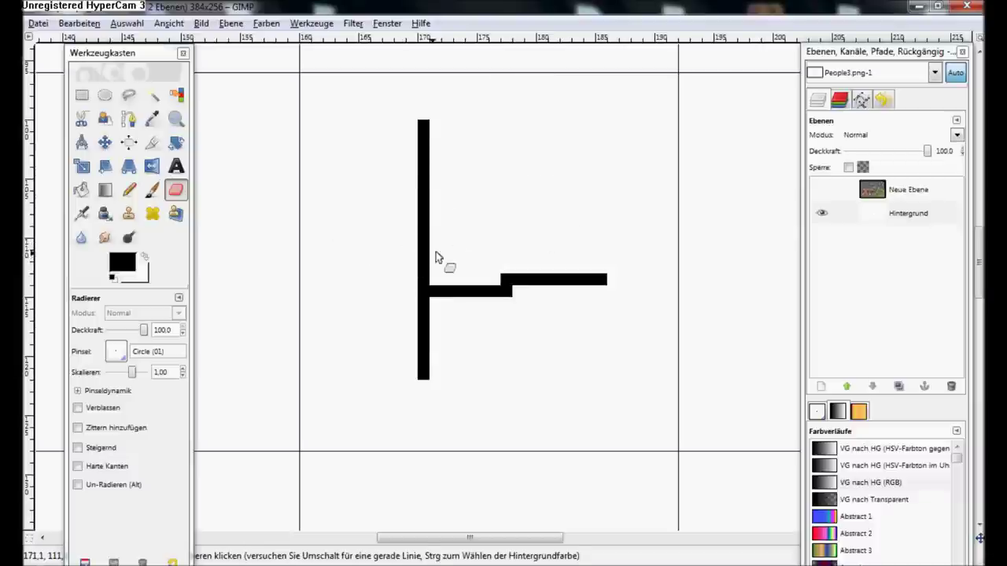
Confirm hard-edged erasing and erase the upper part of the vertical line
left_click(93, 391)
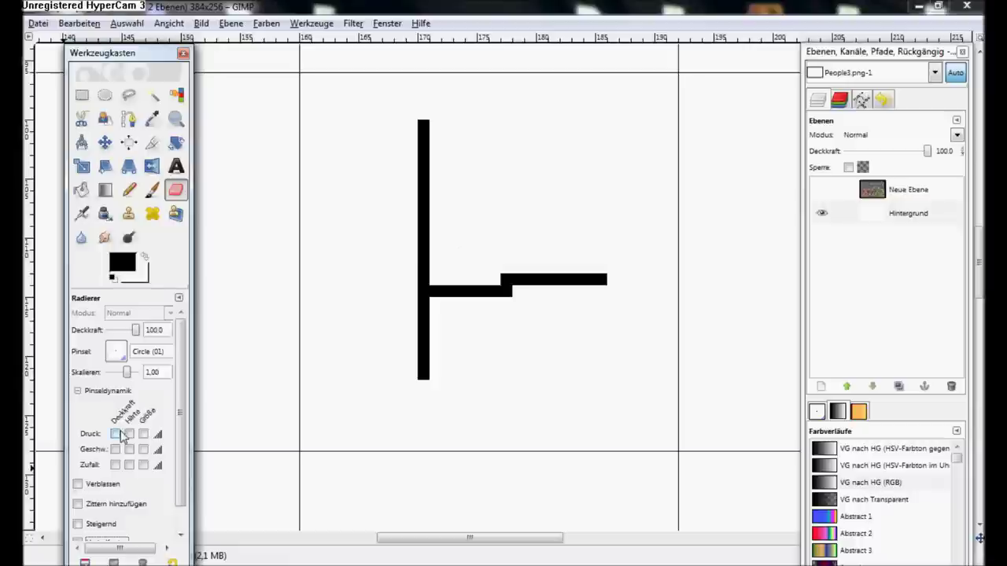
left_click(95, 391)
left_click(107, 466)
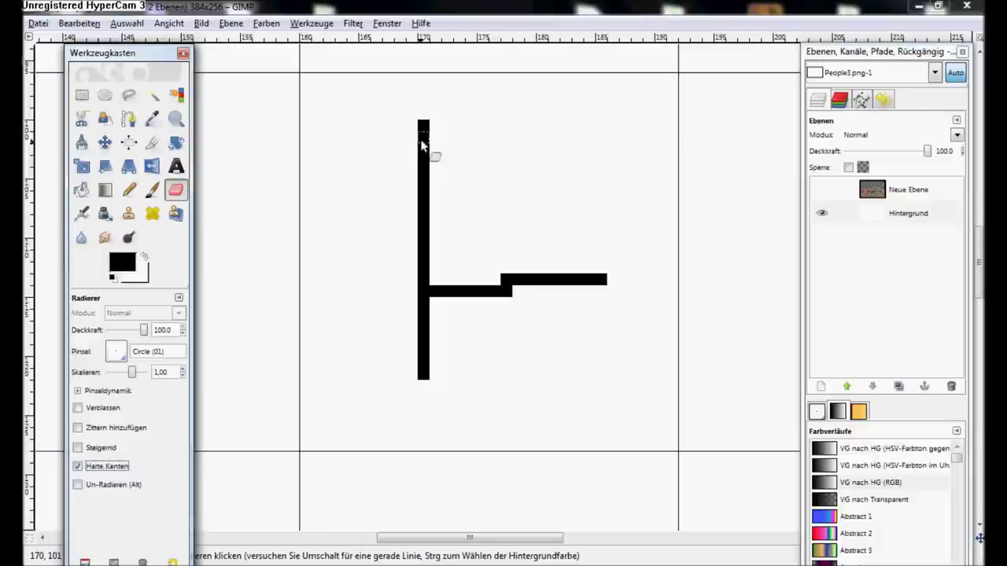
left_click_drag(432, 129, 423, 129)
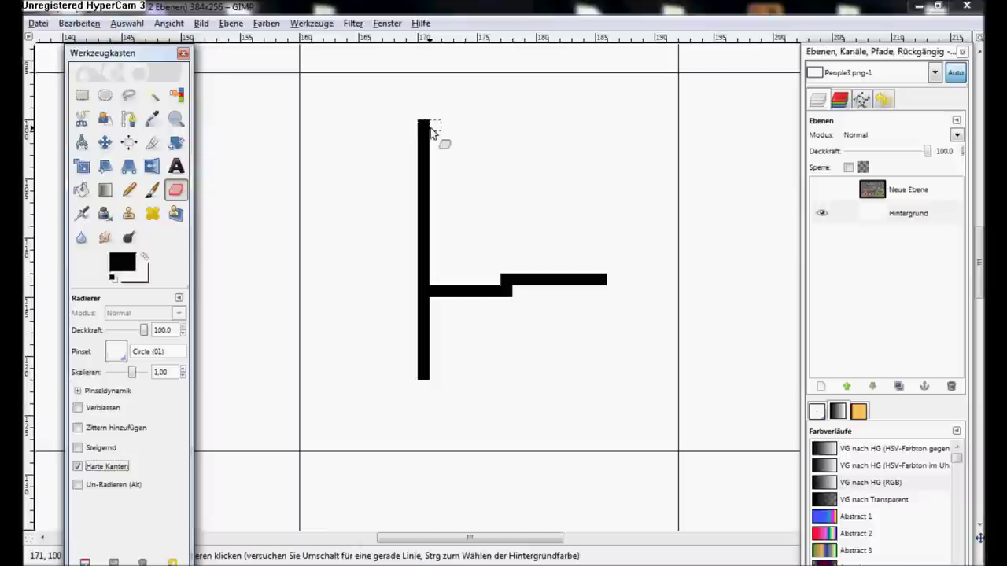
left_click_drag(425, 122, 427, 181)
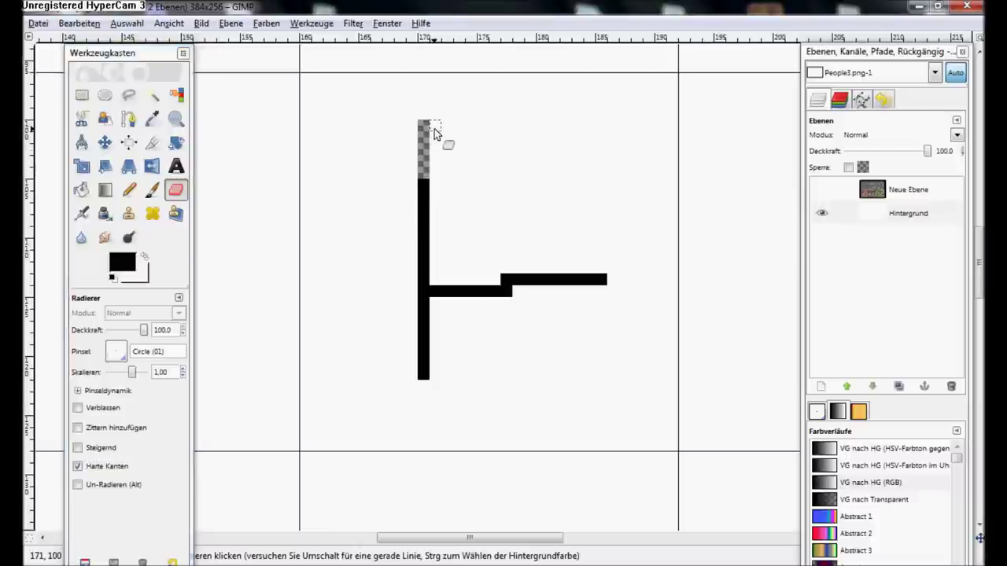
Undo the erasures and all remaining test strokes, leaving an empty grid
key("ctrl")
key("ctrl+z")
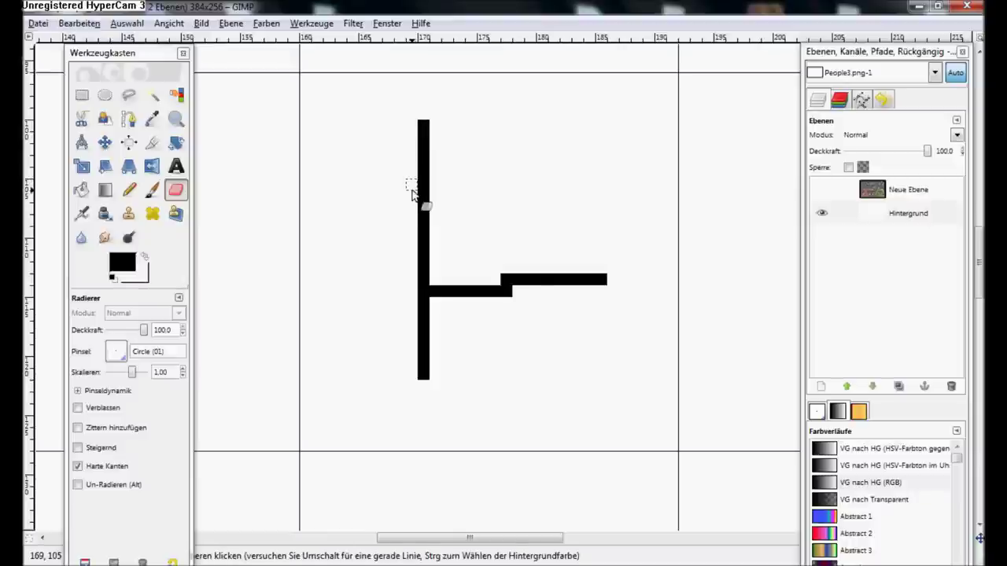
left_click(423, 136)
key("ctrl+z")
key("ctrl+z")
key("ctrl+z")
key("ctrl+z")
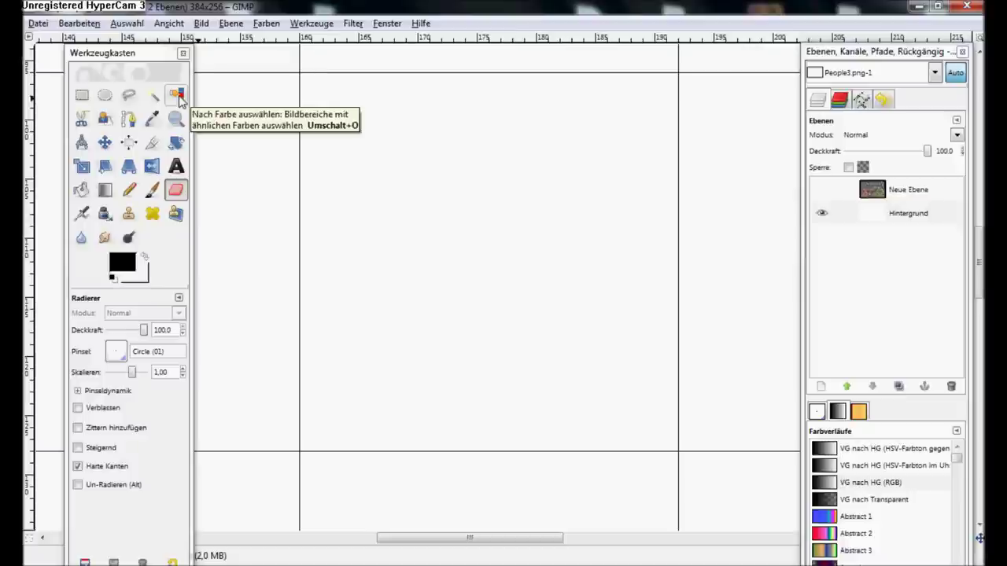
Set Select by Color with Kanten glätten off and Schwelle at 0
left_click(177, 96)
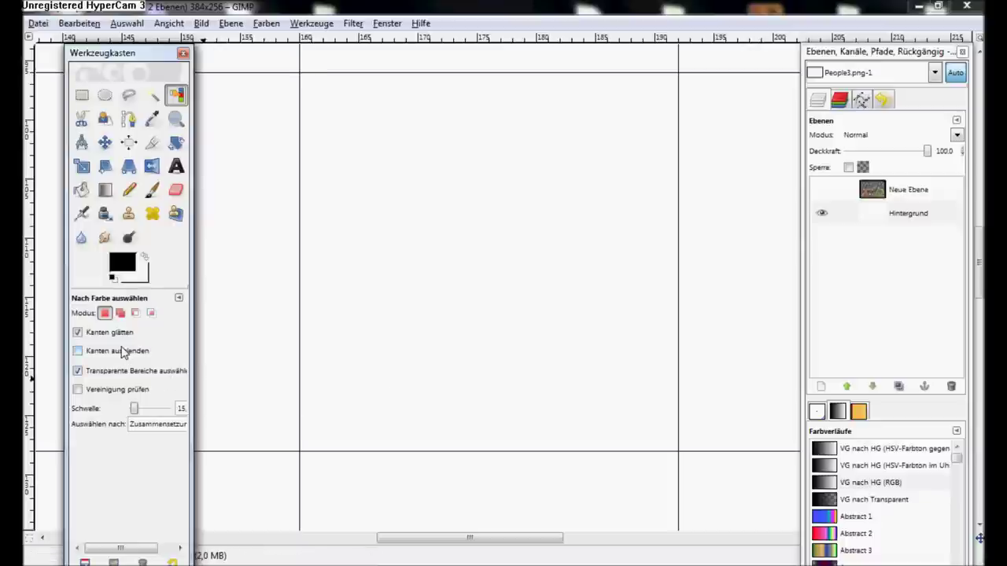
left_click(91, 333)
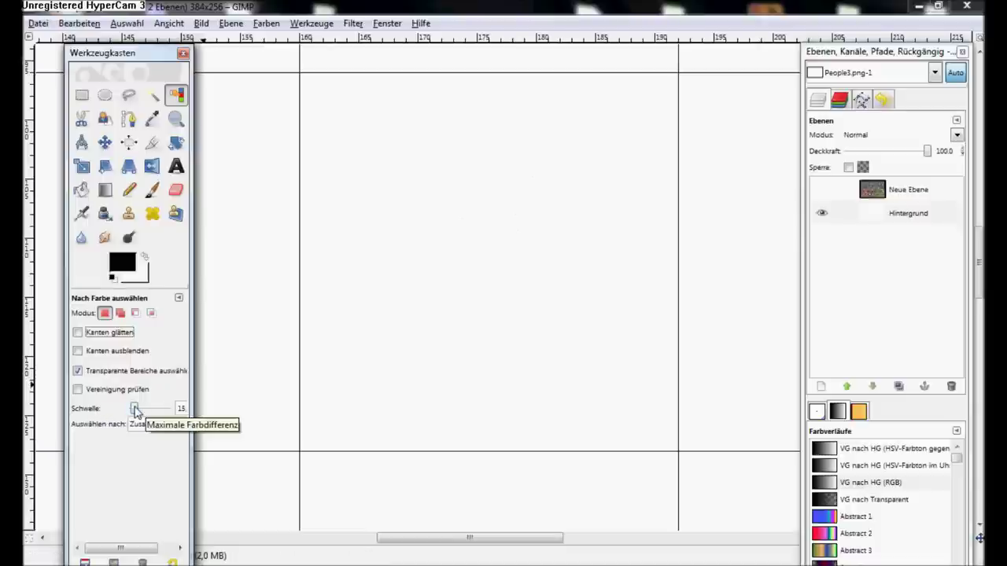
left_click(134, 410)
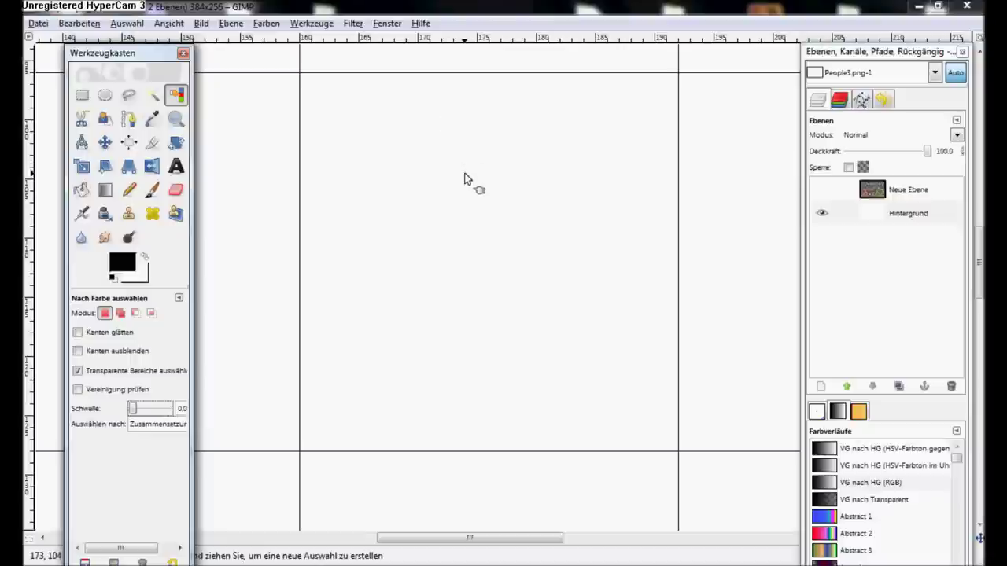
left_click(129, 190)
Set the foreground to red ff0000 and draw a small pixel cross
left_click(122, 263)
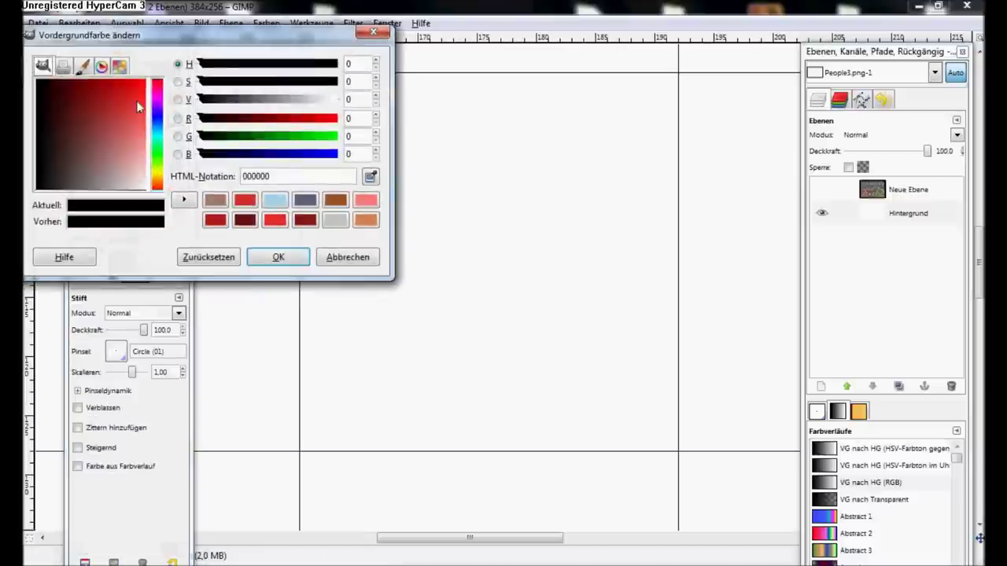
left_click(245, 199)
left_click(260, 250)
mouse_move(350, 195)
left_mouse_down()
mouse_move(382, 209)
mouse_move(373, 222)
mouse_move(387, 203)
left_mouse_up()
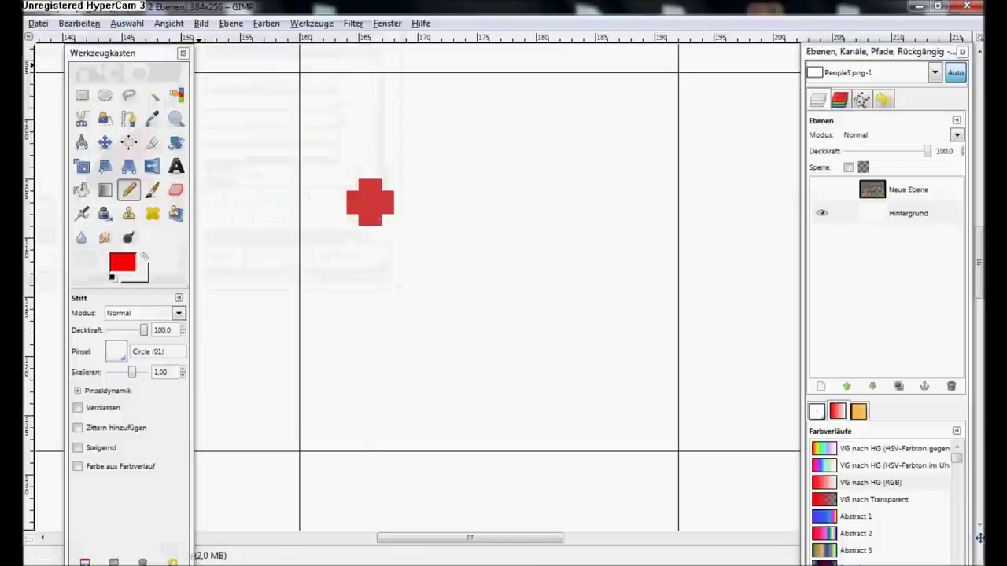
left_click(231, 23)
mouse_move(265, 23)
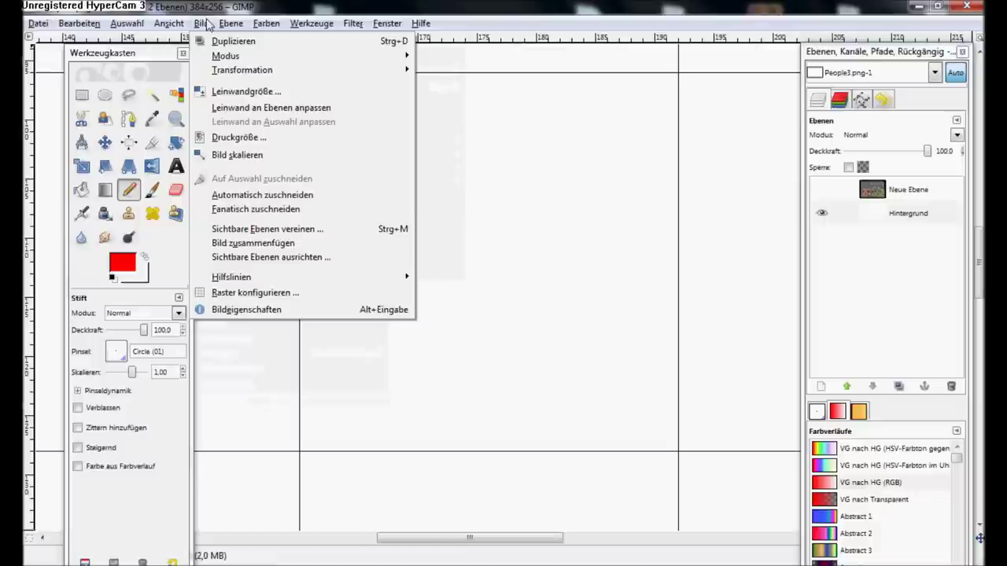
mouse_move(226, 56)
left_click(383, 208)
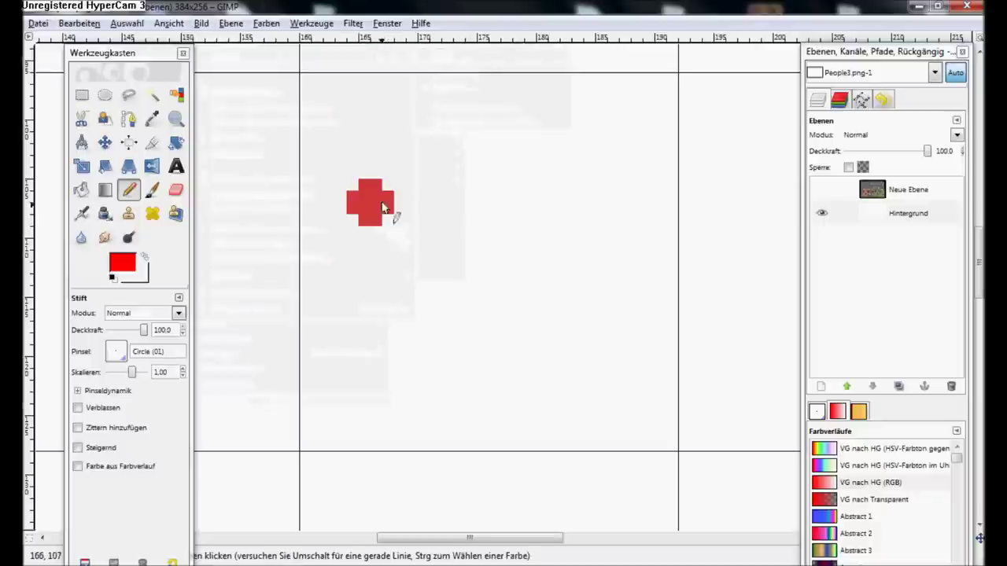
left_click(370, 185)
left_click(370, 220)
left_click(387, 203)
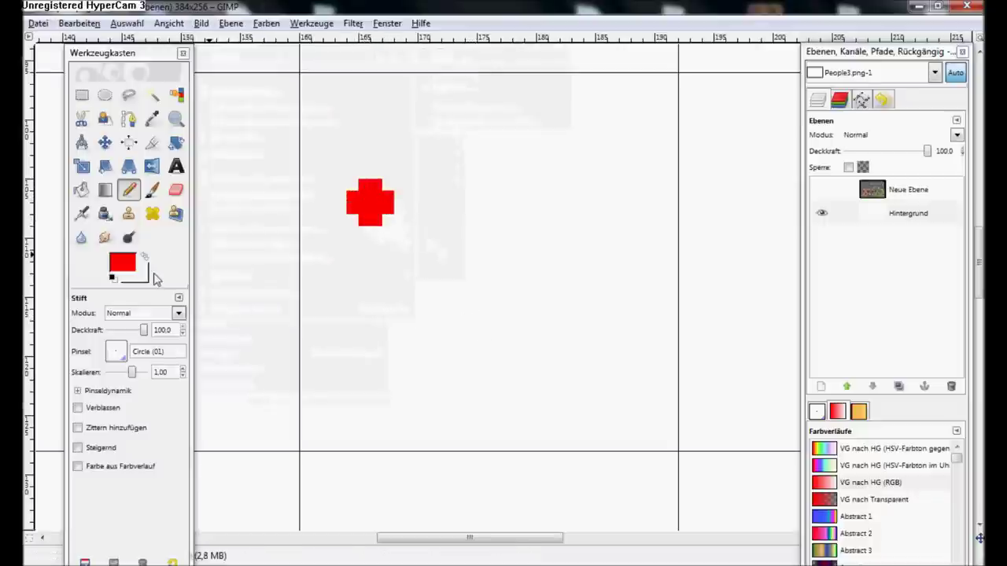
Change the foreground to f12020 and draw a second cross to the right
left_click(122, 263)
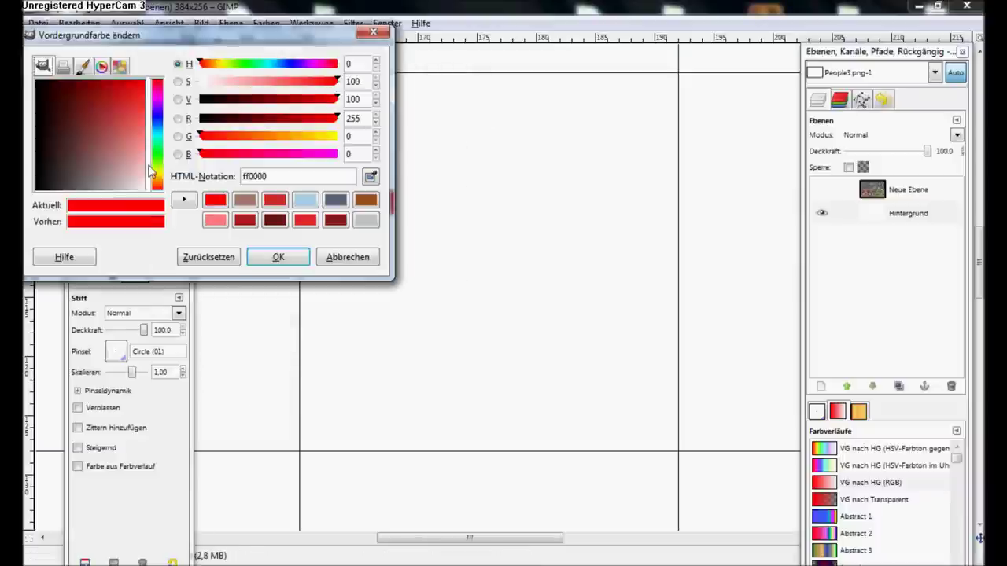
left_click(142, 98)
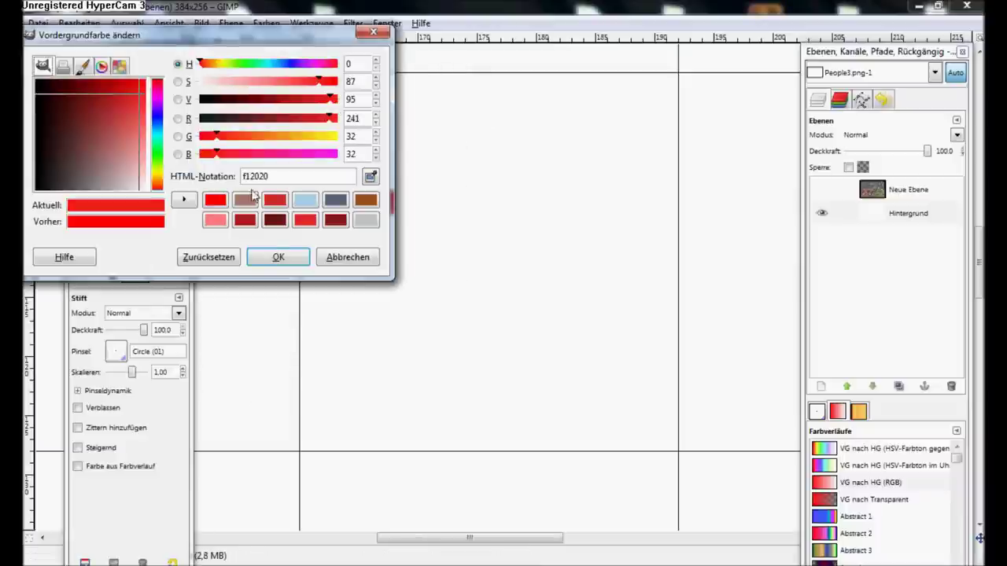
left_click(277, 256)
left_click_drag(419, 203, 450, 203)
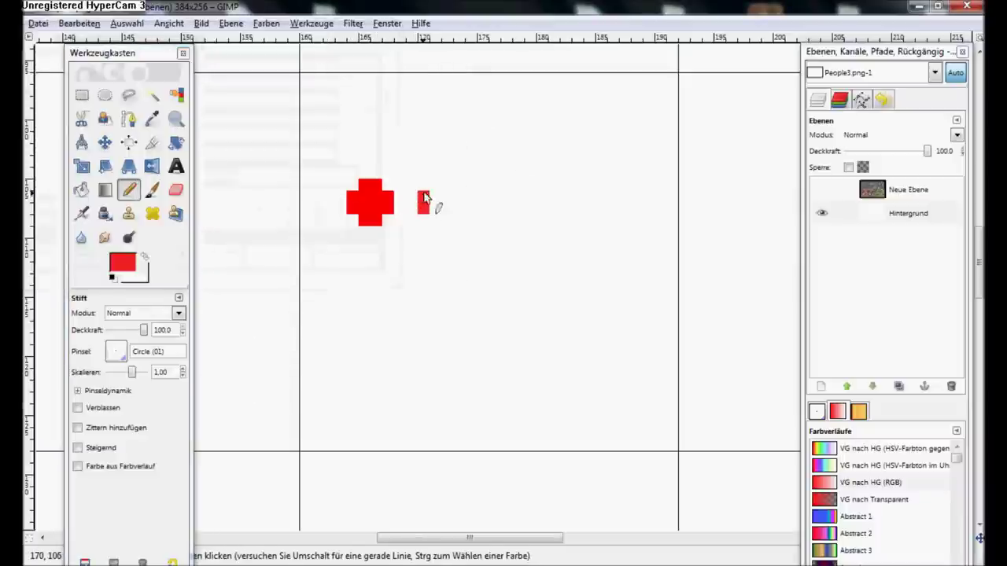
left_click_drag(449, 203, 446, 225)
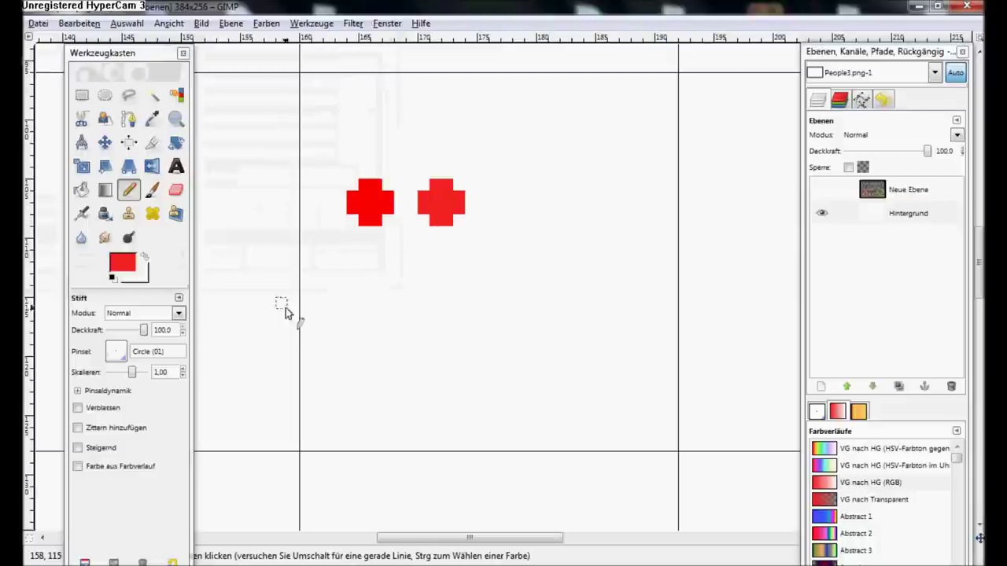
Select the red crosses by colour at thresholds 0 and 43
left_click(176, 95)
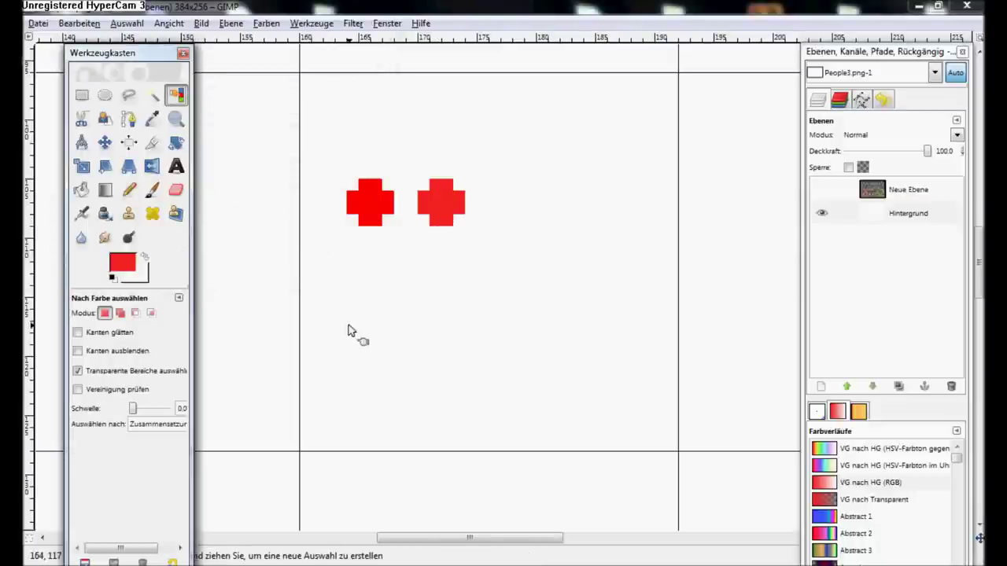
left_click(369, 208)
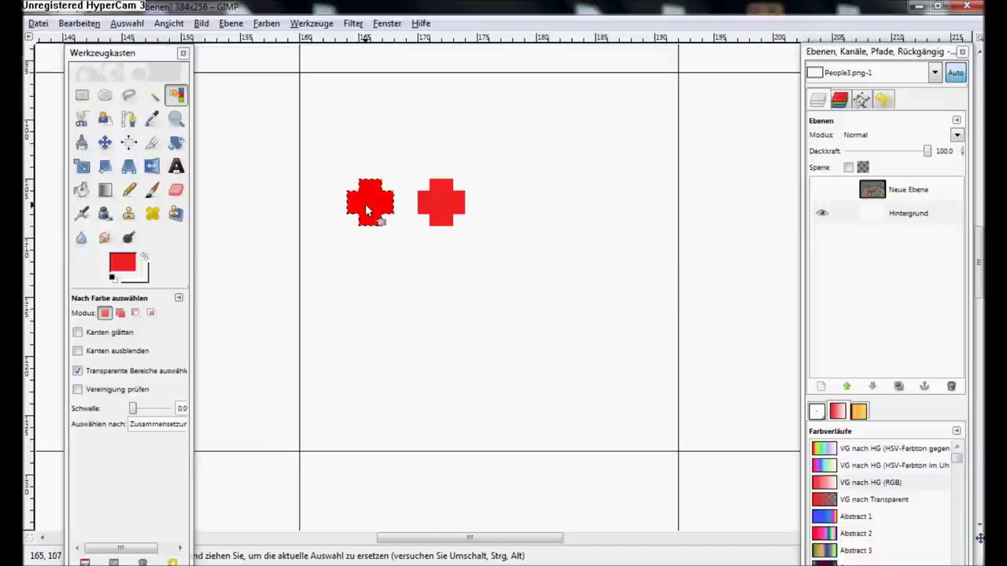
left_click(441, 202)
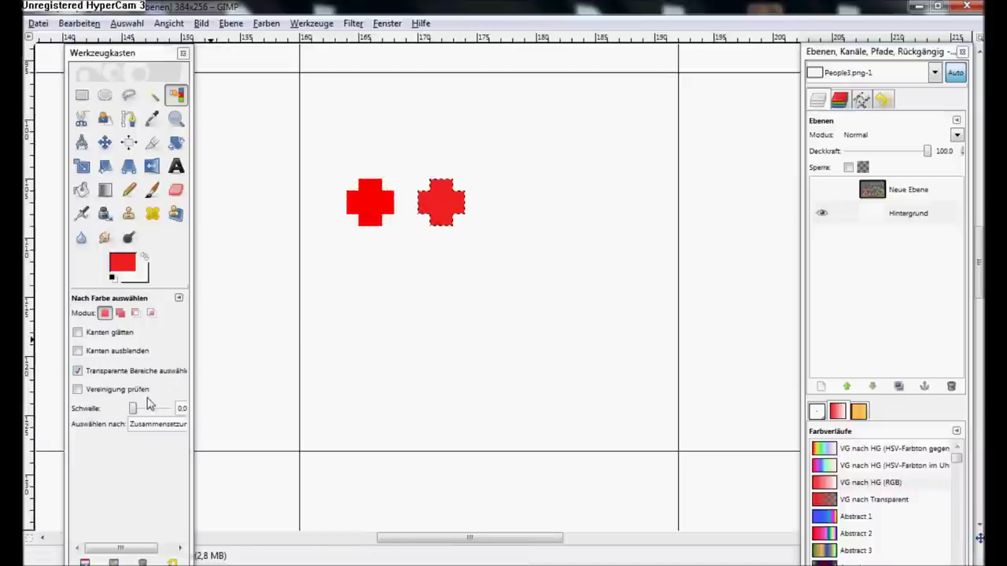
left_click_drag(133, 409, 140, 410)
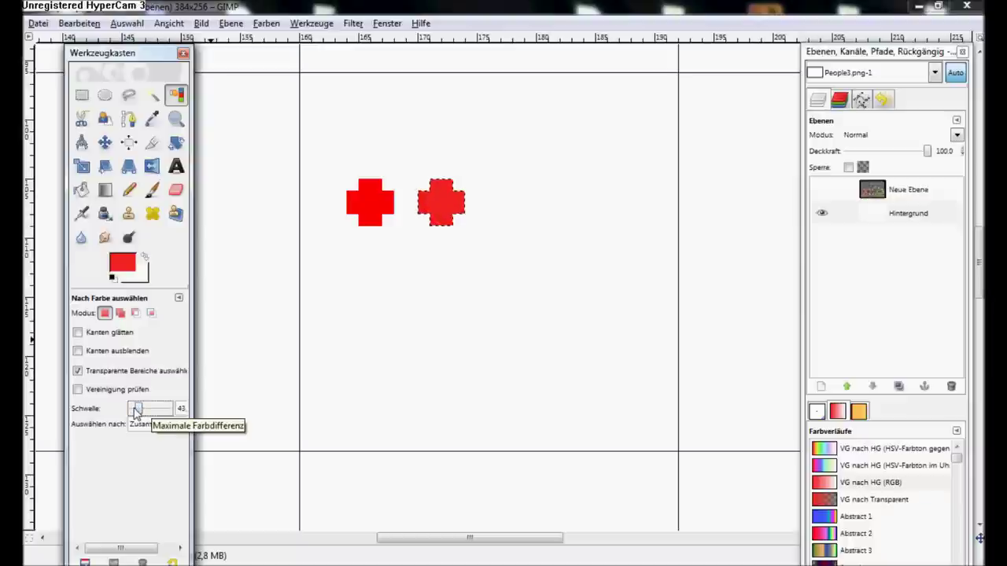
left_click(379, 214)
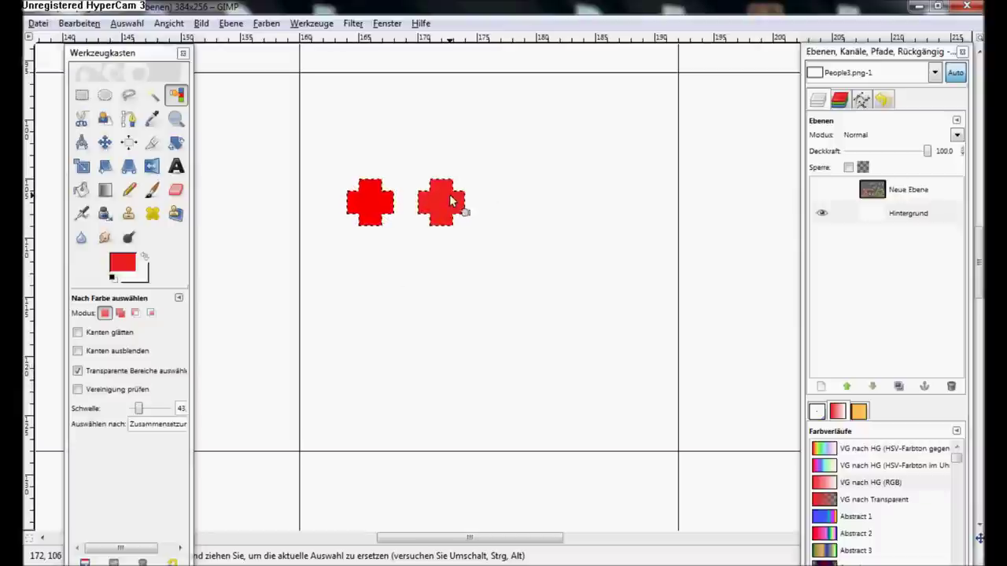
Select by colour at threshold 255, then reset Schwelle to 0
left_click_drag(140, 412, 197, 410)
left_click(440, 218)
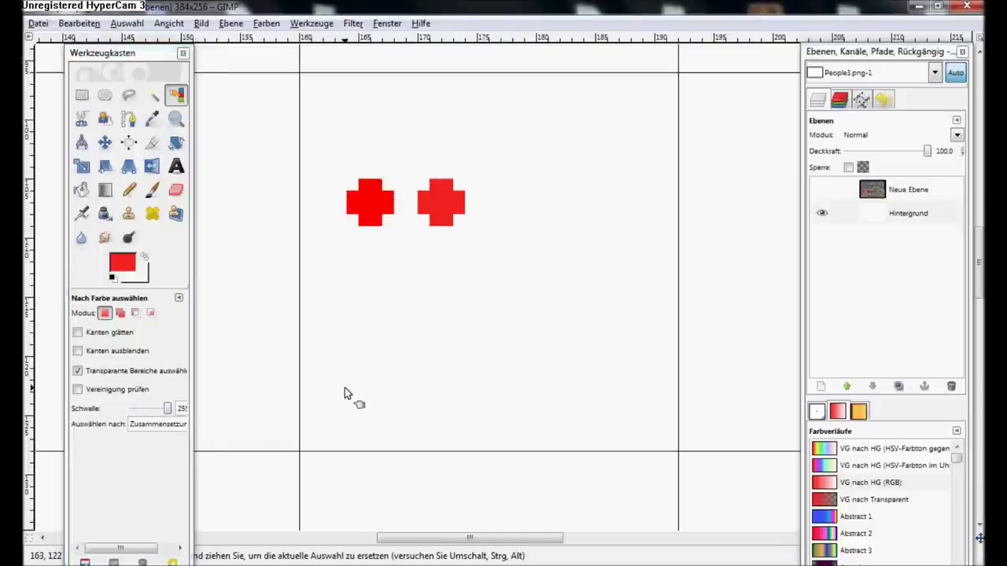
left_click(173, 414)
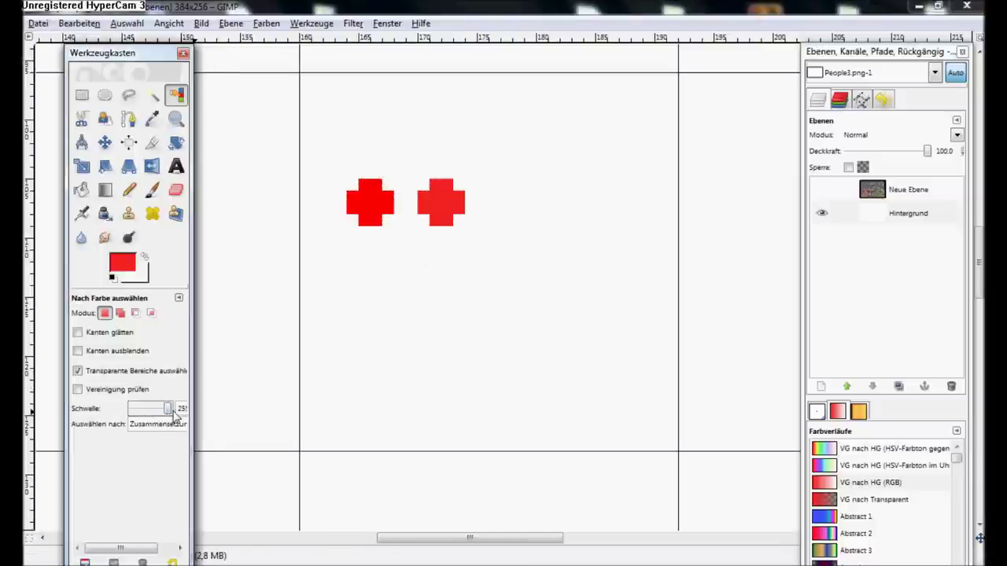
left_click_drag(191, 409, 205, 409)
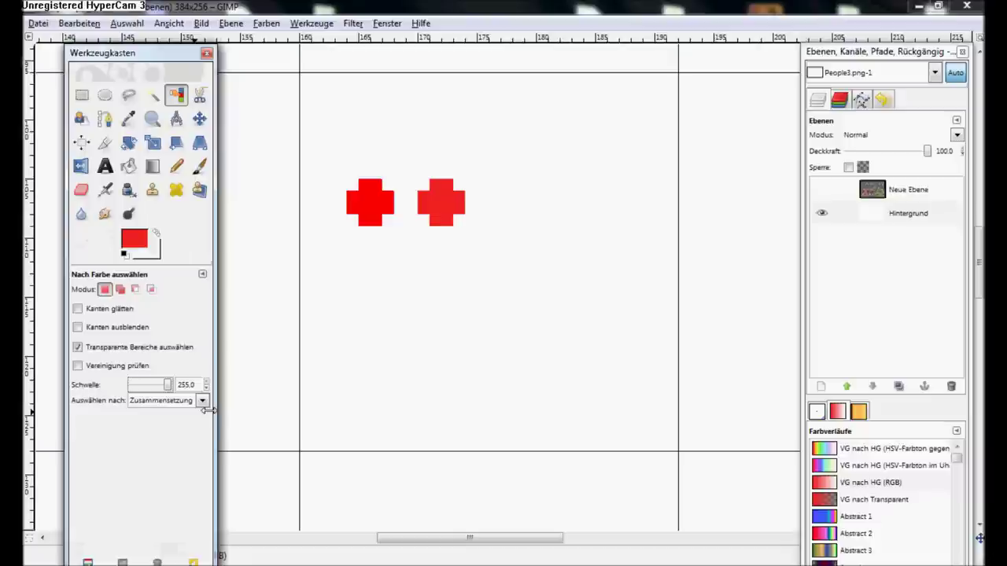
left_click_drag(215, 415, 82, 417)
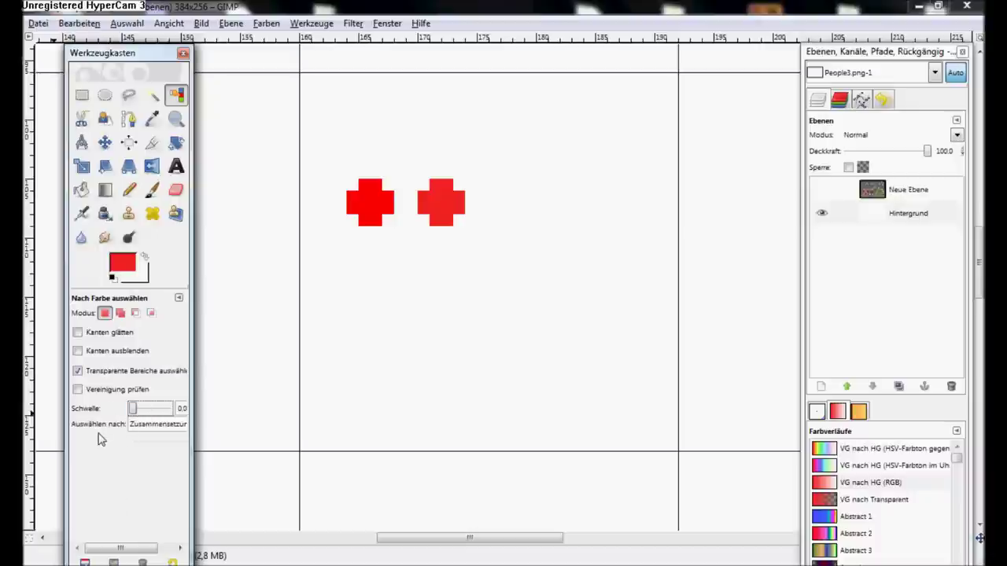
Set Bucket Fill threshold to 0, clear the selection, and make white the foreground
left_click(468, 257)
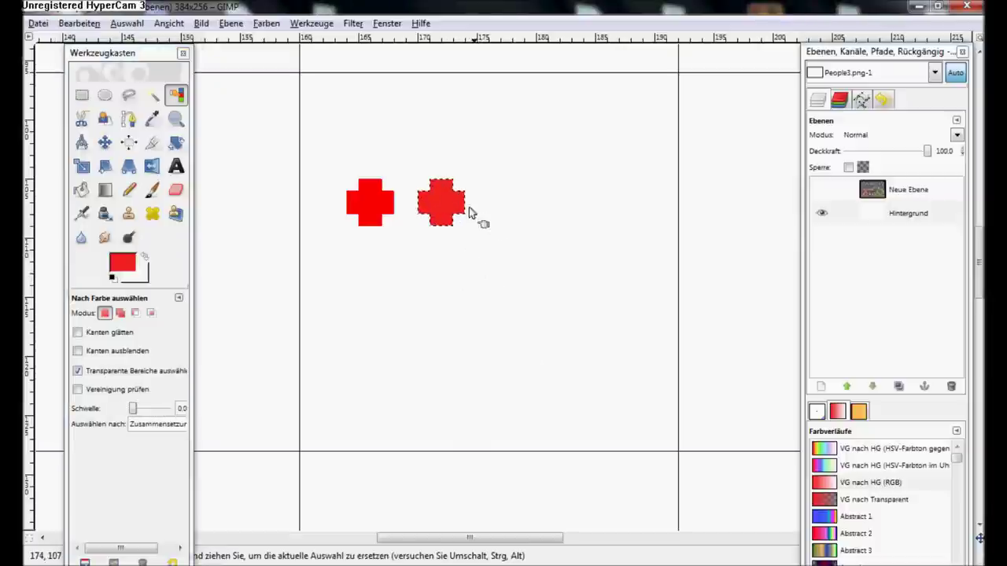
left_click(82, 190)
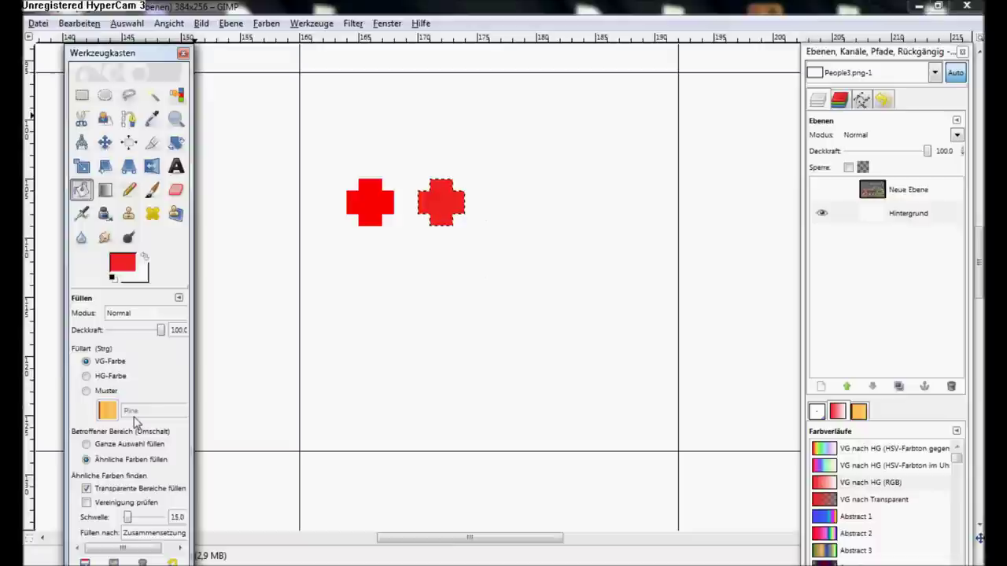
left_click_drag(129, 517, 119, 518)
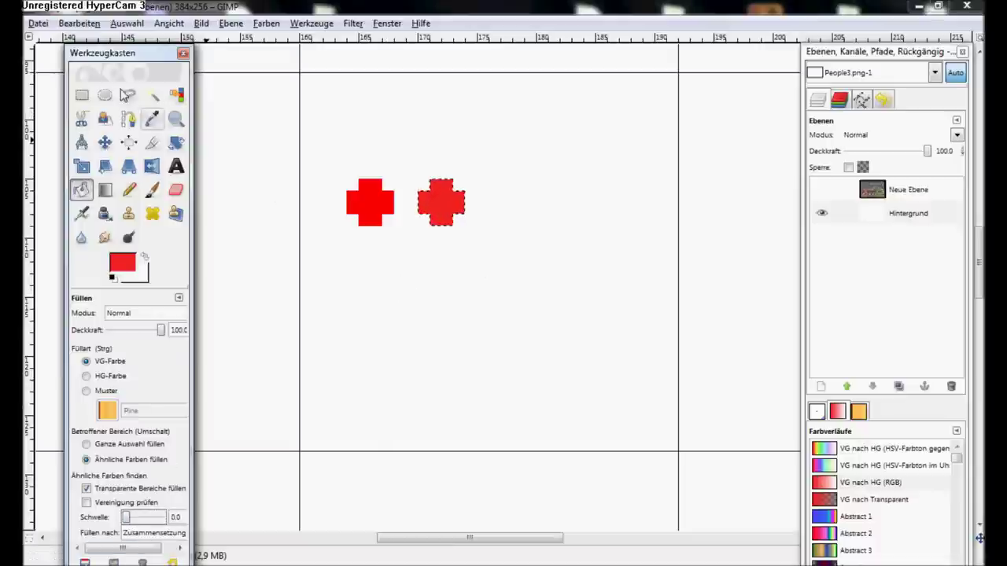
left_click(82, 95)
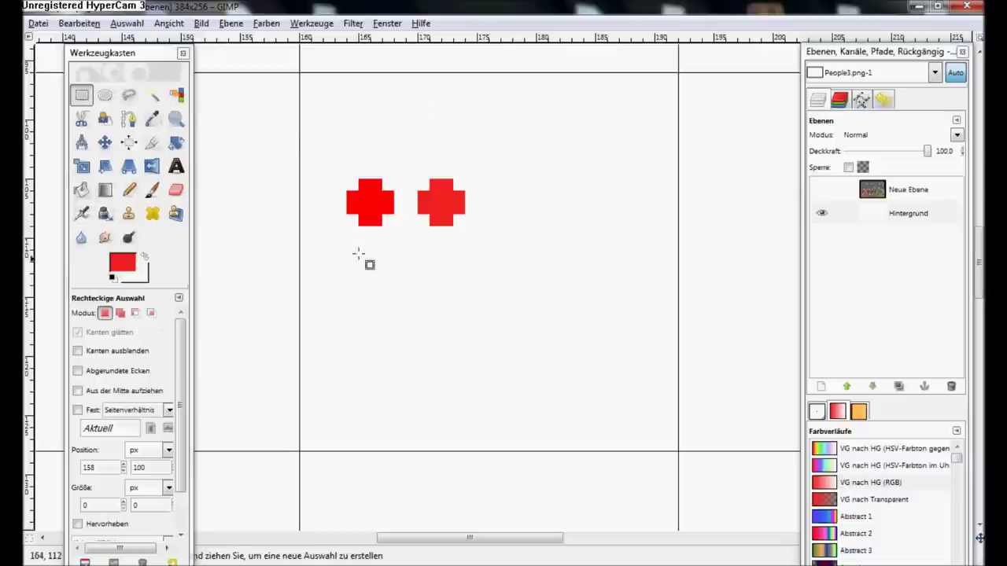
left_click(81, 190)
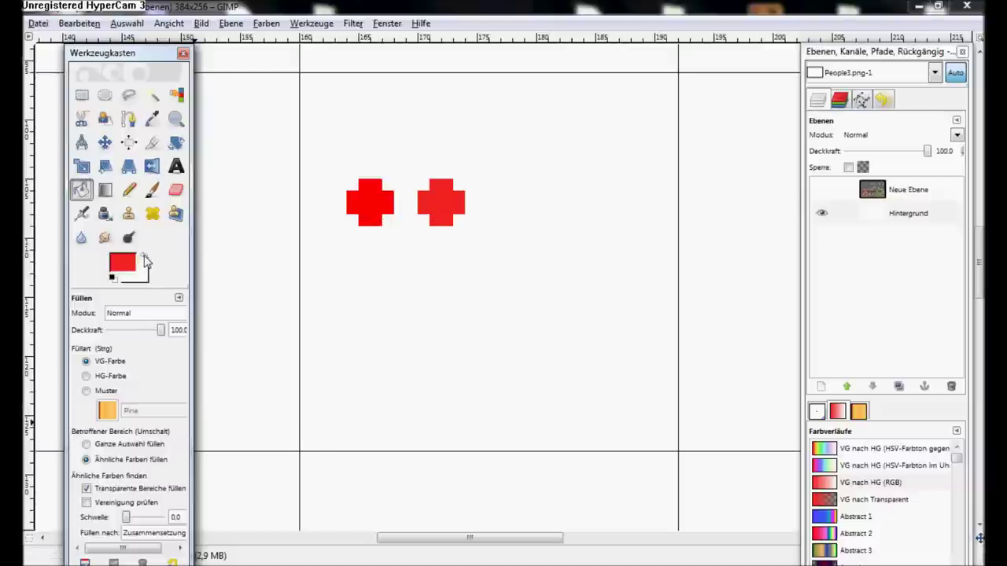
left_click(145, 258)
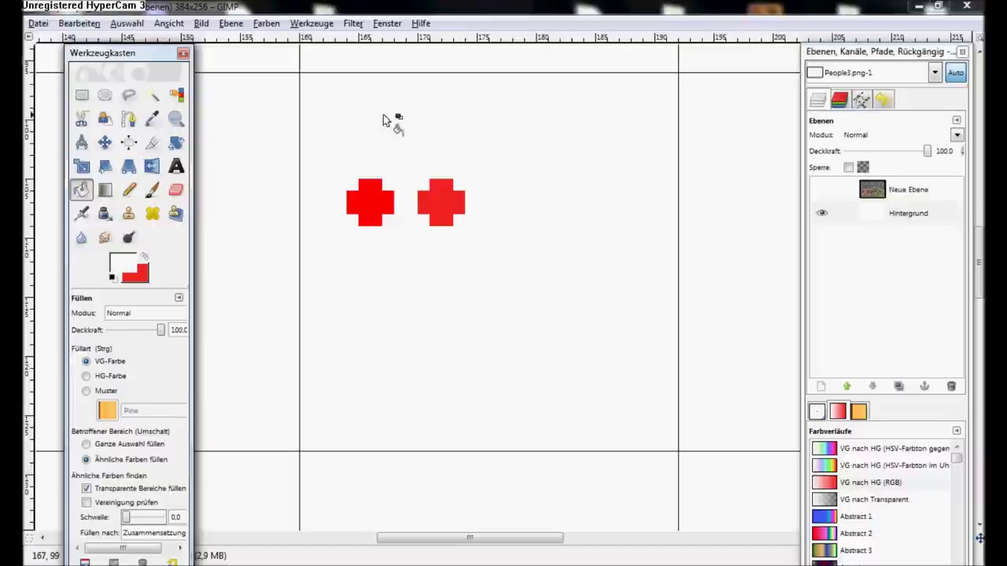
Fill both red crosses with white, undoing and redoing one fill
left_click(442, 190)
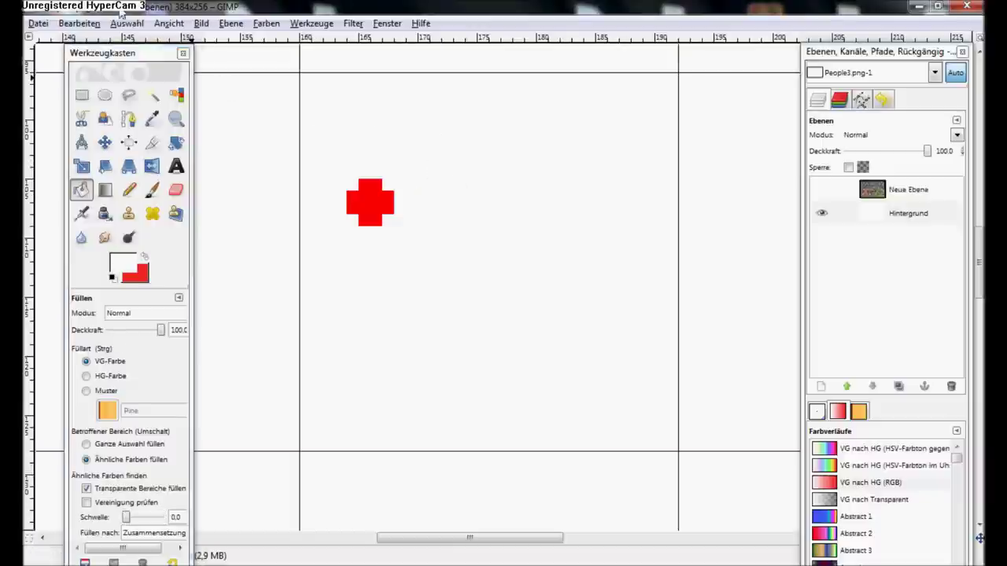
left_click(90, 23)
left_click(94, 37)
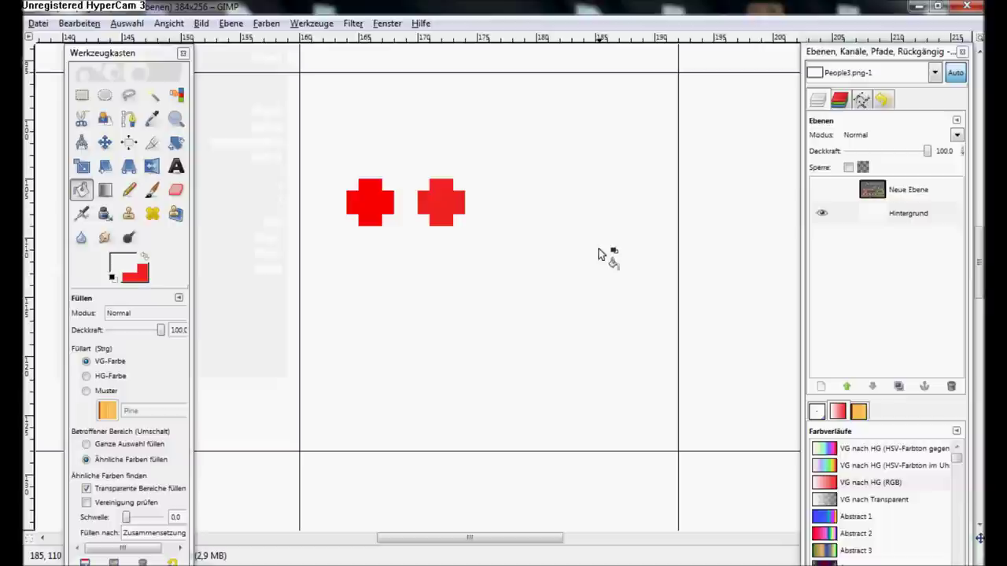
left_click(422, 212)
left_click(383, 214)
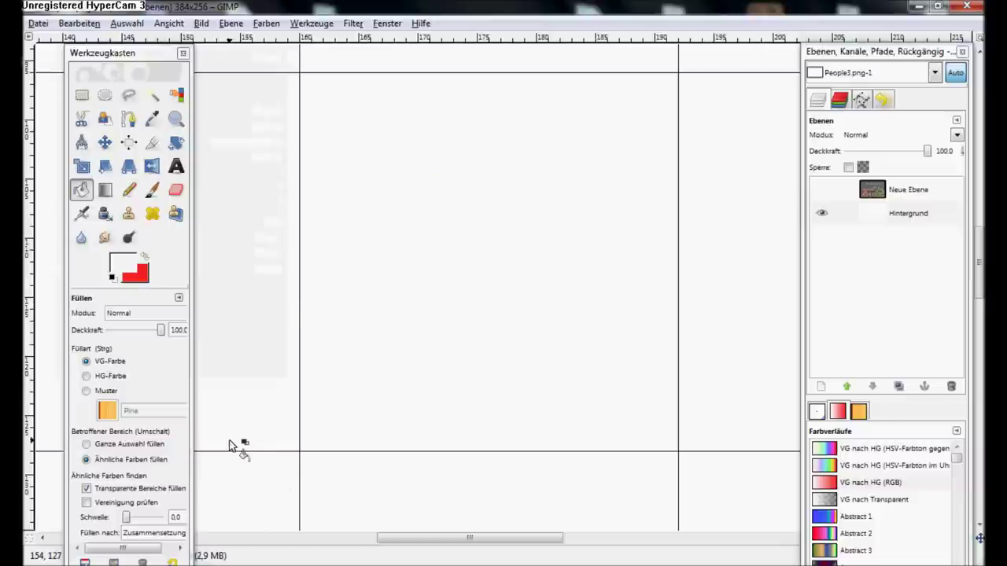
Turn off filling of transparent areas and switch to Fuzzy Select
left_click(120, 520)
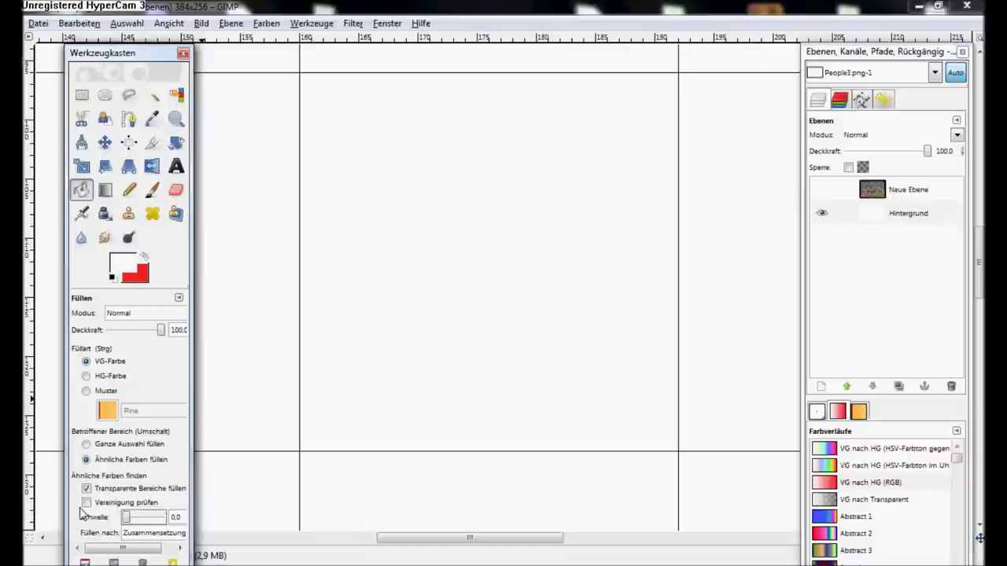
left_click(88, 490)
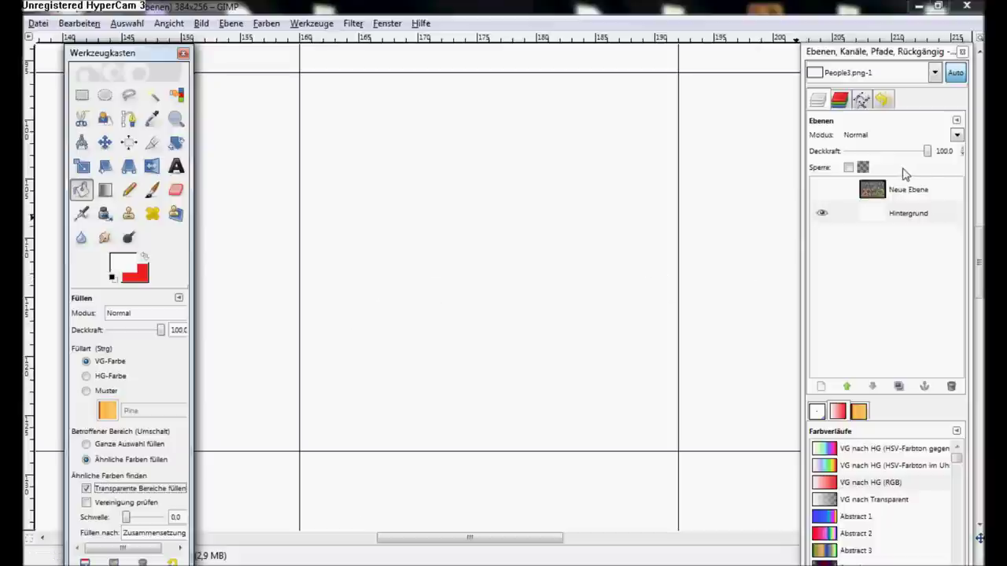
left_click(152, 96)
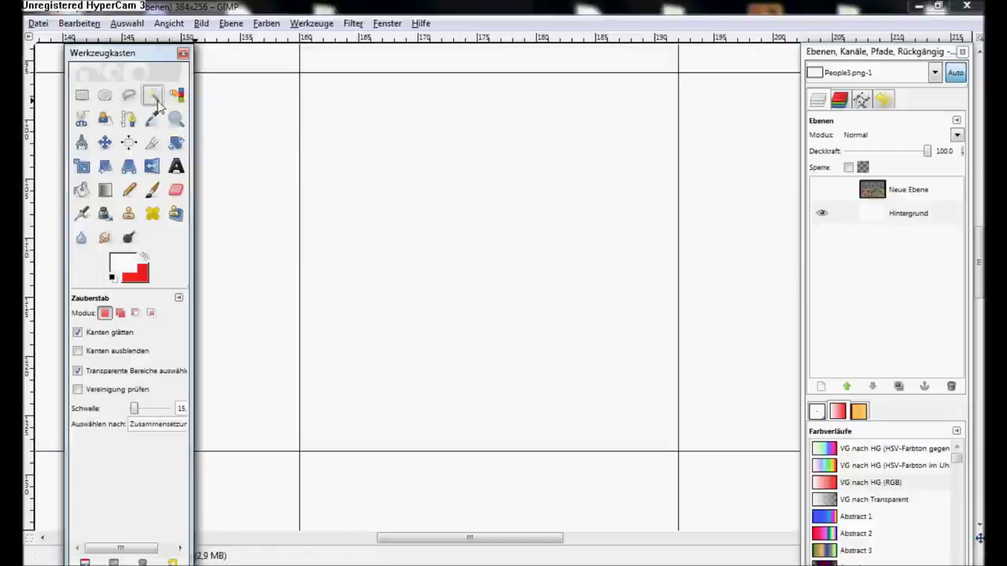
Turn off Fuzzy Select edge smoothing (Kanten glätten) and set its threshold to 0
left_click(103, 334)
left_click_drag(134, 410, 122, 410)
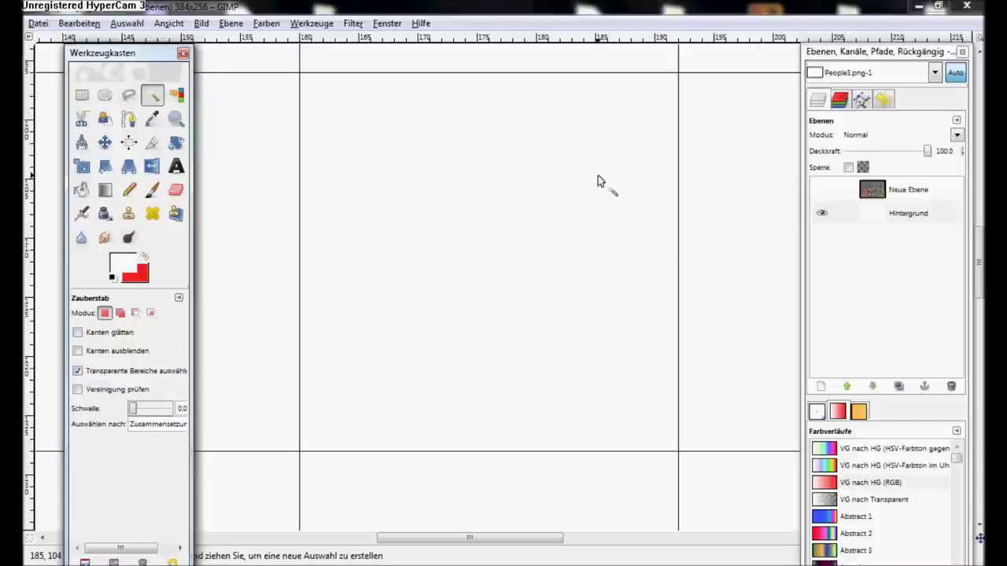
left_click(129, 190)
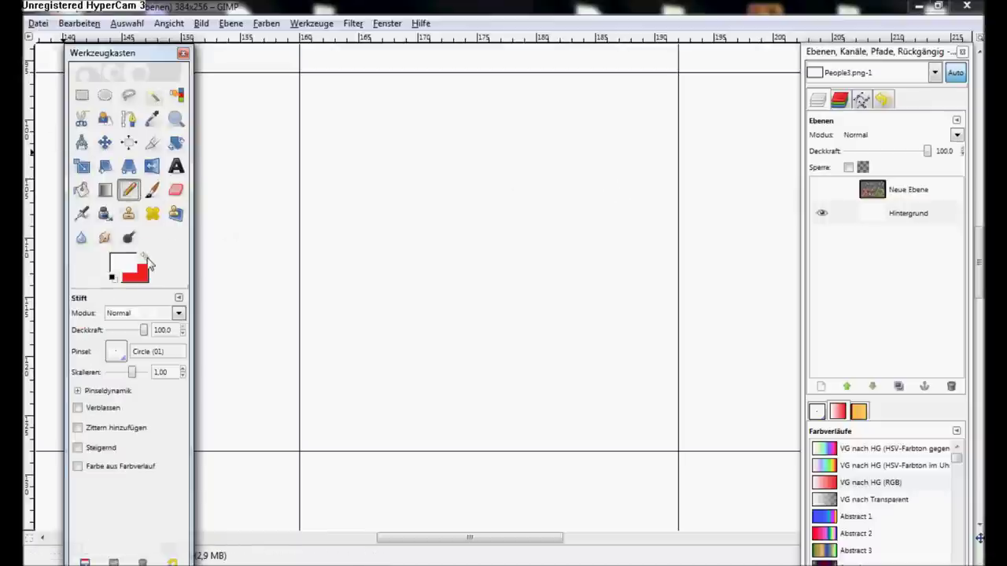
Draw a red diagonal stair-step pixel line with the pencil
left_click(145, 257)
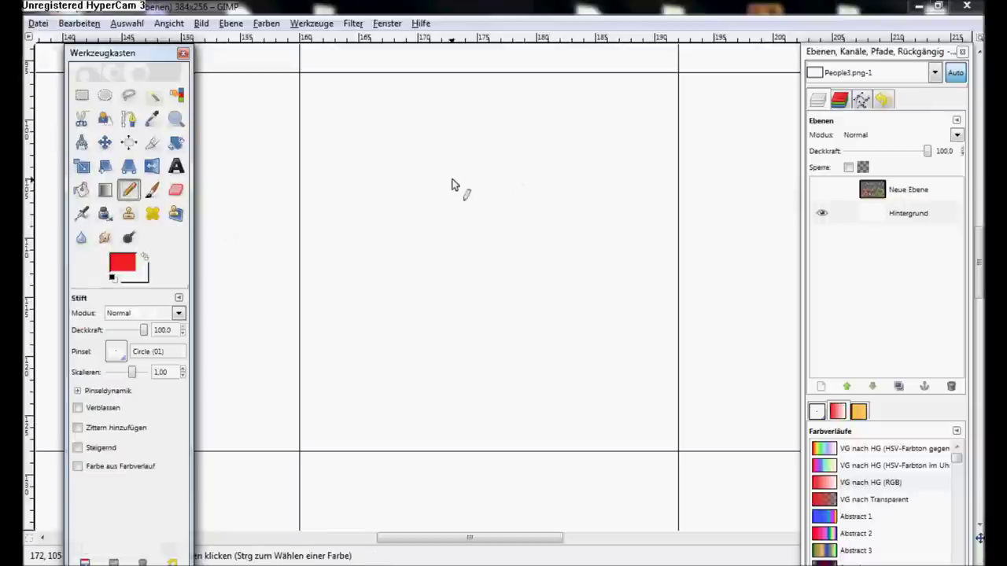
mouse_move(446, 222)
left_mouse_down()
mouse_move(456, 260)
mouse_move(458, 246)
left_mouse_up()
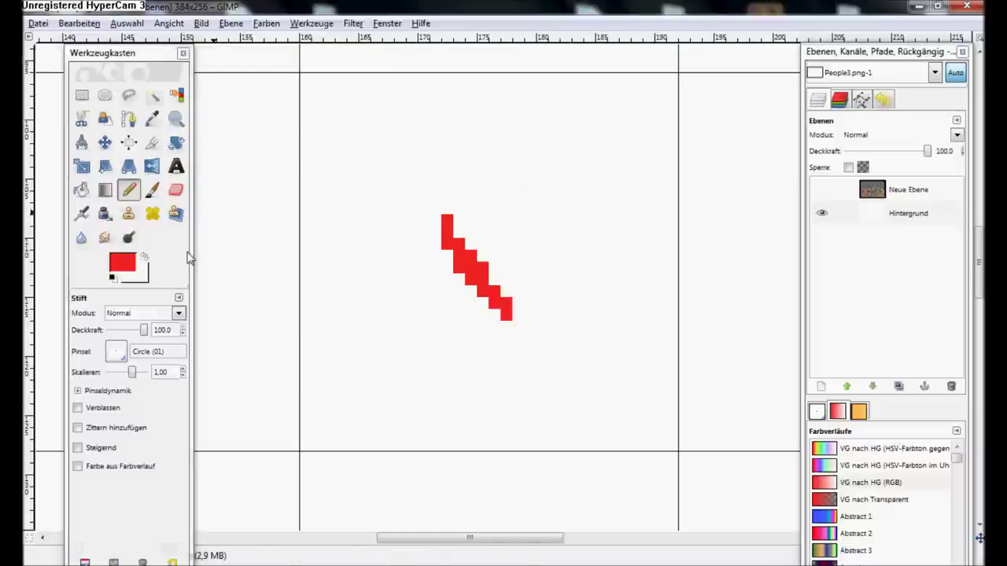
left_click(435, 209)
left_click(518, 326)
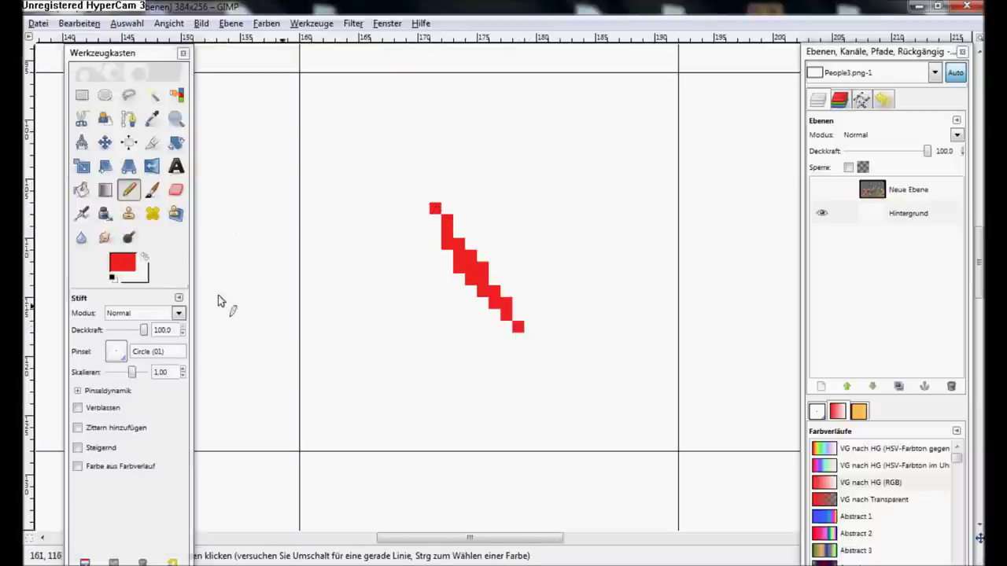
Draw a parallel 5887cd blue line beside it, then fuzzy-select the red line
left_click(127, 267)
left_click(157, 130)
left_click(124, 126)
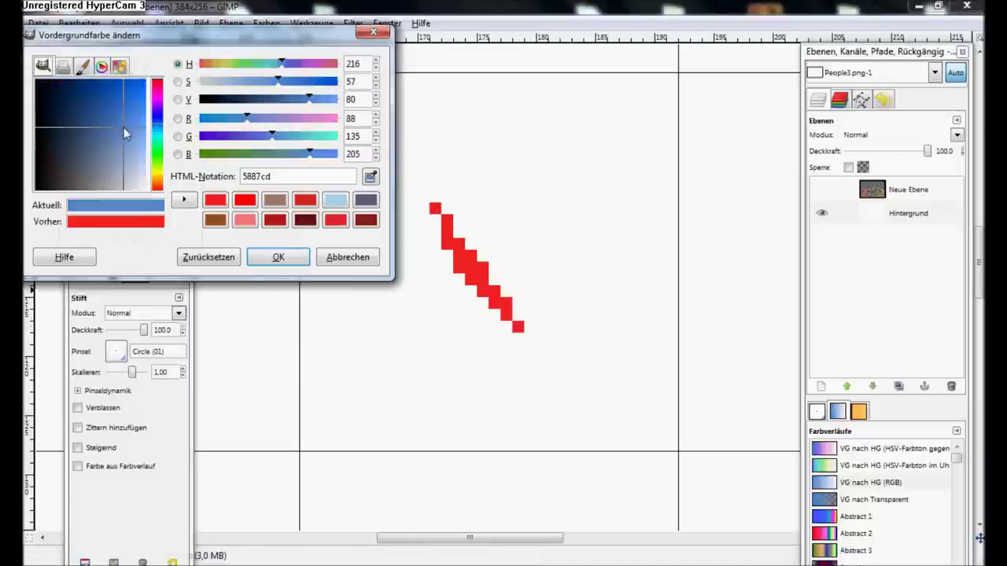
left_click(278, 257)
mouse_move(448, 209)
left_mouse_down()
mouse_move(537, 307)
mouse_move(508, 295)
mouse_move(466, 228)
mouse_move(538, 275)
left_mouse_up()
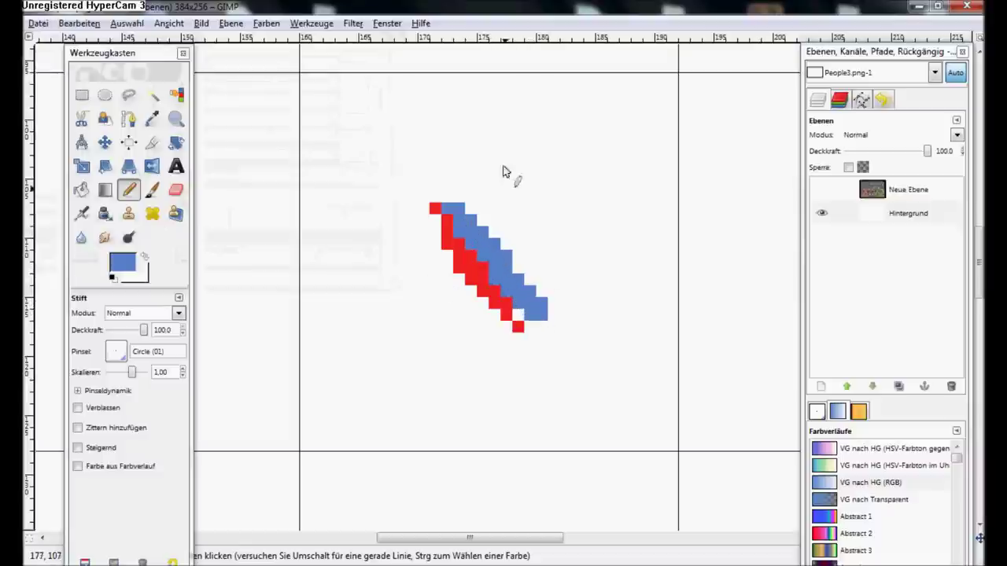
left_click(152, 94)
left_click(479, 283)
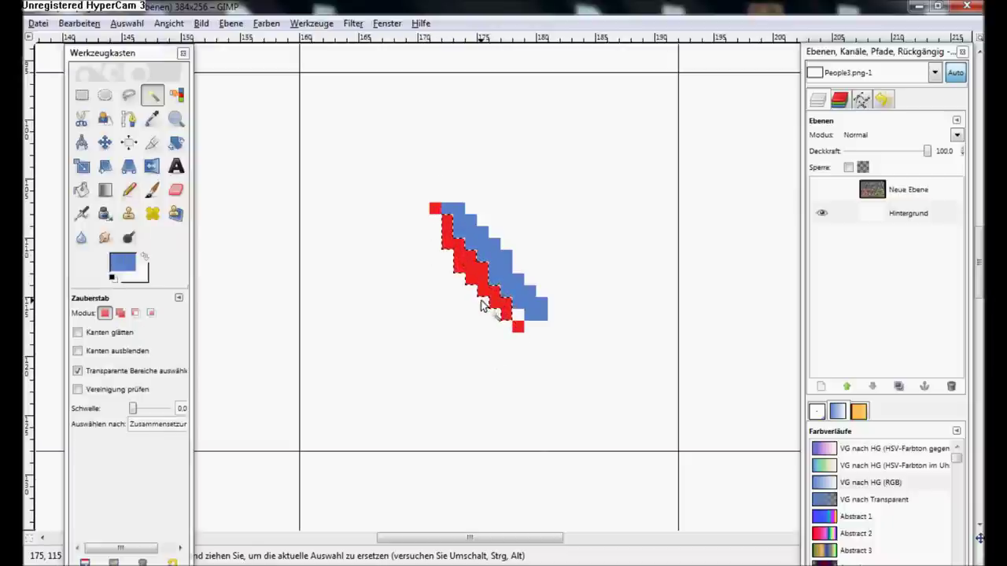
Fuzzy-select the blue line at thresholds 14, 21 and 17, then reset the threshold to 0
left_click(515, 265)
left_click_drag(134, 408, 151, 409)
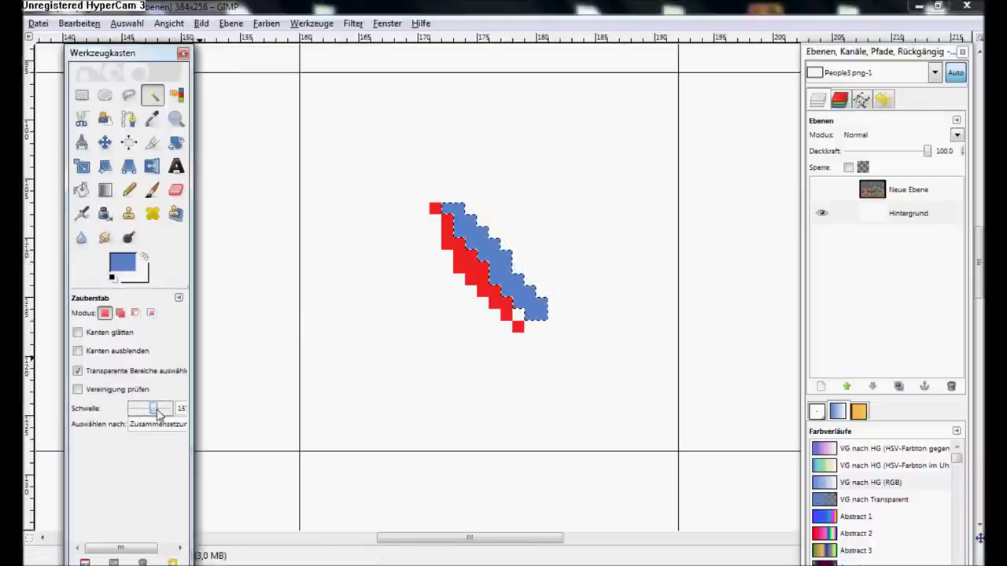
left_click_drag(152, 408, 163, 408)
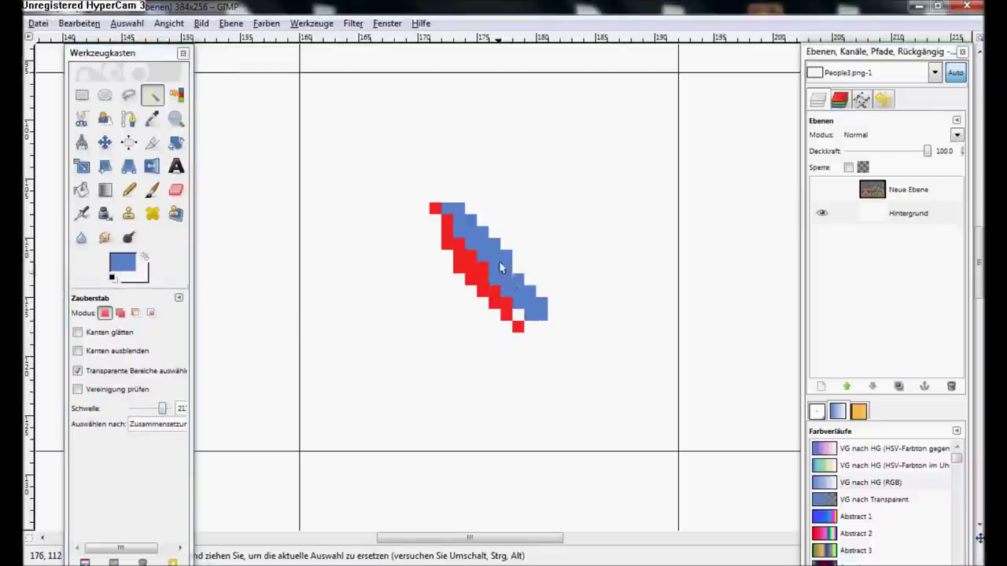
left_click(166, 409)
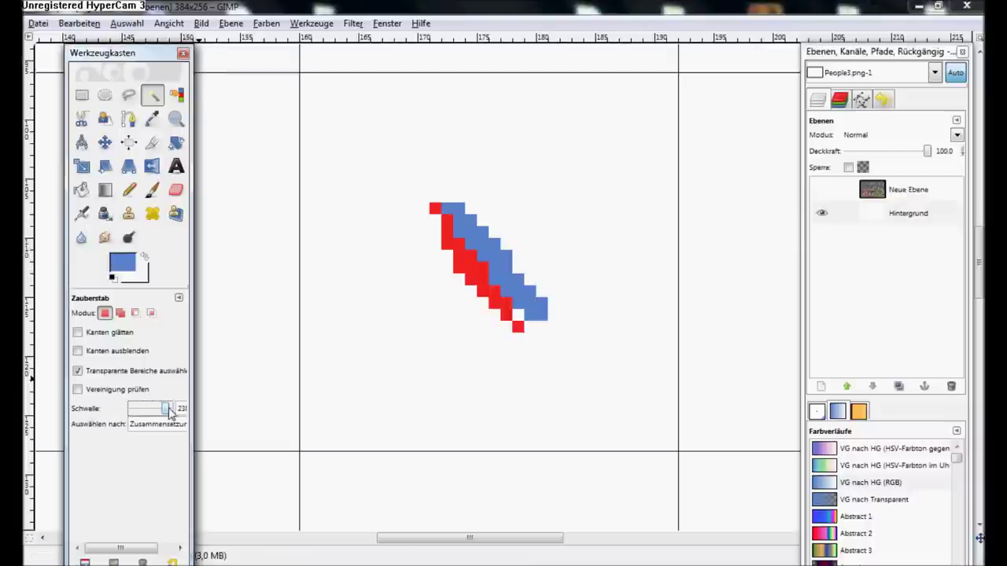
left_click_drag(165, 410, 157, 409)
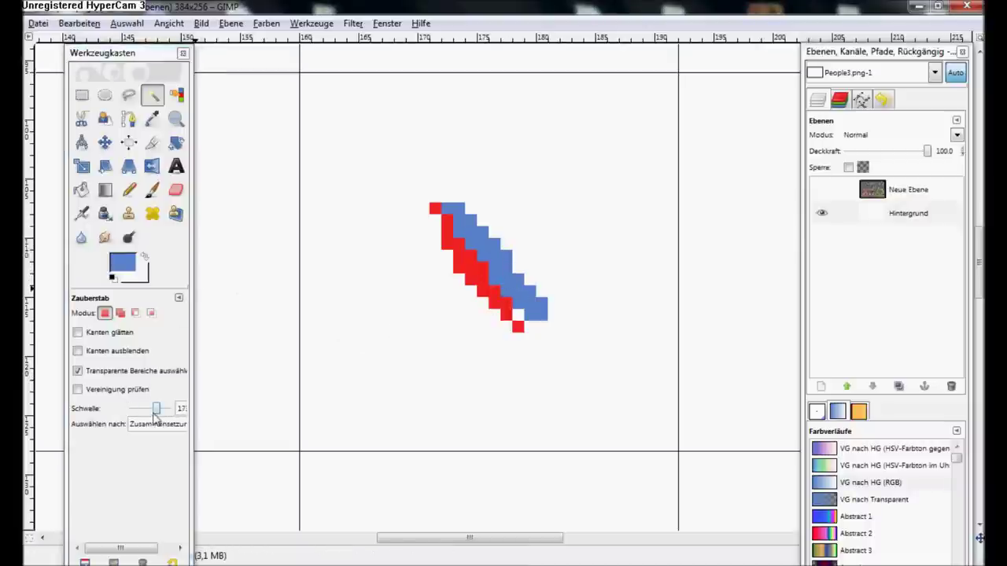
left_click_drag(155, 412, 106, 412)
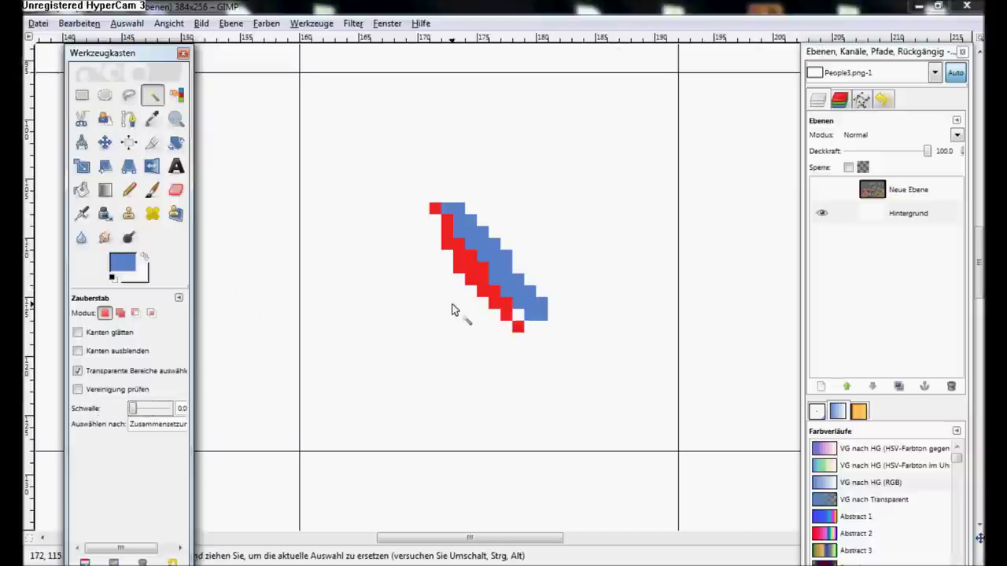
left_click(83, 97)
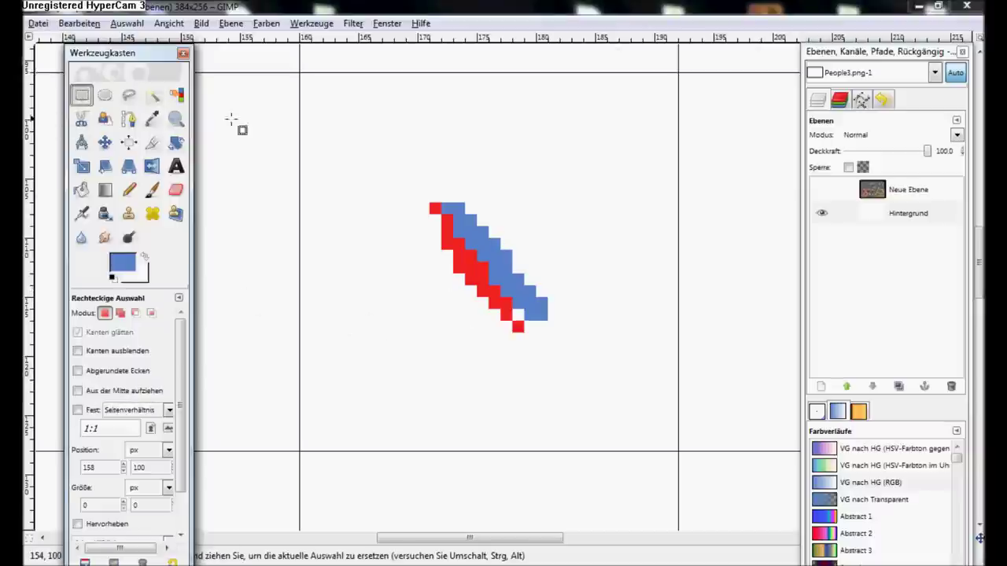
Try rectangle selections around the line drawing, subtracting a rectangle, then clear the selection
left_click(129, 96)
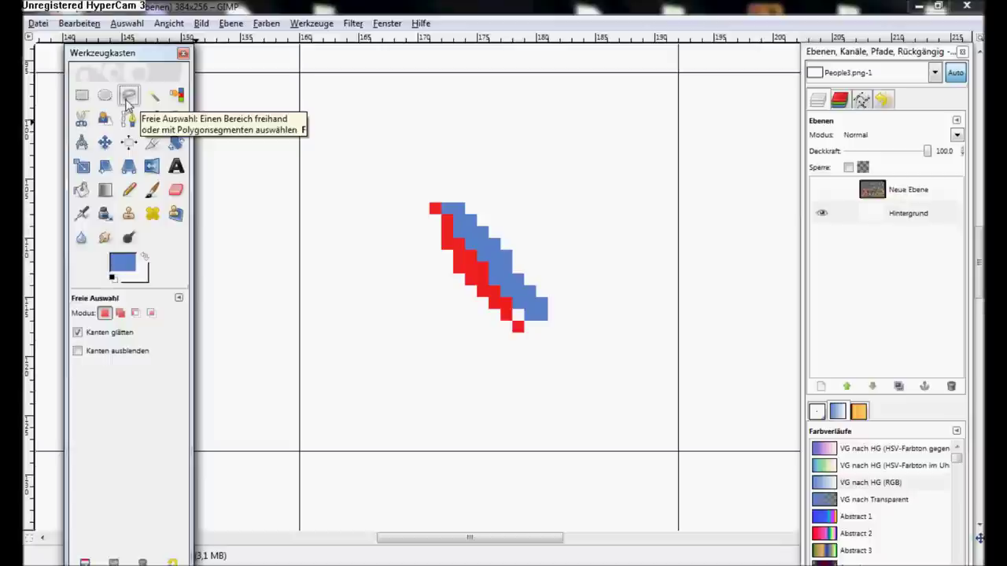
left_click(81, 94)
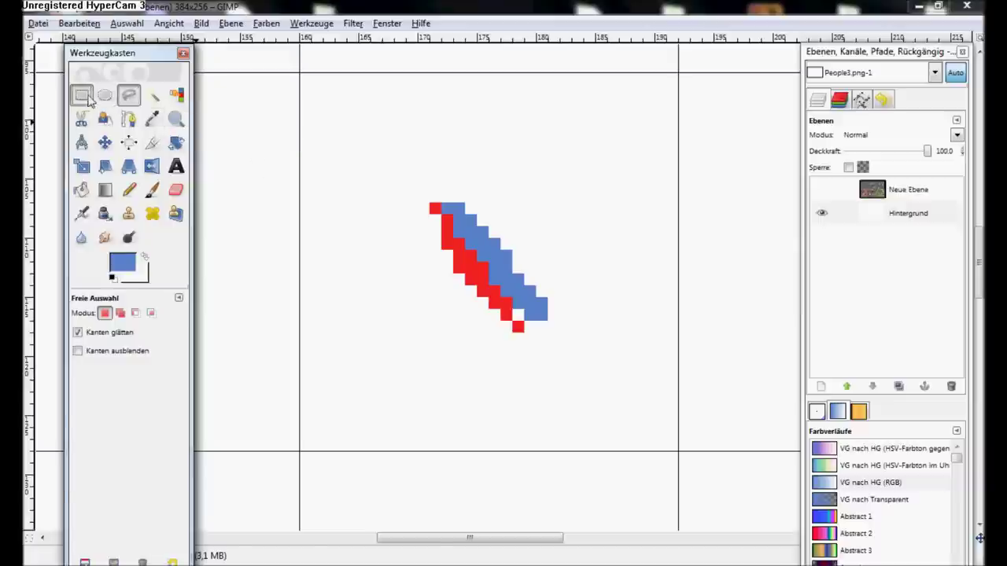
left_click(558, 307)
left_click(524, 393)
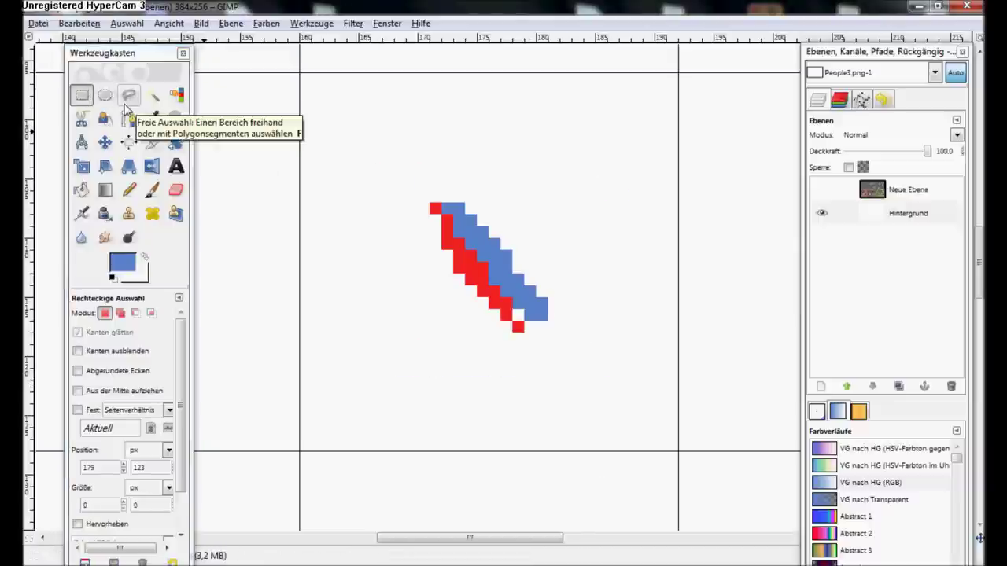
key("ctrl+z")
mouse_move(429, 309)
left_mouse_down()
mouse_move(406, 251)
mouse_move(469, 301)
left_mouse_up()
left_click(393, 309)
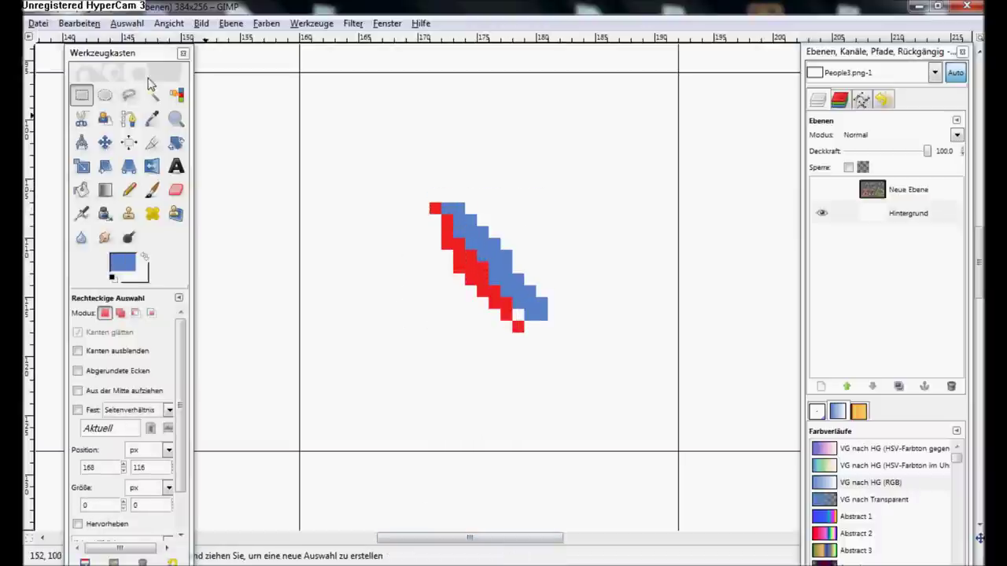
Draw a freehand selection around the lines, then clear it
left_click(129, 96)
left_click_drag(468, 95, 542, 155)
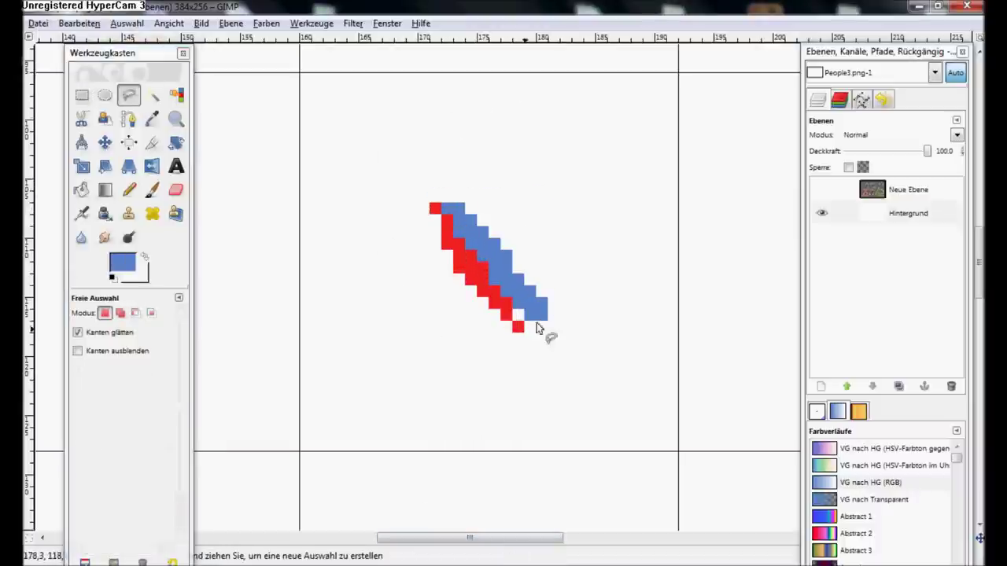
left_click(81, 95)
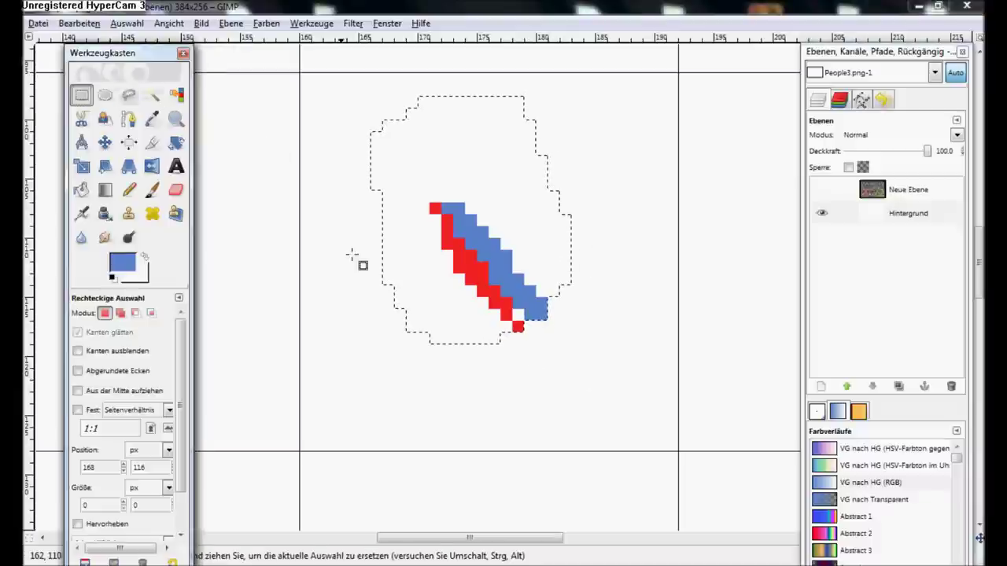
left_click_drag(527, 336, 589, 362)
left_click(562, 401)
Turn off edge smoothing for both Free Select and Ellipse Select
left_click(129, 96)
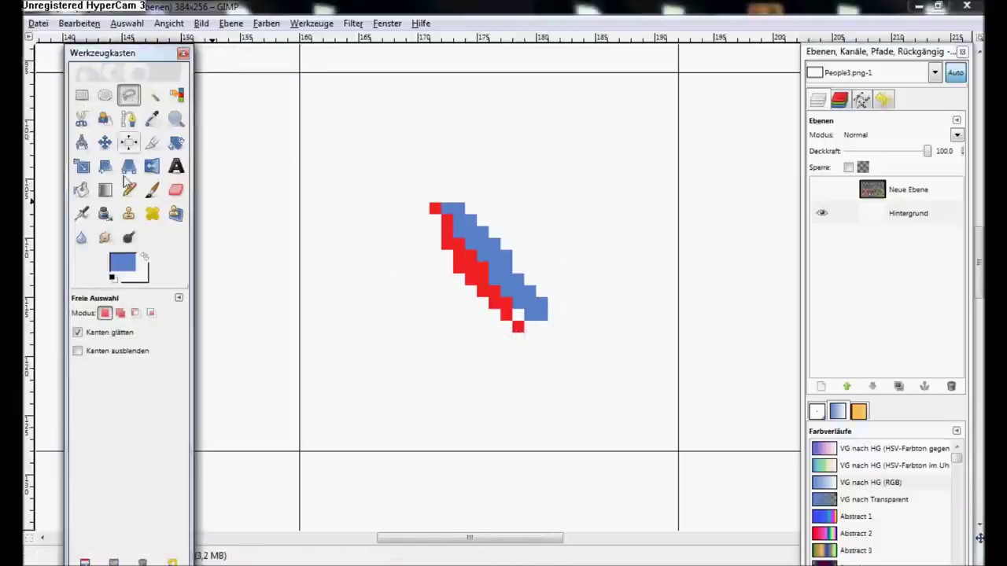
left_click(118, 336)
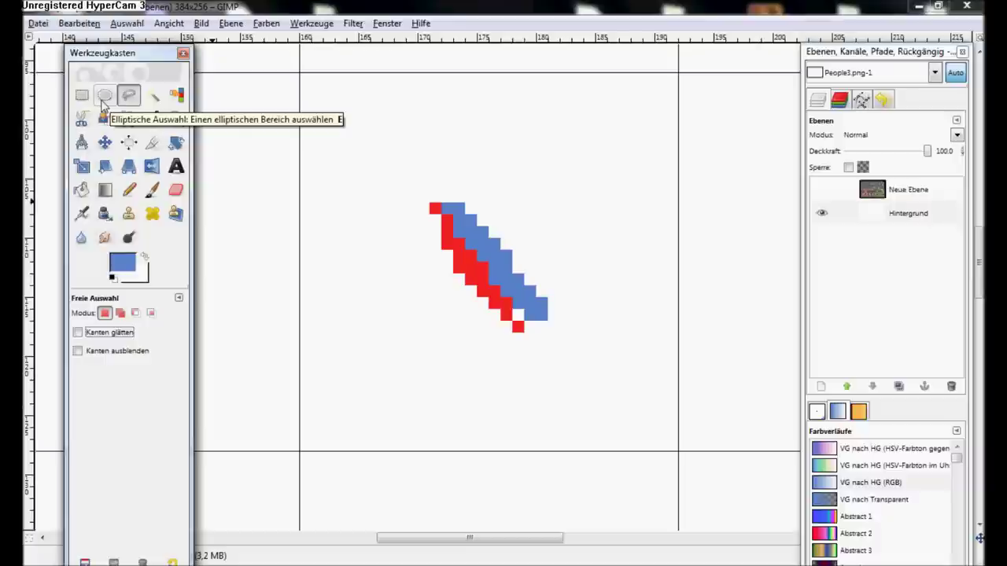
left_click(105, 95)
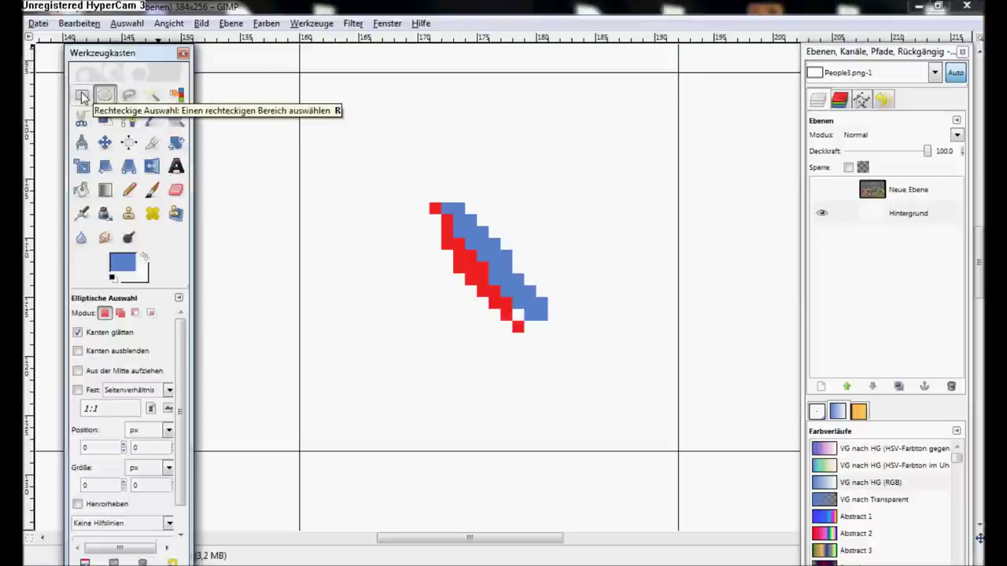
left_click(110, 336)
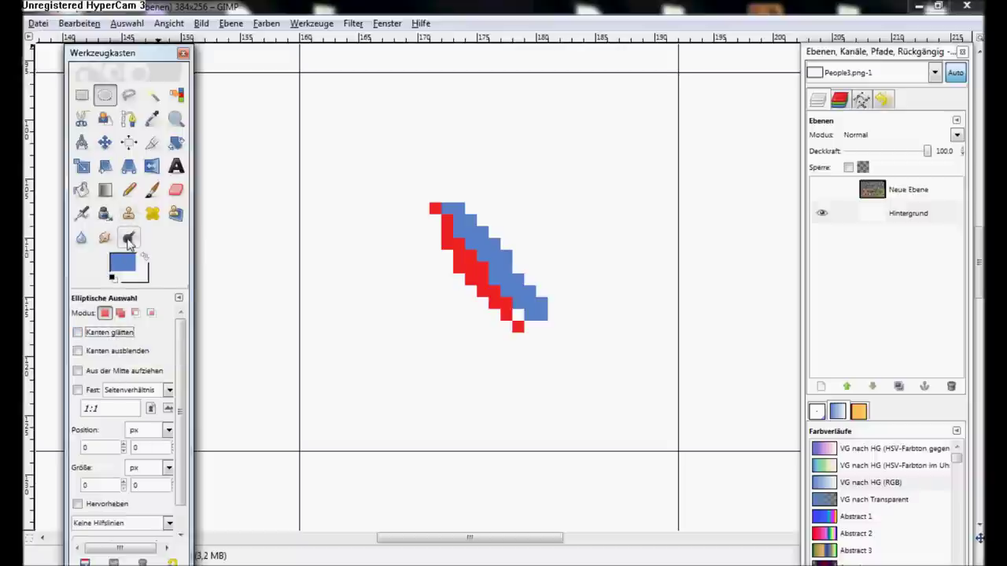
left_click(129, 239)
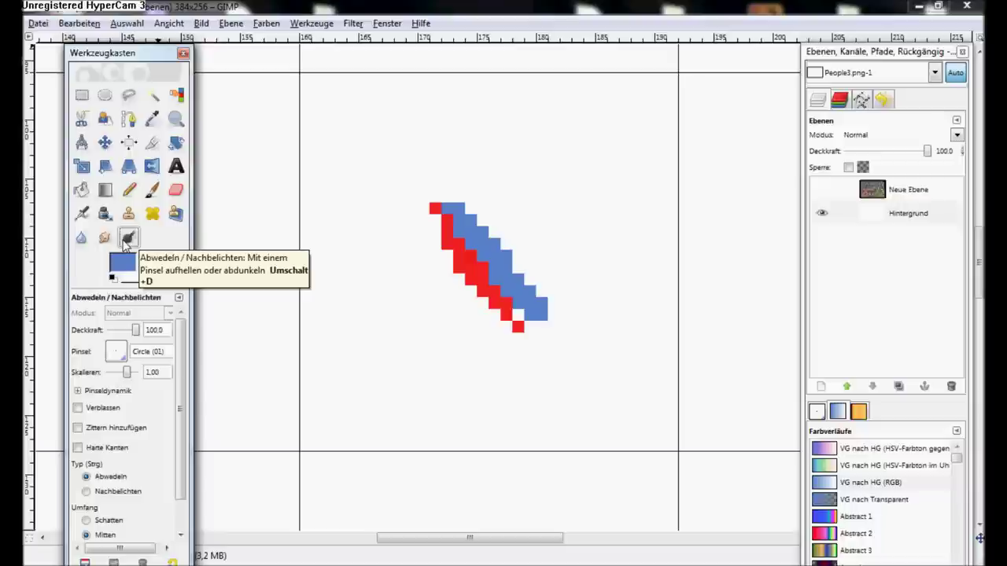
Give the Dodge/Burn brush hard edges and disable pressure-controlled opacity in its dynamics
left_click(126, 244)
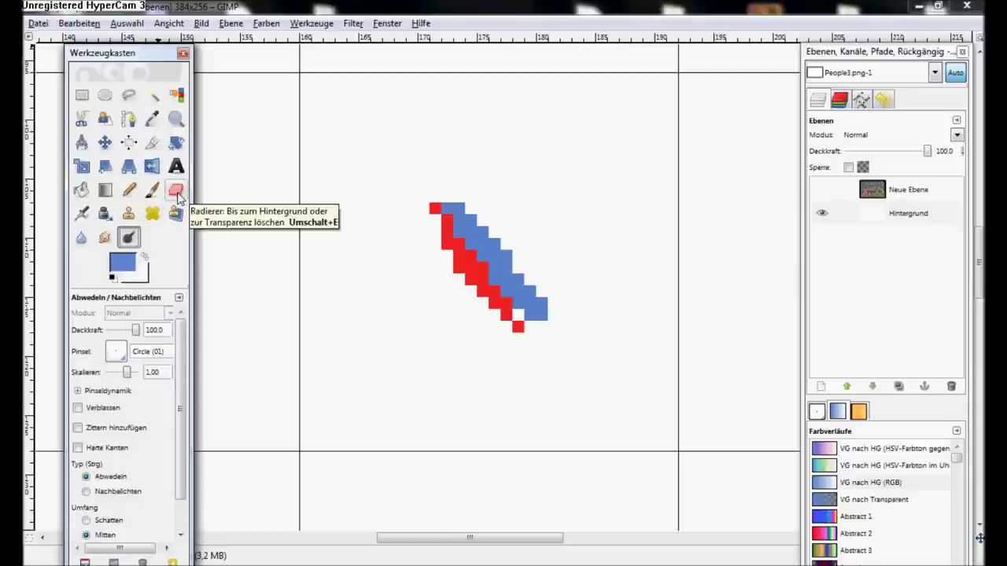
left_click(121, 450)
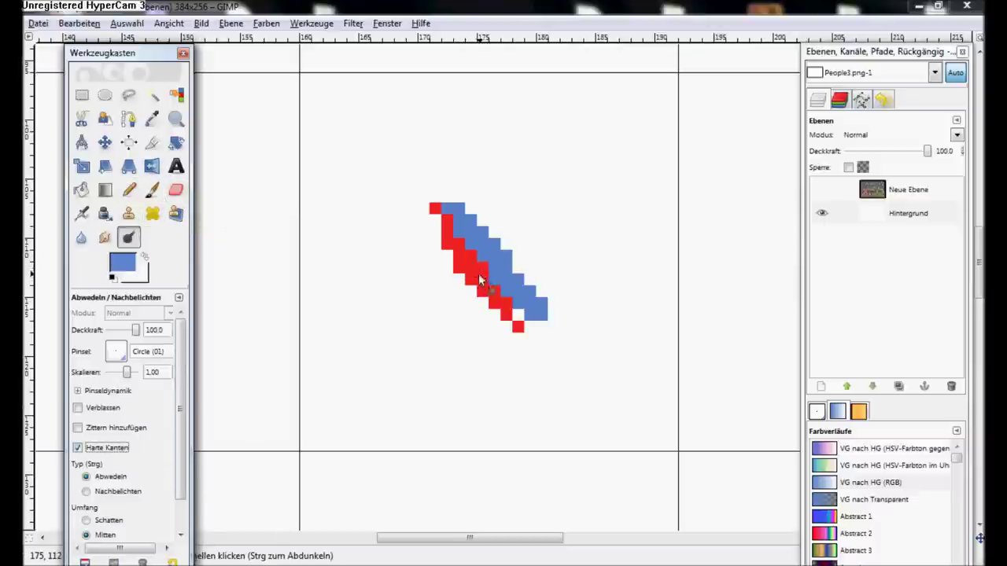
left_click(109, 391)
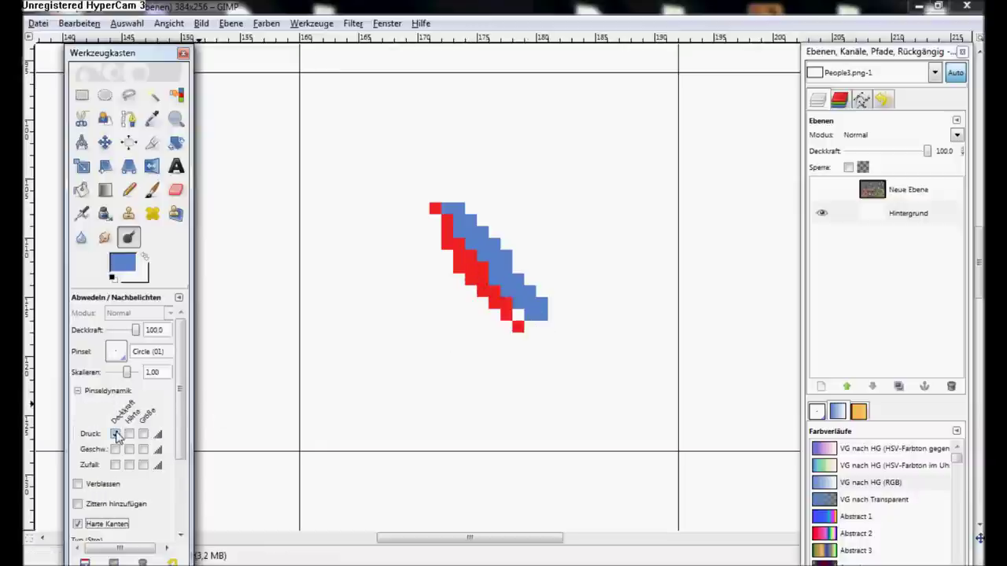
left_click(116, 434)
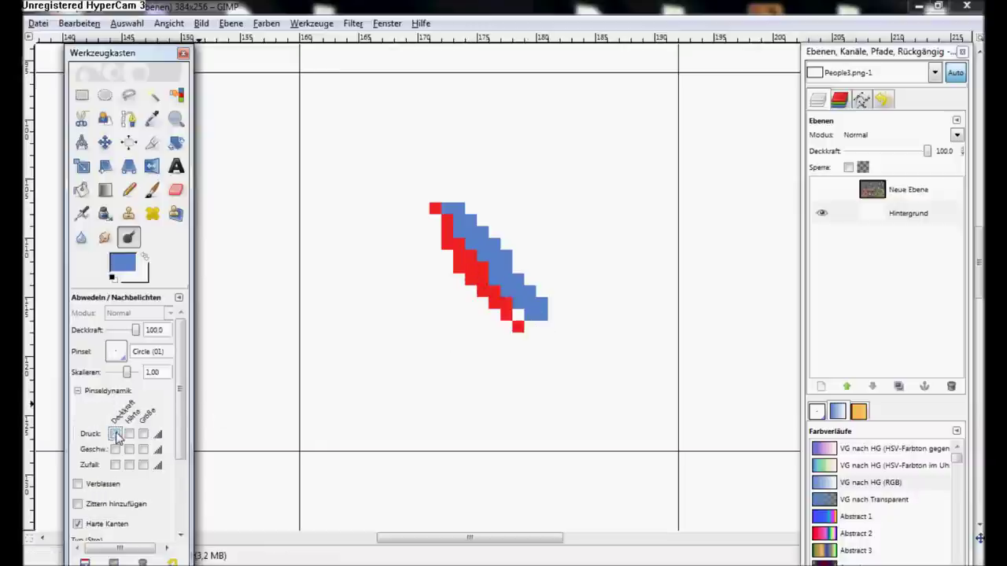
left_click(117, 392)
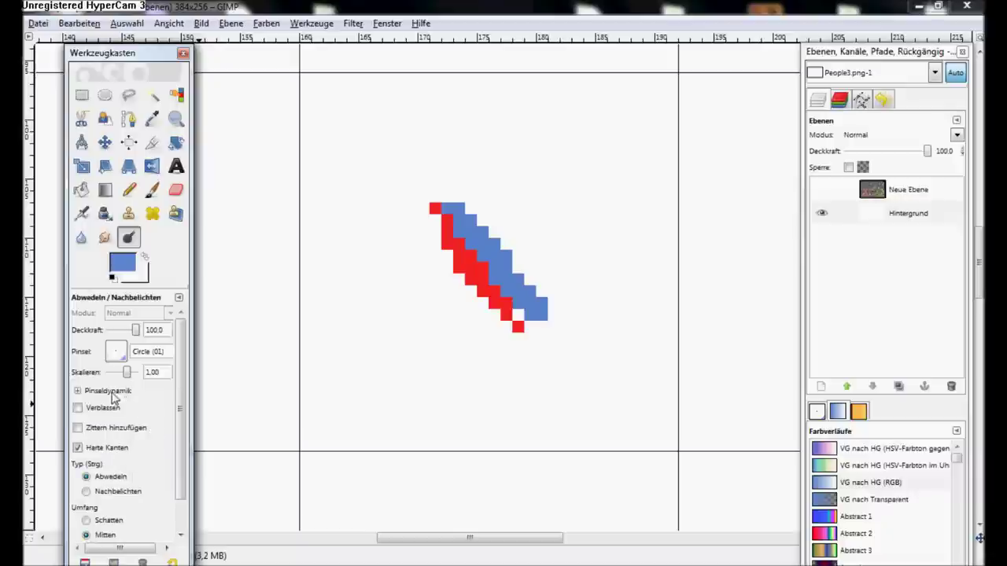
left_click_drag(178, 433, 181, 461)
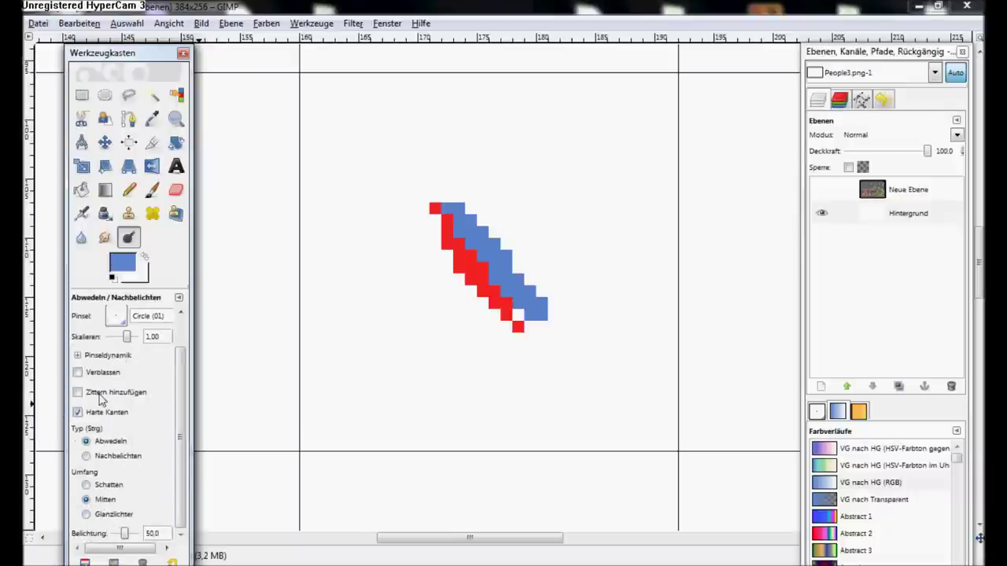
left_click(82, 95)
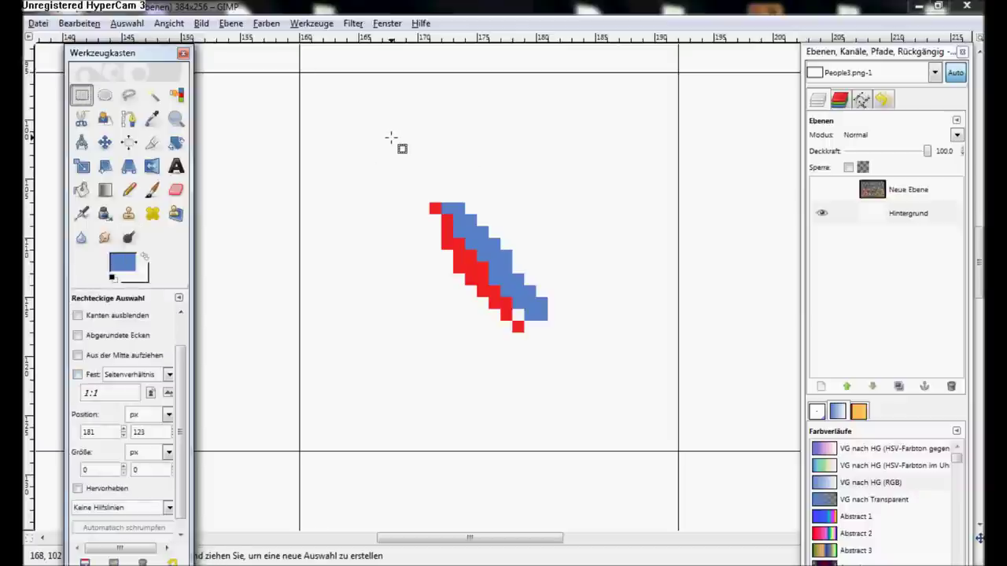
Erase the red-and-blue pixel stroke by filling its area with the background colour
left_click_drag(394, 143, 630, 391)
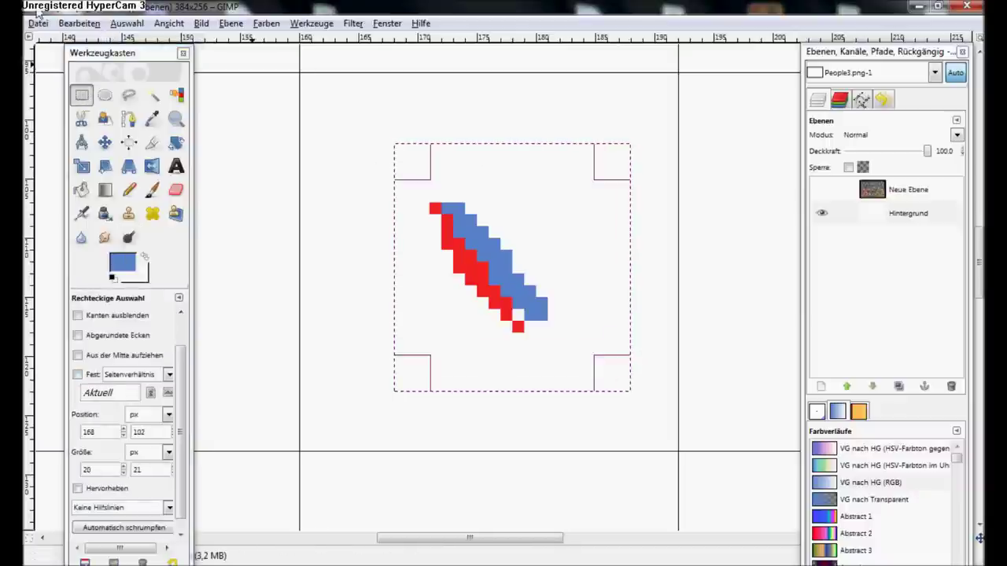
left_click(79, 22)
left_click(129, 253)
left_click(328, 198)
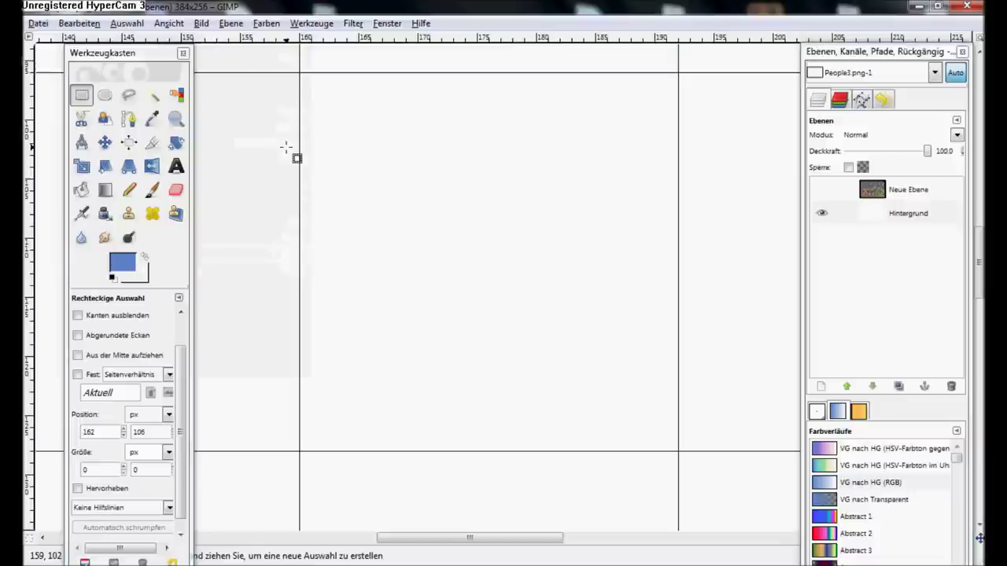
Fill a tall rectangle with blue as the first stripe
left_click(129, 189)
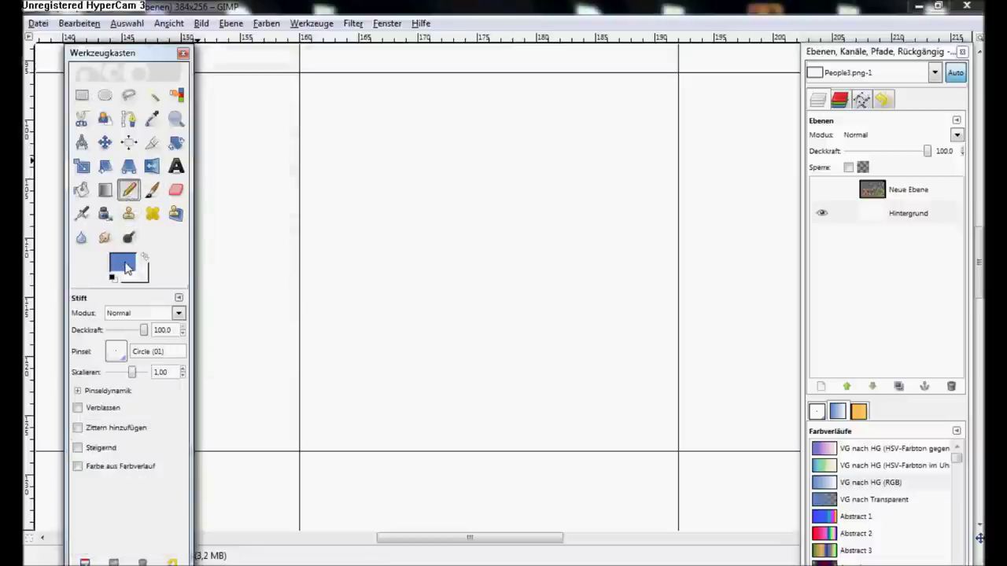
left_click(124, 267)
left_click(253, 257)
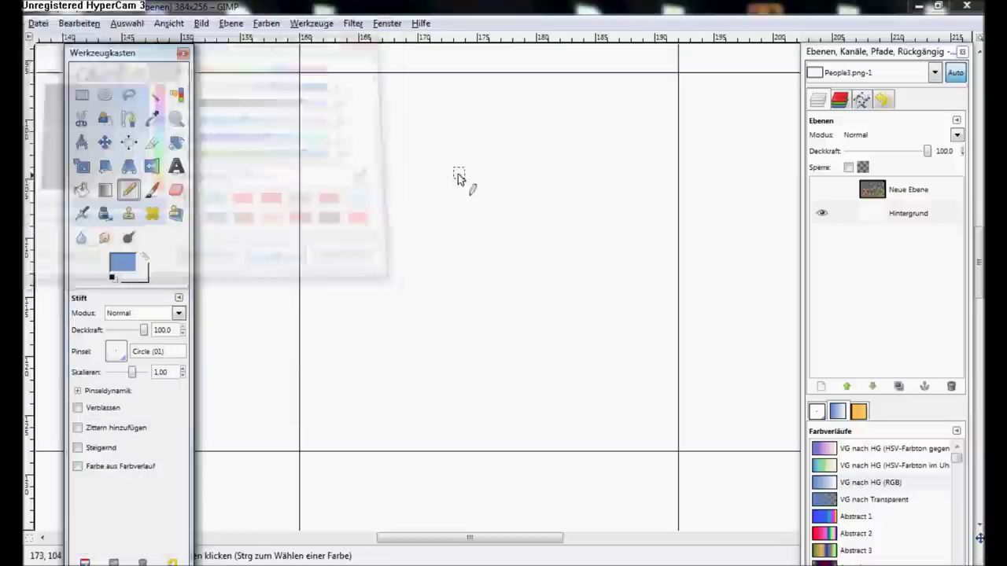
key("r")
left_click_drag(383, 166, 441, 356)
left_click(79, 23)
left_click(102, 248)
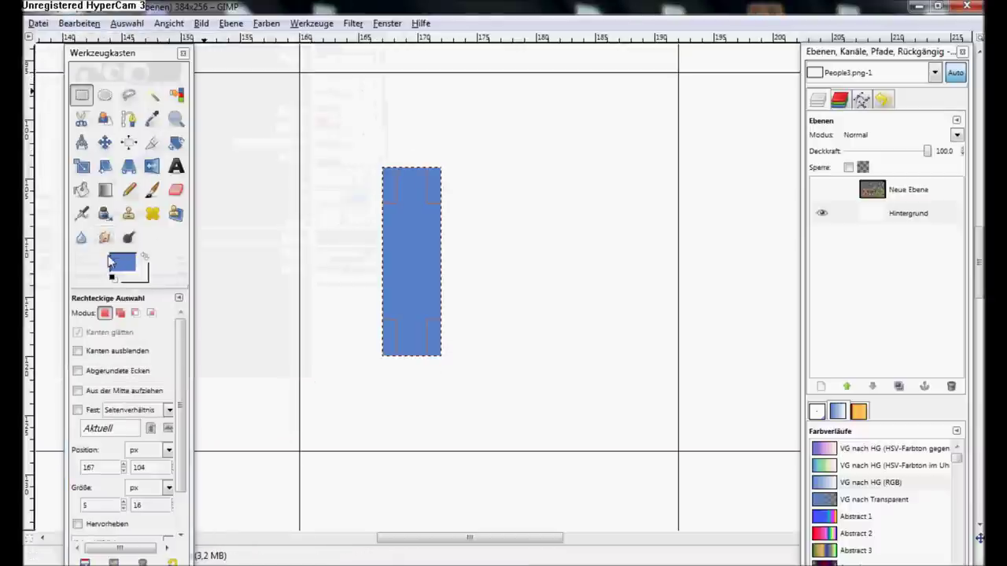
Fill an adjacent strip right of the blue stripe with red
left_click(122, 266)
left_click(245, 200)
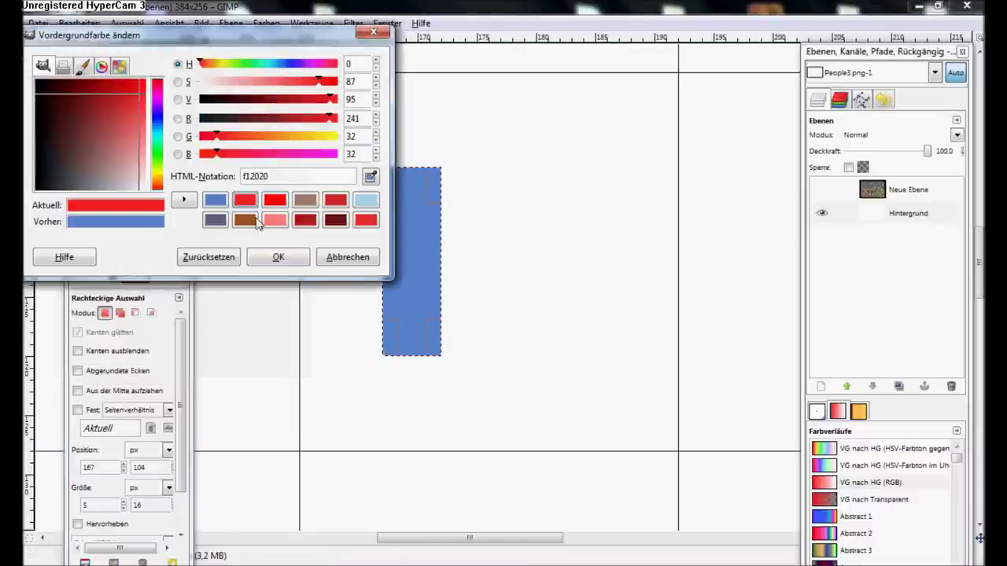
left_click(477, 183)
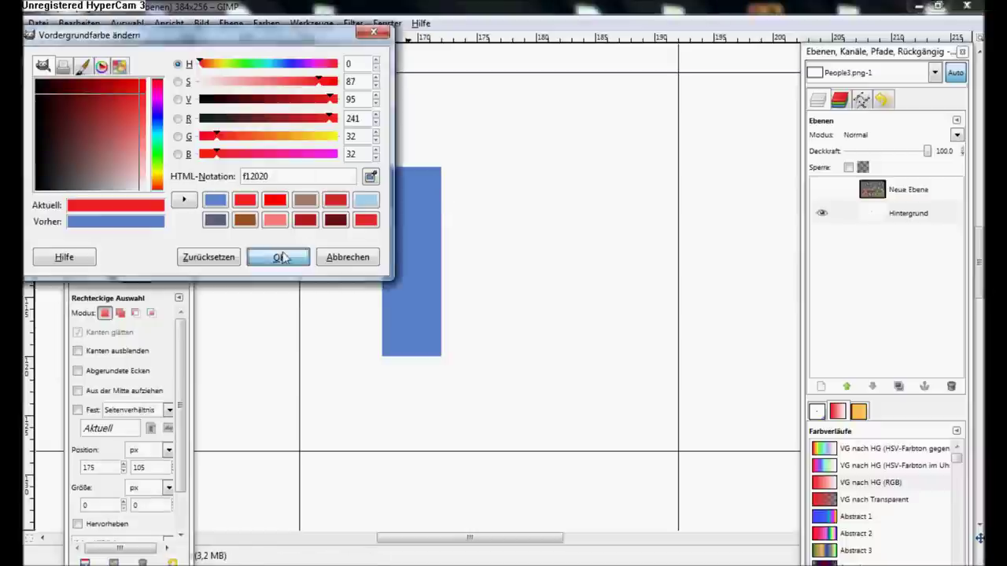
left_click(278, 256)
mouse_move(441, 168)
left_mouse_down()
mouse_move(489, 355)
mouse_move(500, 356)
left_mouse_up()
left_click(79, 23)
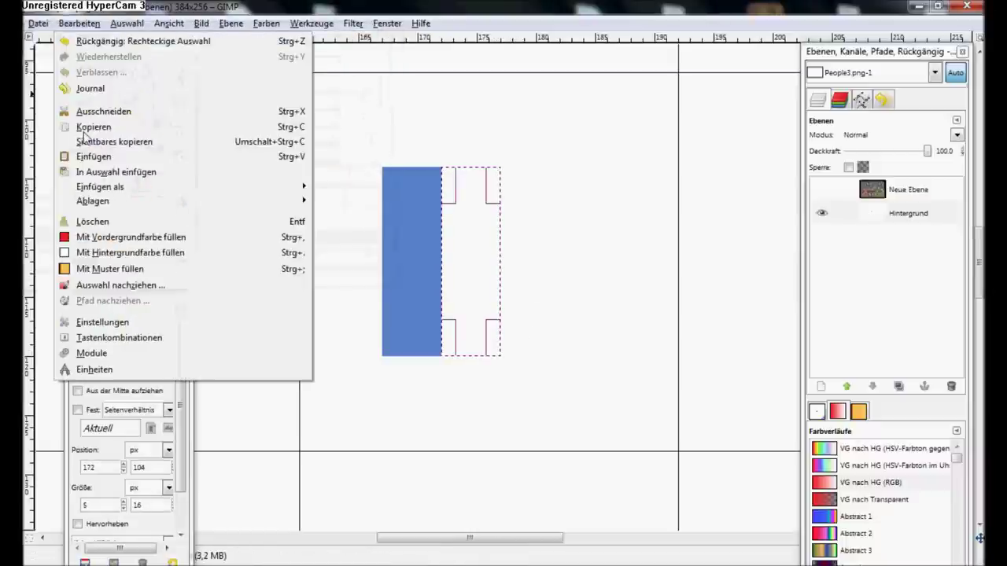
left_click(84, 238)
Fill the next strip to the right with a muted green
left_click(79, 260)
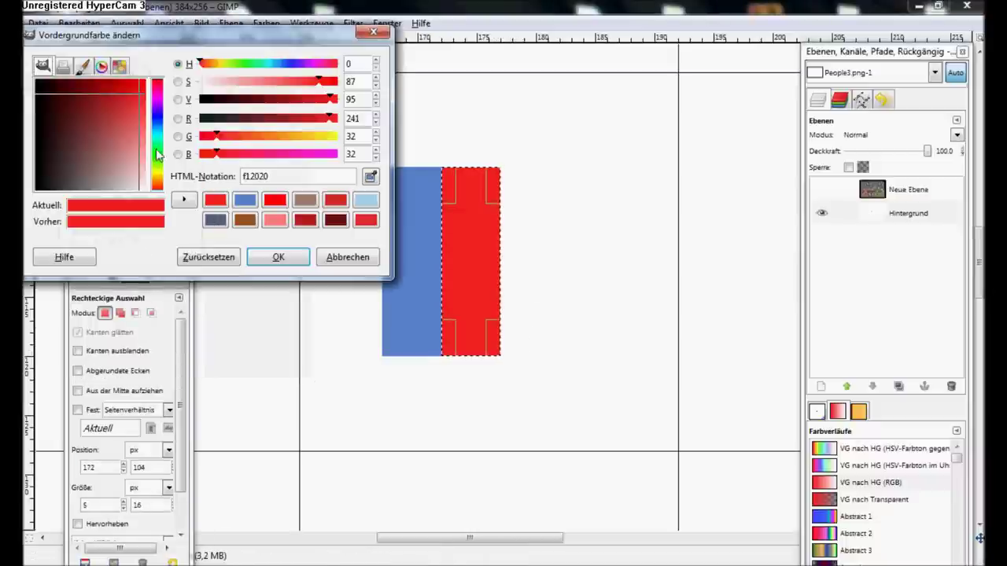
left_click(154, 154)
left_click_drag(130, 124, 123, 119)
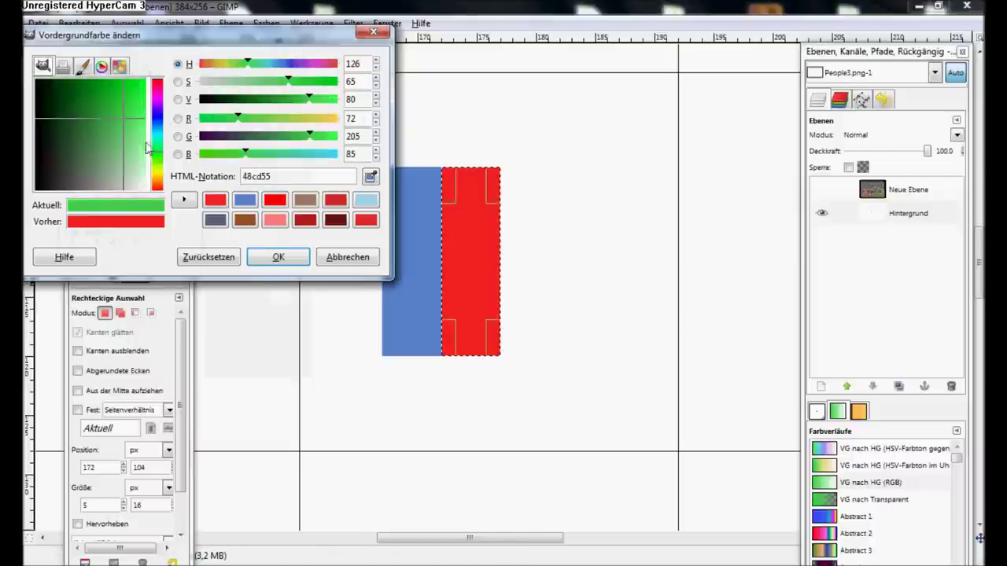
left_click(279, 256)
mouse_move(501, 167)
left_mouse_down()
mouse_move(575, 367)
mouse_move(559, 299)
left_mouse_up()
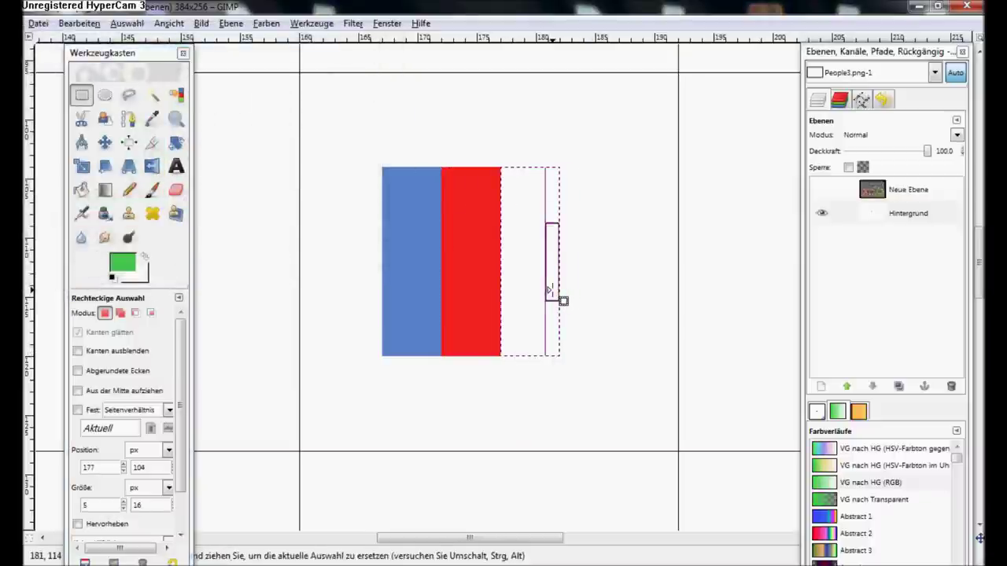
left_click(79, 23)
left_click(118, 238)
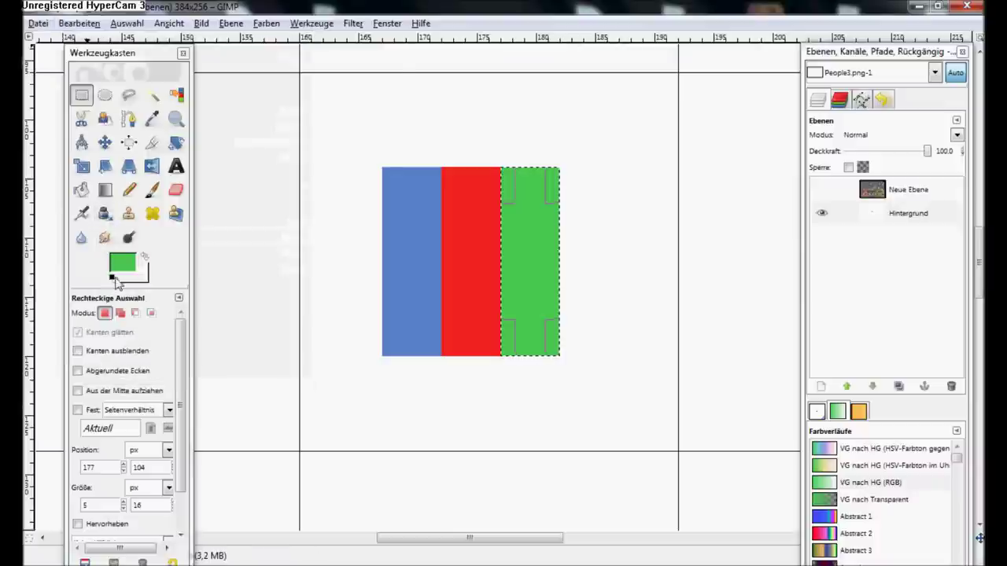
Fill the last strip with yellow cdc548 and clear the selection
left_click(122, 262)
left_click(158, 174)
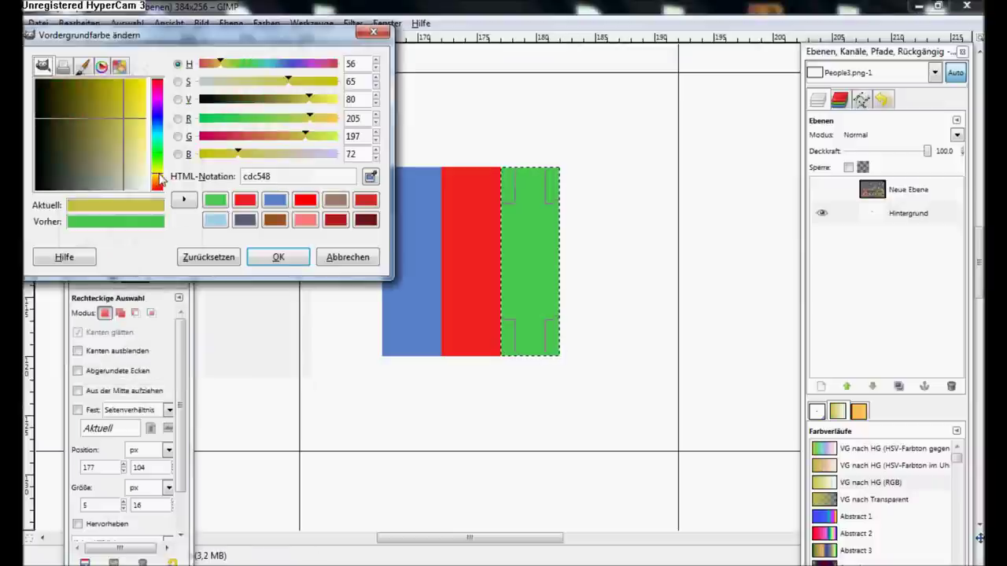
left_click(130, 122)
left_click(271, 257)
left_click_drag(569, 173, 618, 356)
left_click(79, 23)
left_click(110, 236)
left_click(370, 211)
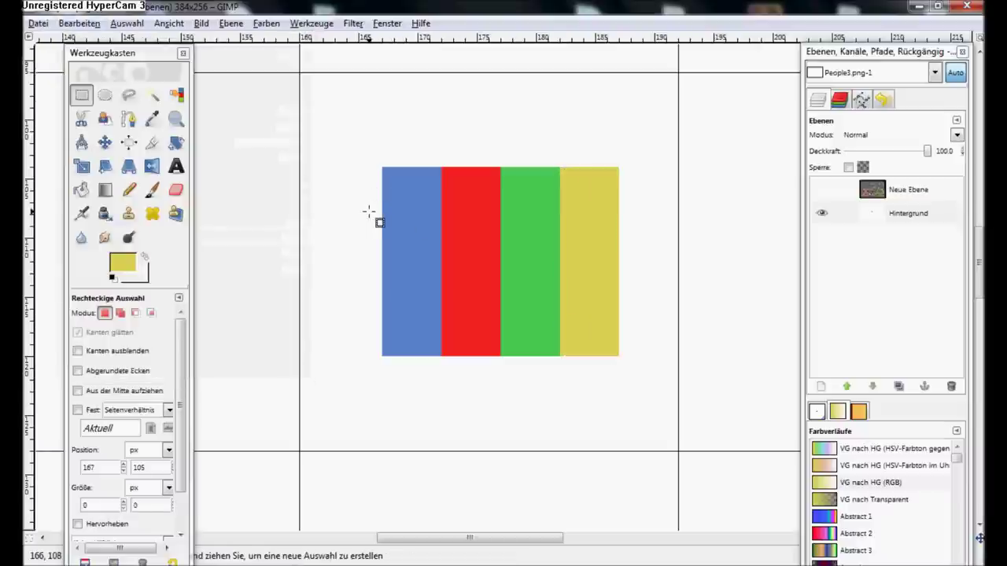
left_click(130, 238)
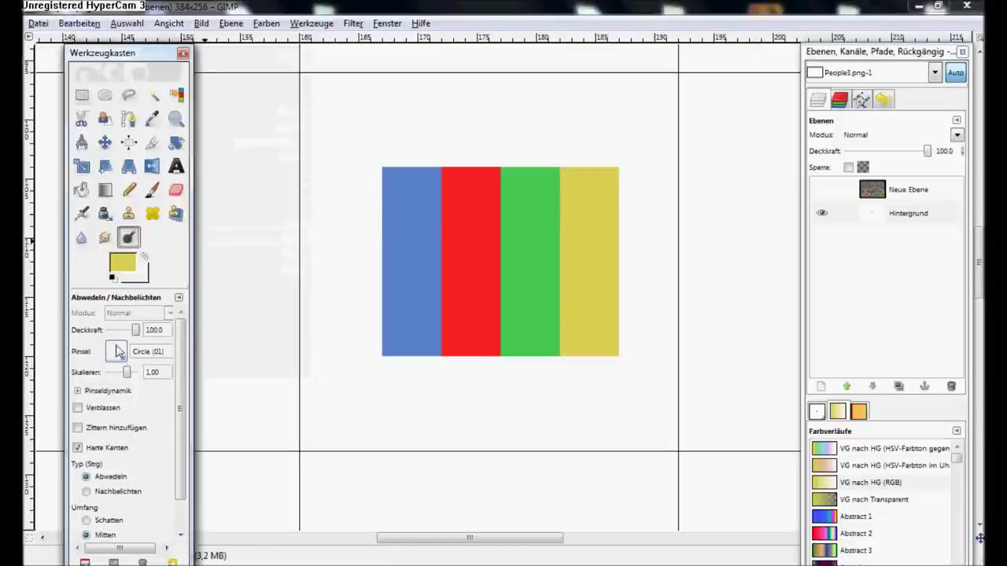
Give Dodge/Burn the Circle (05) brush and set its range to Schatten (shadows)
left_click(116, 352)
left_click(156, 158)
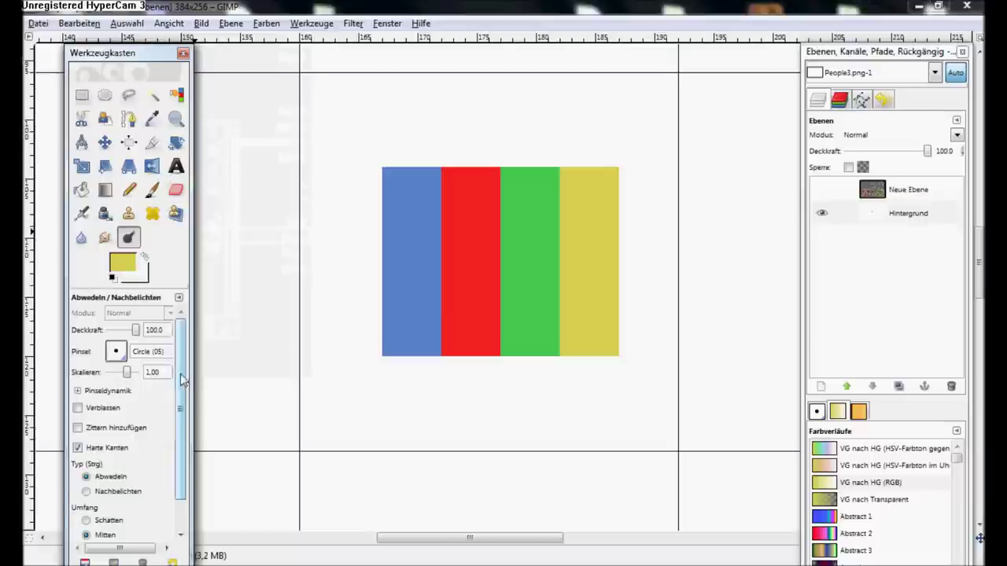
scroll(183, 413, "down", 2)
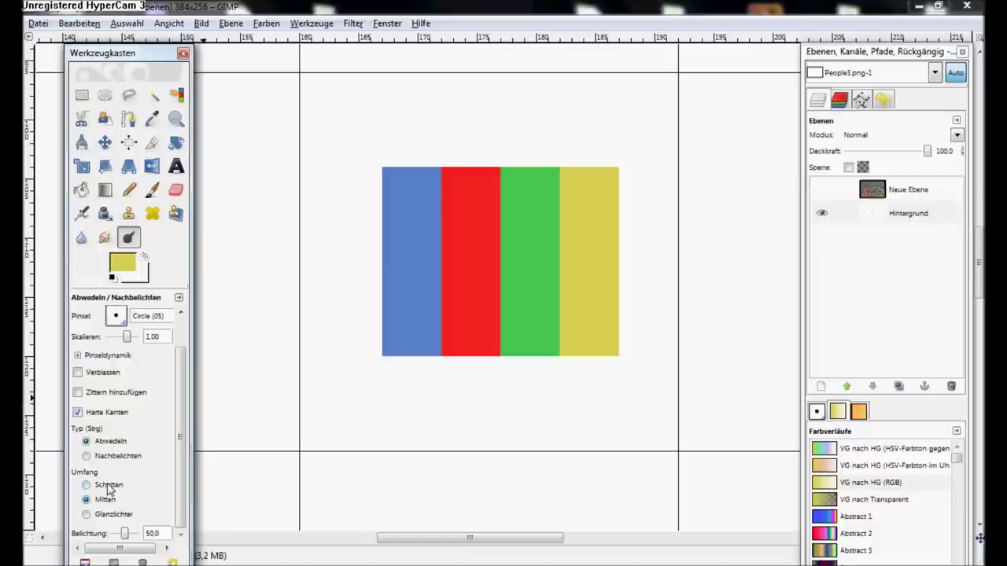
left_click(108, 485)
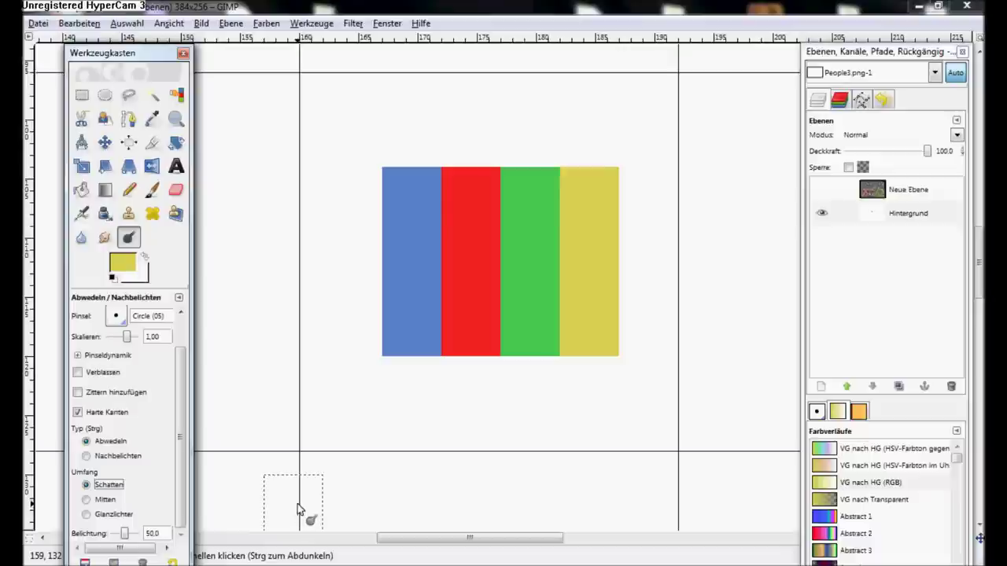
Dodge a straight band across the tops of all four stripes using the Schatten range
left_click(415, 207)
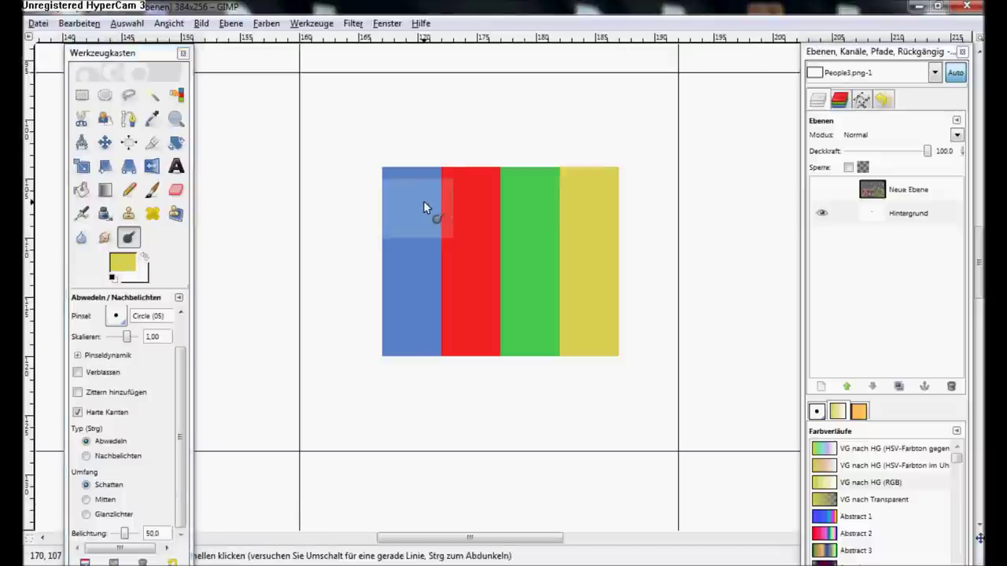
key("ctrl+z")
left_click(411, 196)
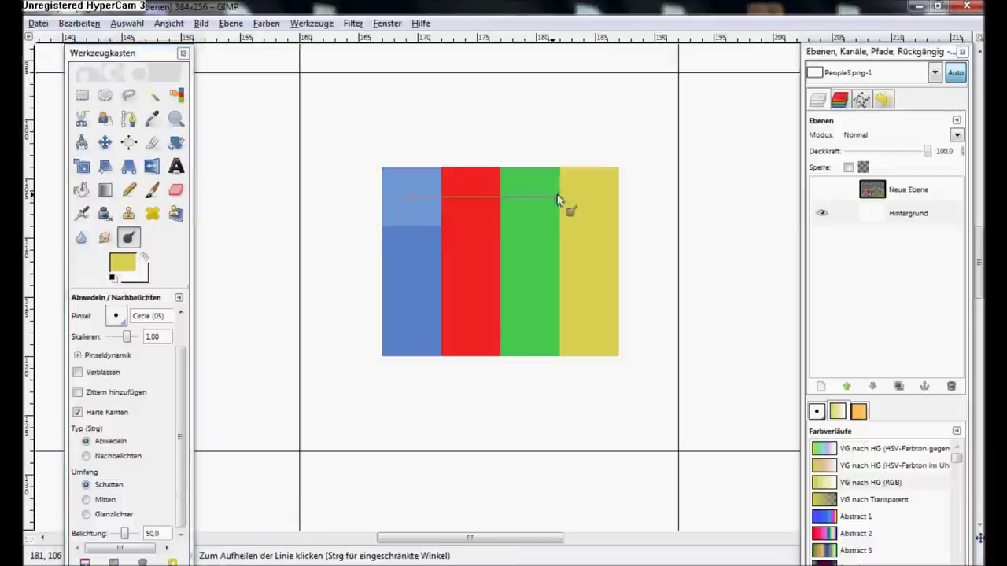
left_click(588, 197, "shift")
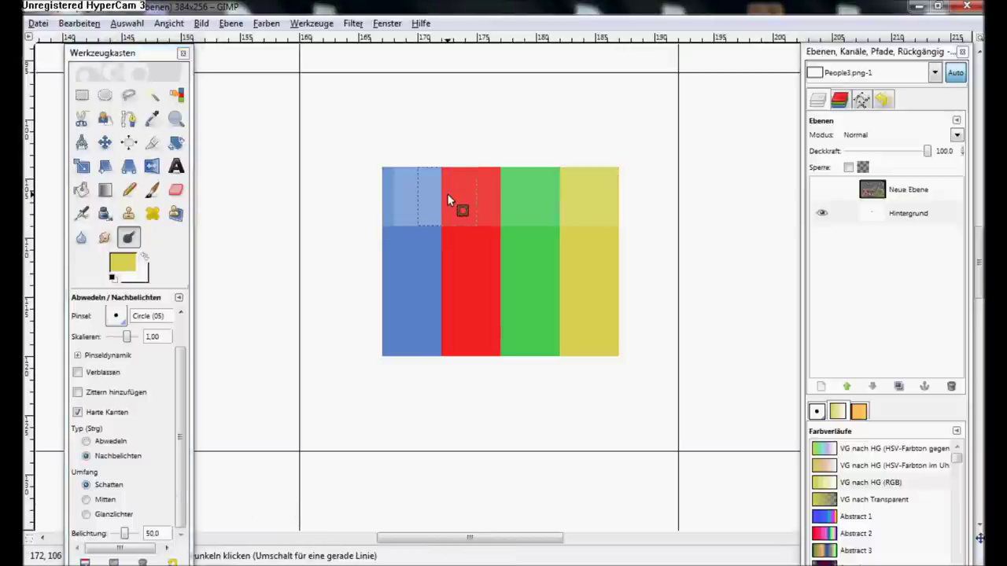
key("ctrl+z")
key("ctrl+z")
left_click(351, 196)
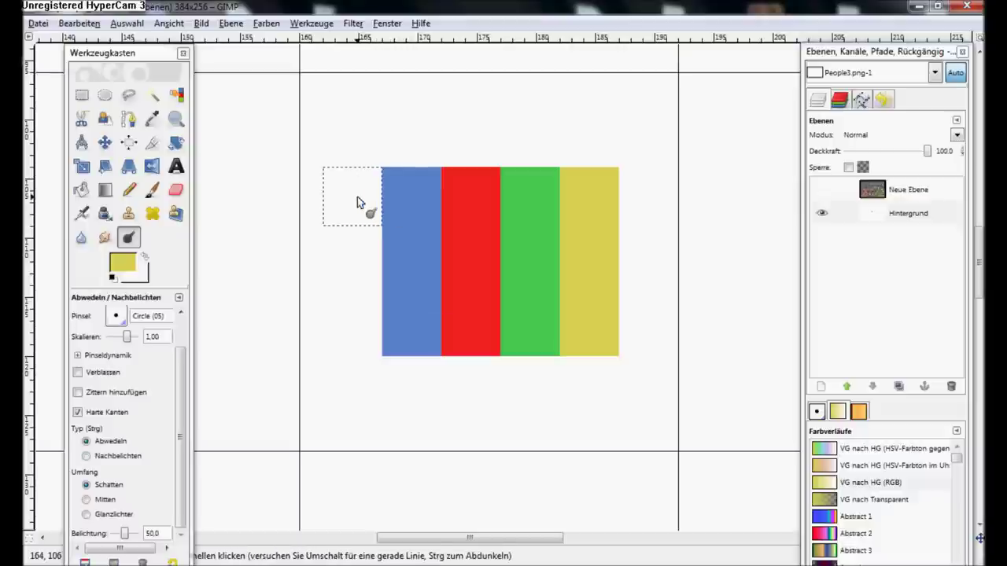
left_click(588, 197, "shift")
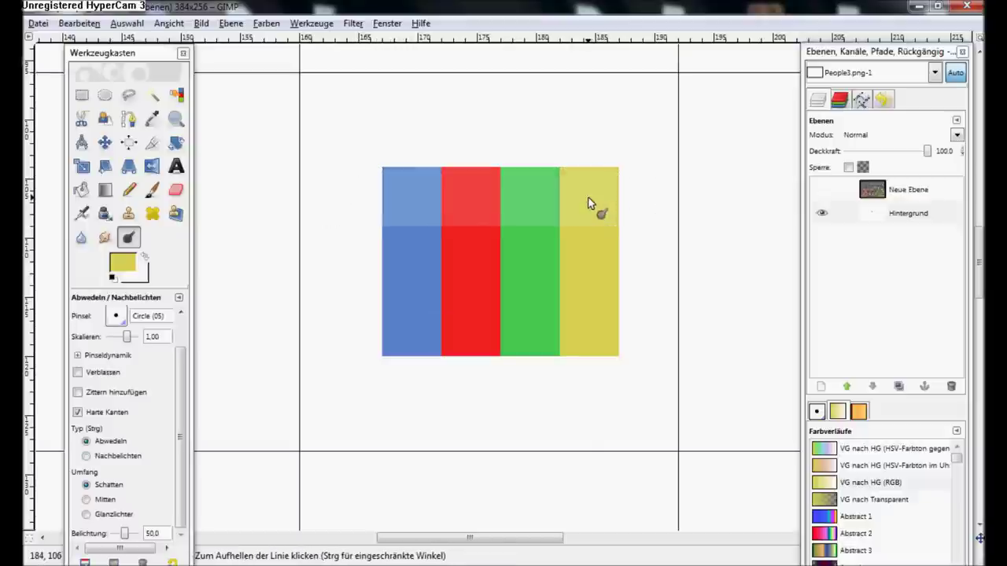
Dodge the middle band with Mitten and the bottom band with Glanzlichter
left_click(105, 501)
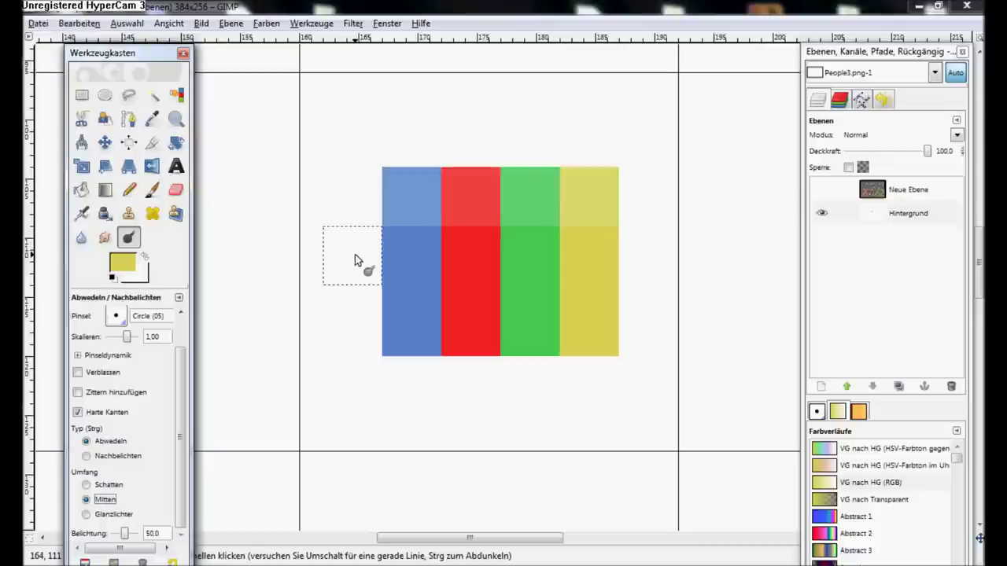
left_click(355, 254)
left_click(588, 258, "shift")
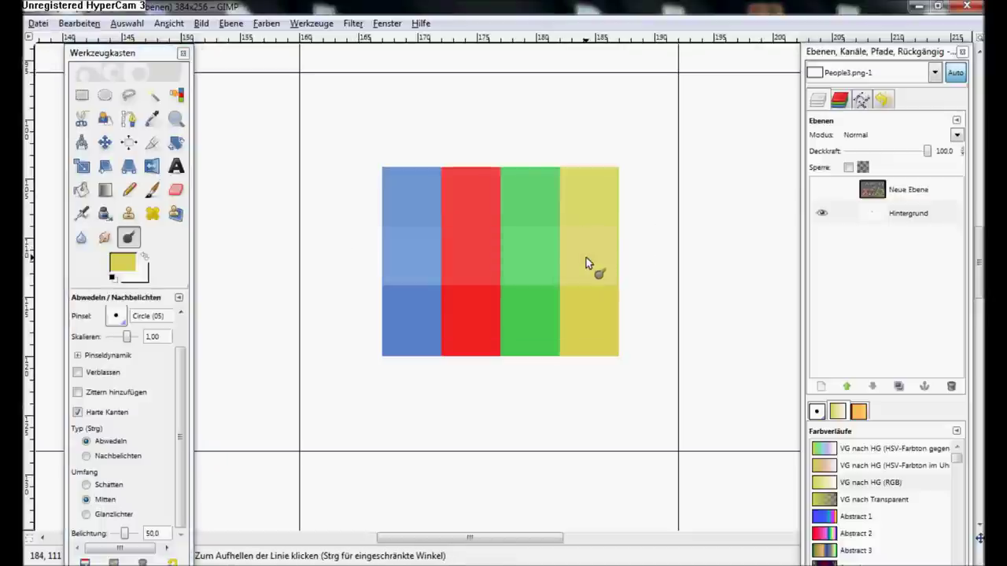
left_click(106, 514)
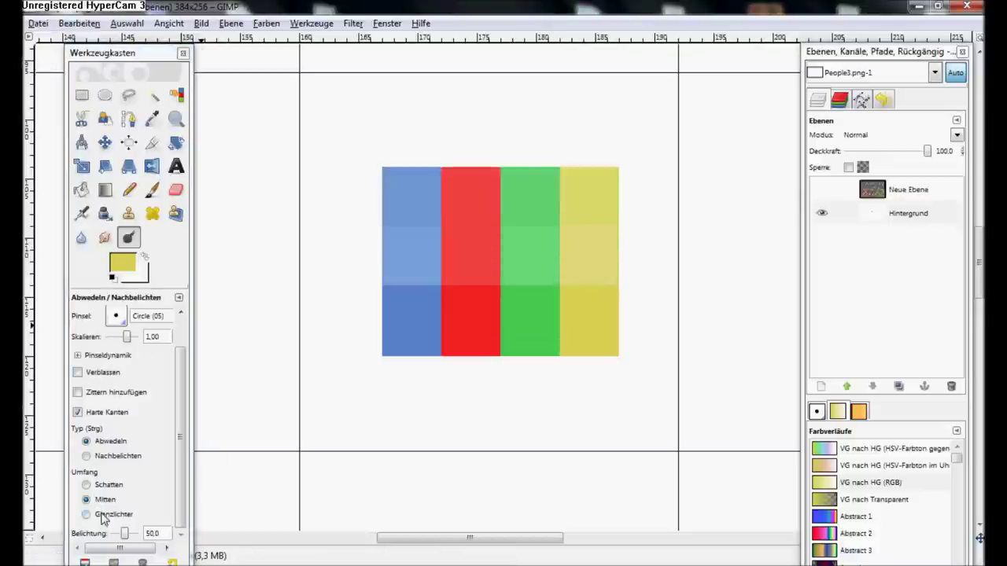
left_click(351, 315)
left_click(595, 316, "shift")
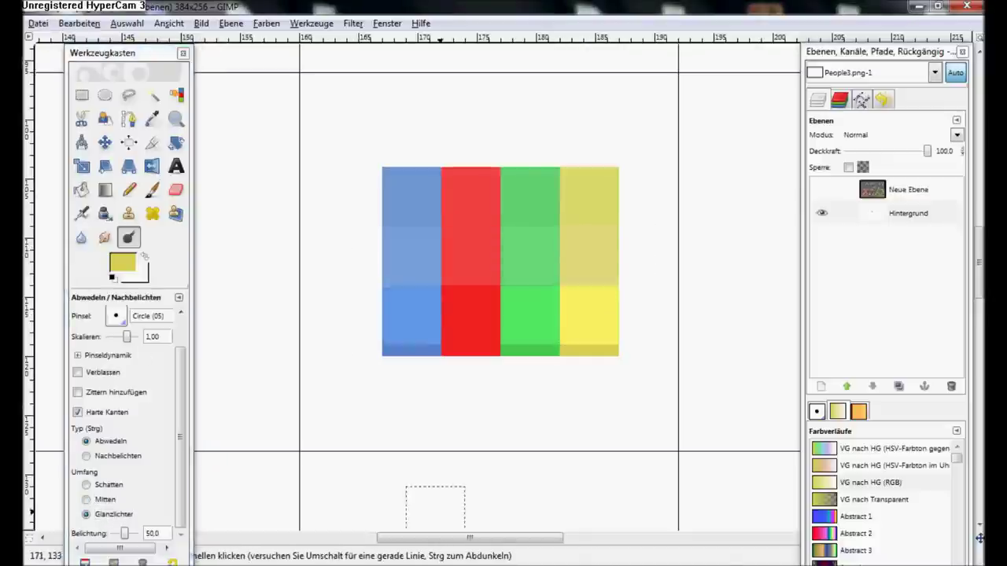
left_click(129, 190)
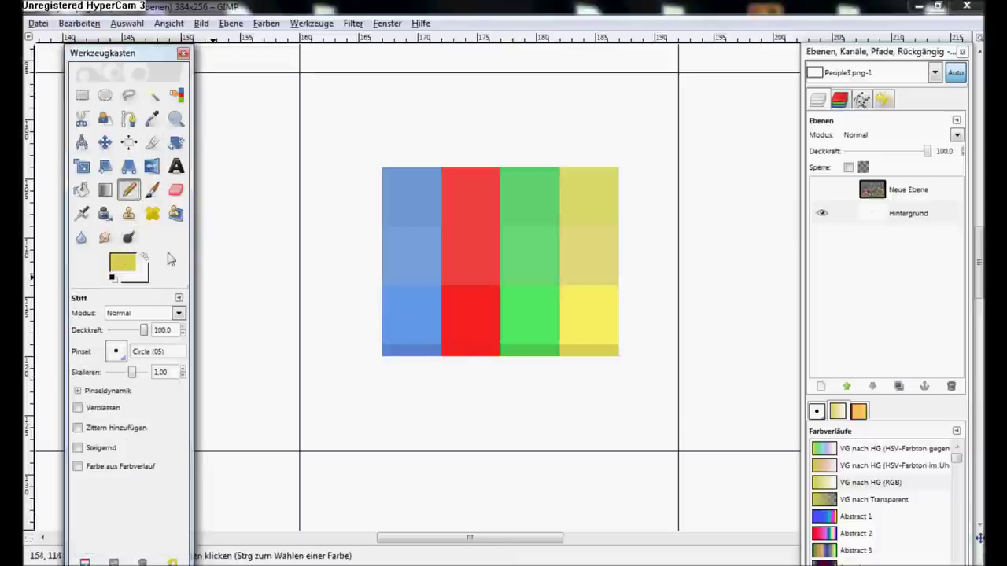
With a Circle (01) pencil, paint a block under each stripe in its own picked colour
left_click(116, 351)
left_click(121, 169)
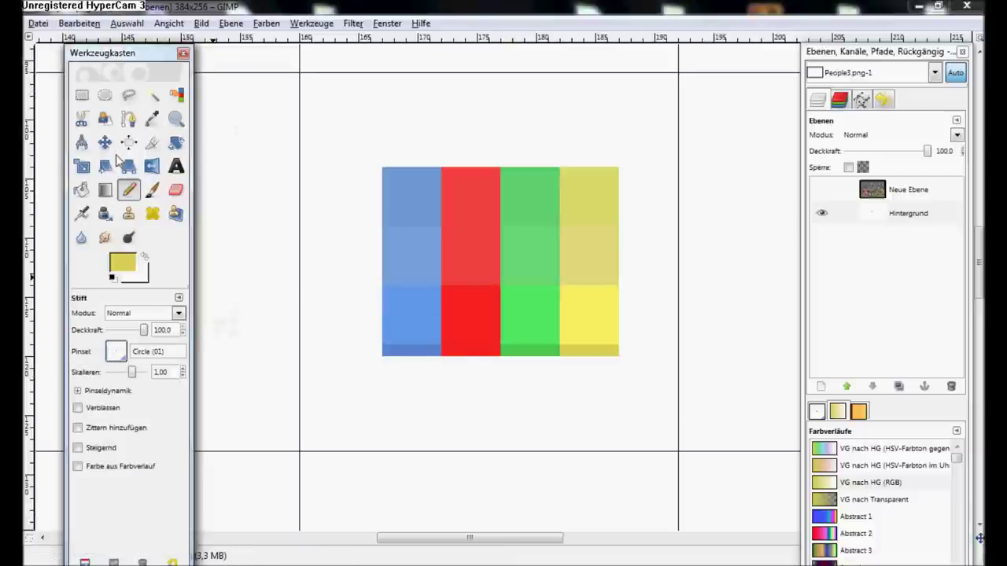
left_click(397, 352, "ctrl")
mouse_move(393, 353)
left_mouse_down()
mouse_move(441, 377)
mouse_move(383, 376)
mouse_move(438, 386)
mouse_move(505, 372)
mouse_move(540, 386)
mouse_move(519, 371)
mouse_move(605, 377)
mouse_move(586, 369)
mouse_move(606, 379)
left_mouse_up()
left_click(468, 347, "ctrl")
left_click(509, 353, "ctrl")
left_click(575, 355, "ctrl")
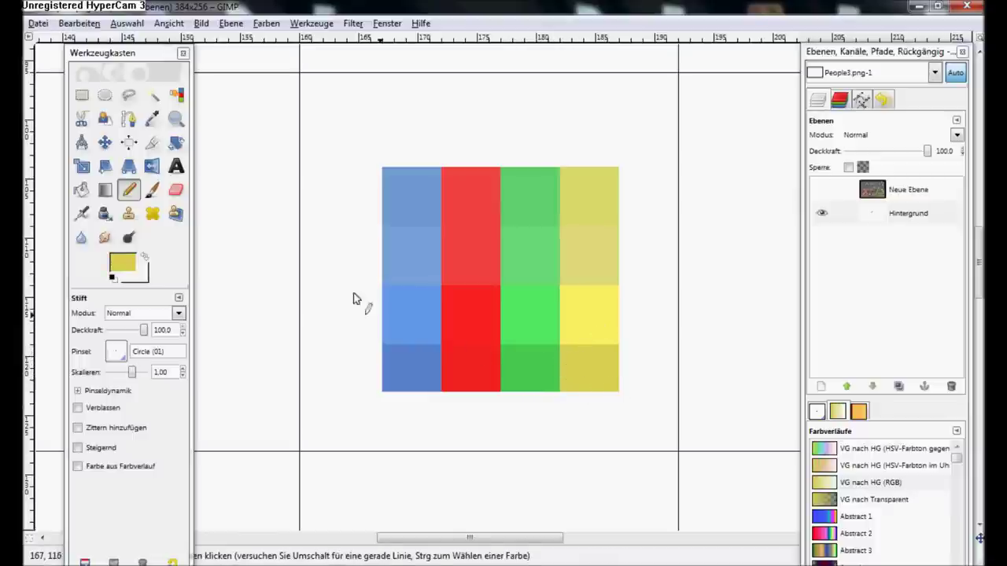
left_click(128, 236)
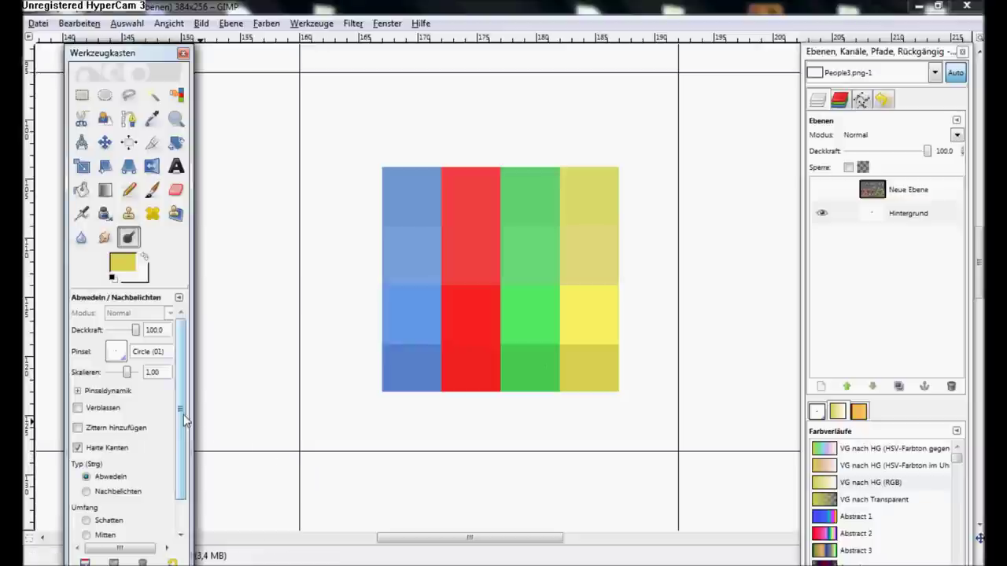
Set Dodge/Burn to Nachbelichten (burn) with the Circle (03) brush and Schatten range
left_click_drag(182, 415, 184, 455)
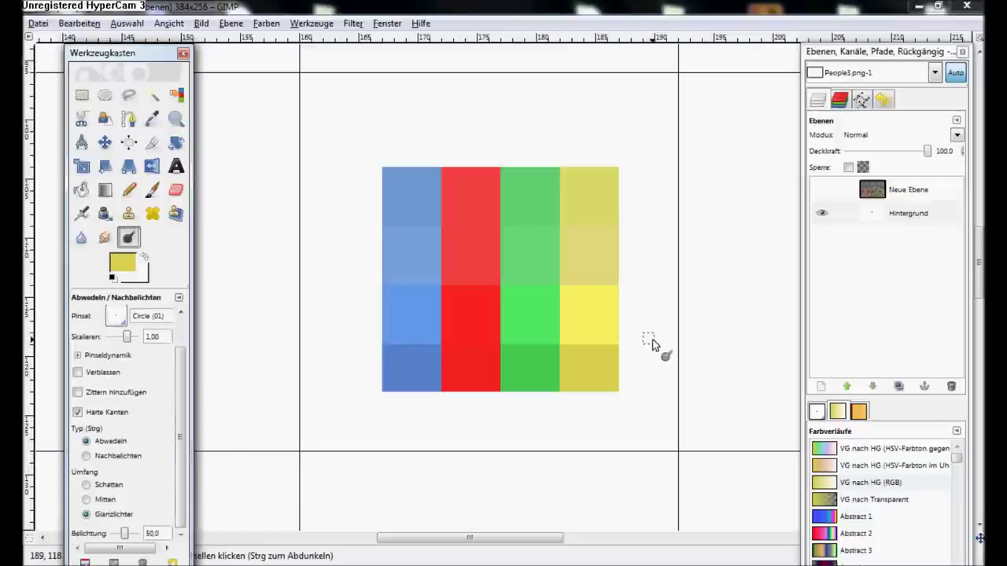
left_click_drag(625, 311, 633, 341)
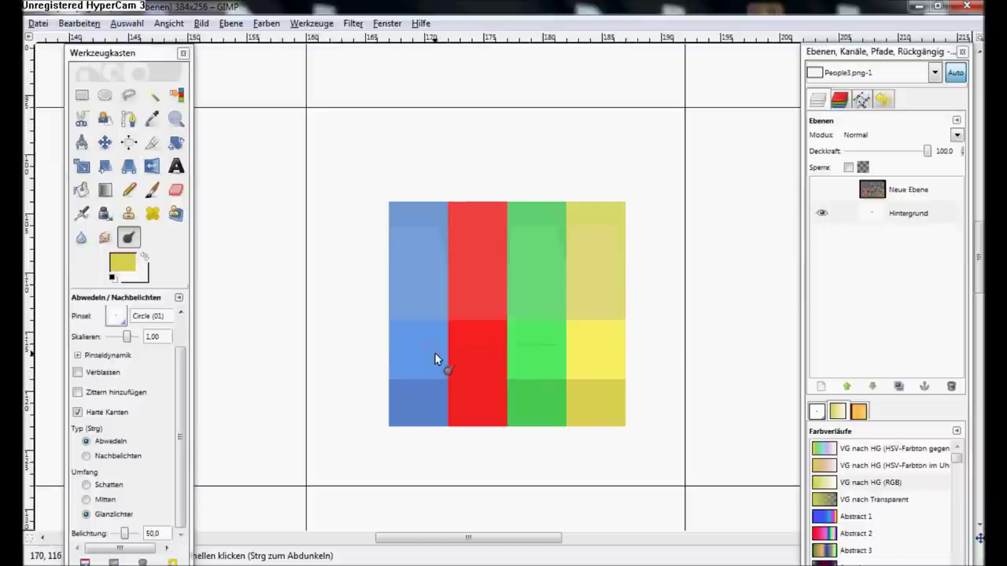
left_click_drag(421, 352, 442, 354)
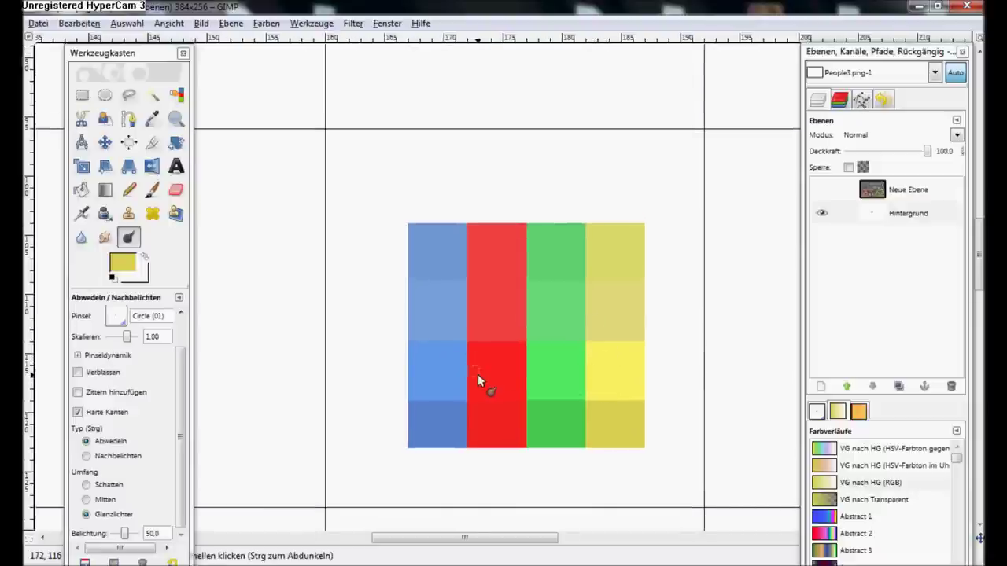
left_click_drag(474, 373, 457, 416)
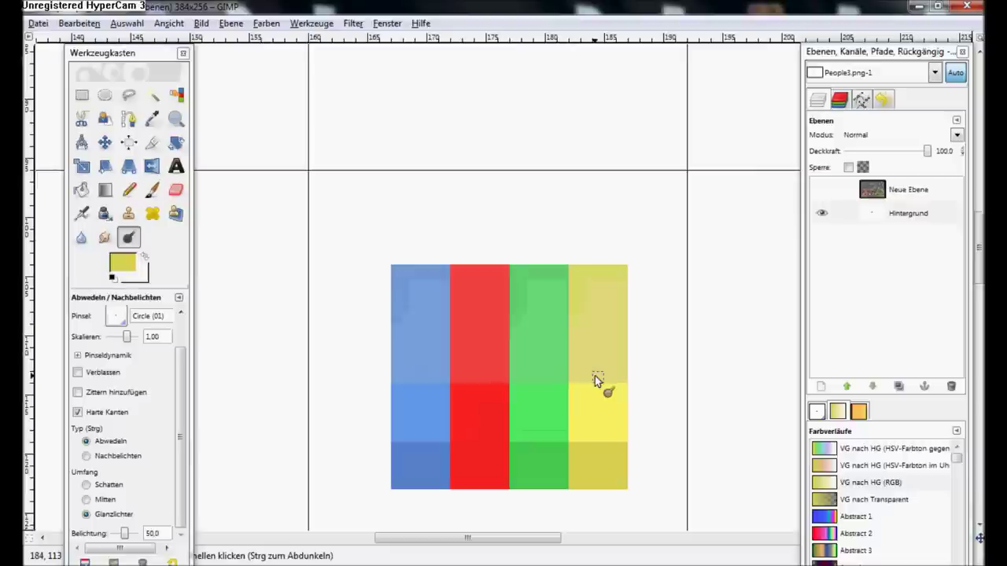
left_click_drag(594, 375, 596, 387)
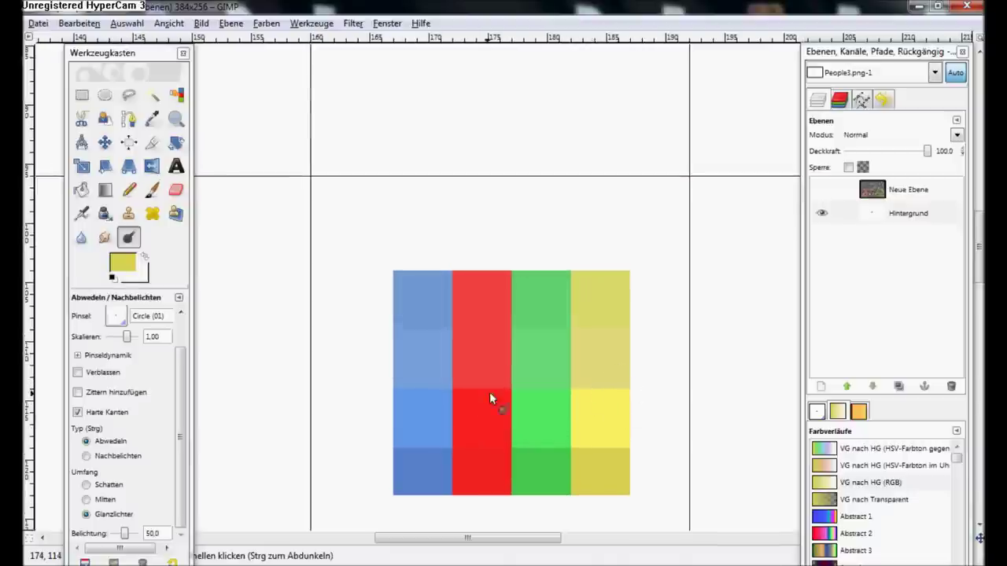
left_click_drag(477, 378, 483, 388)
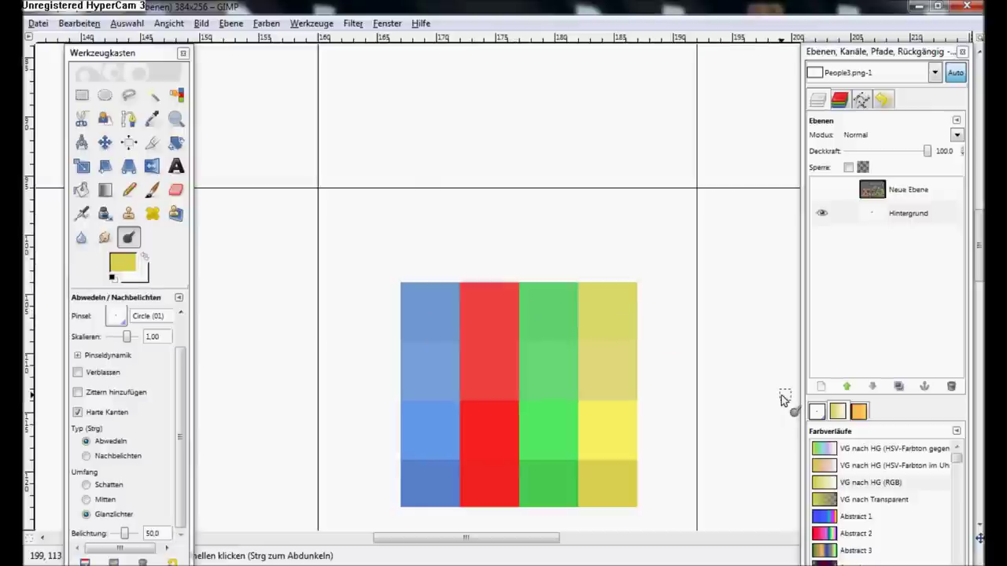
key("ctrl")
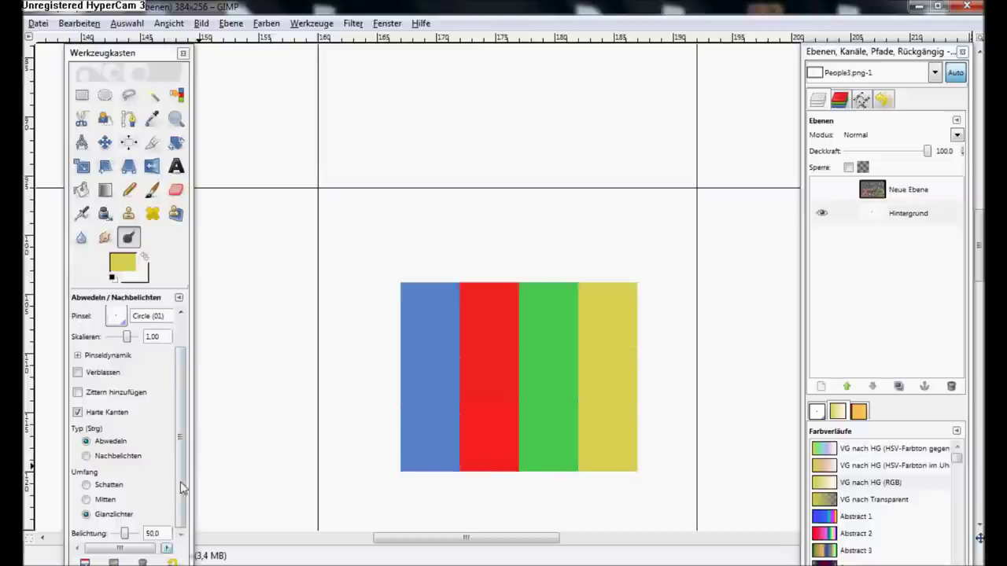
left_click(112, 456)
left_click(115, 315)
left_click(132, 362)
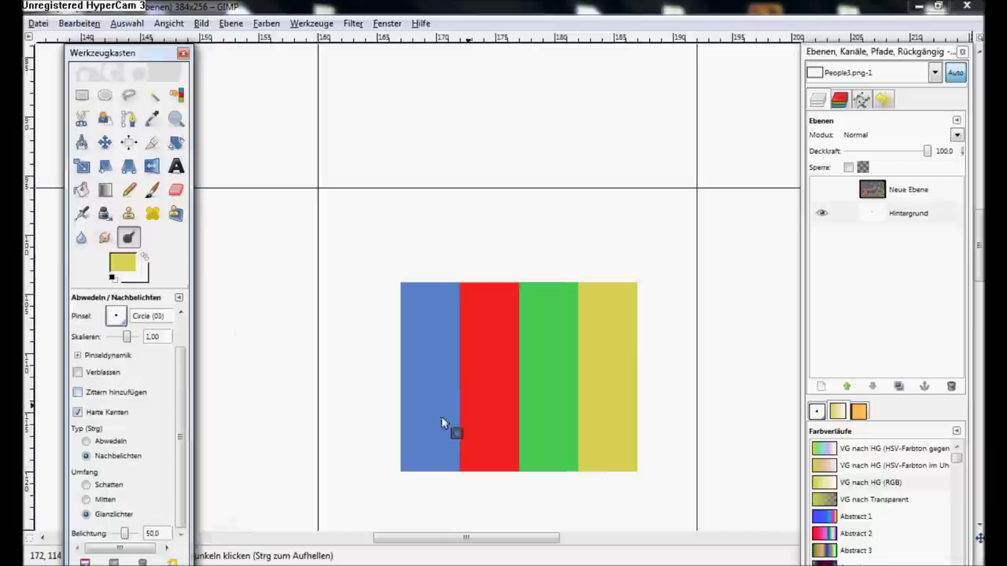
left_click(108, 485)
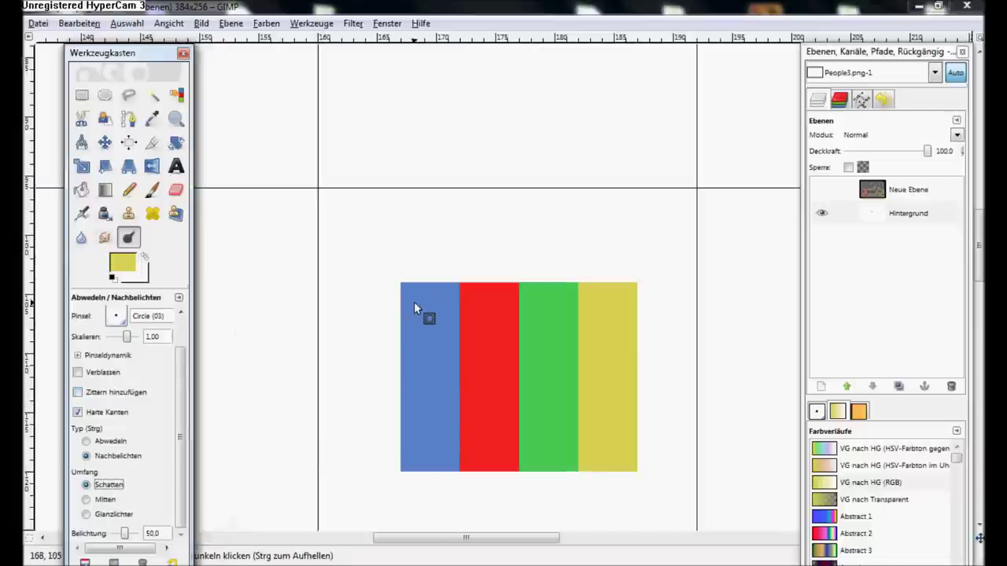
Burn straight bands across the stripes using the Schatten, Mitten and Glanzlichter ranges
key("ctrl")
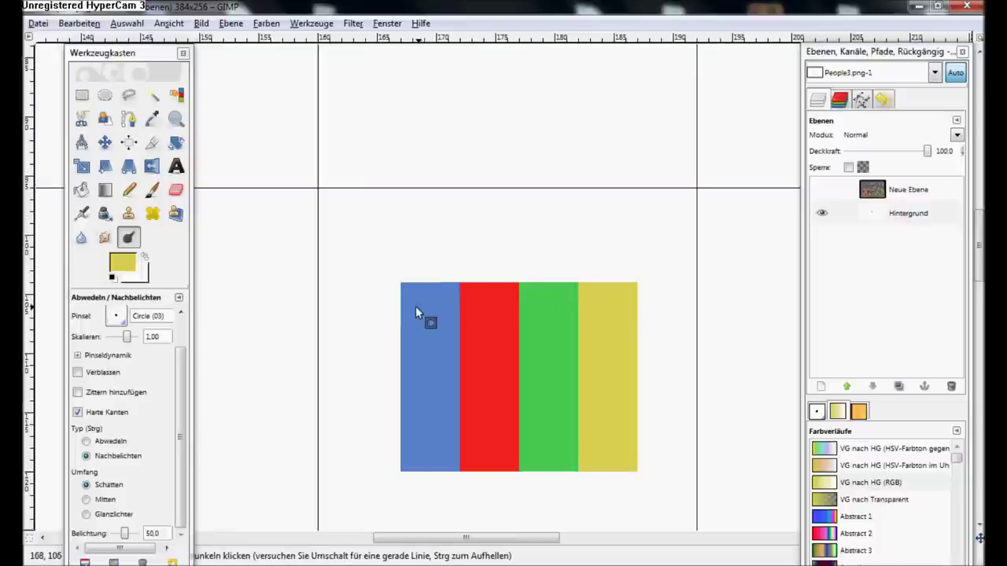
left_click(381, 300)
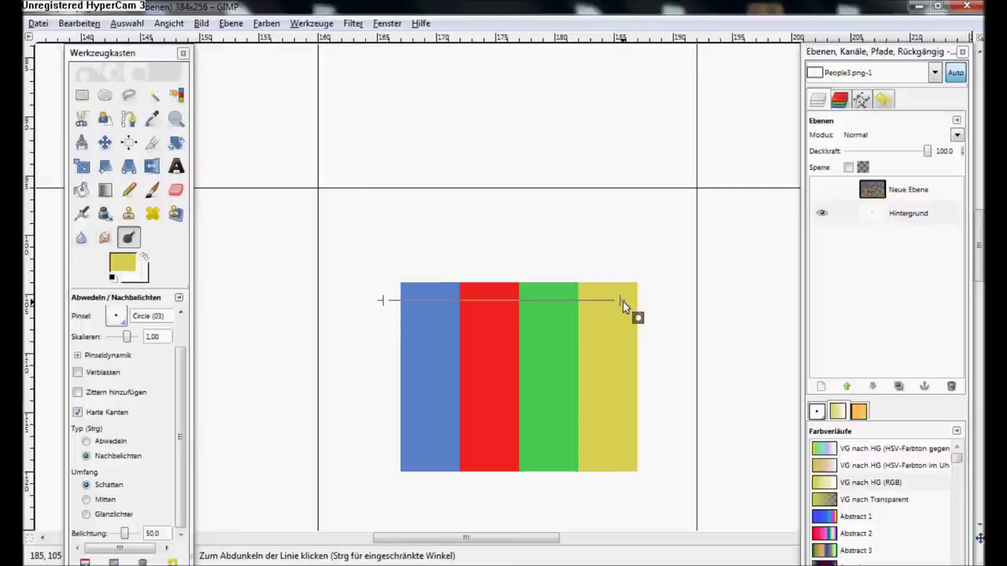
left_click(623, 302, "shift")
left_click(104, 500)
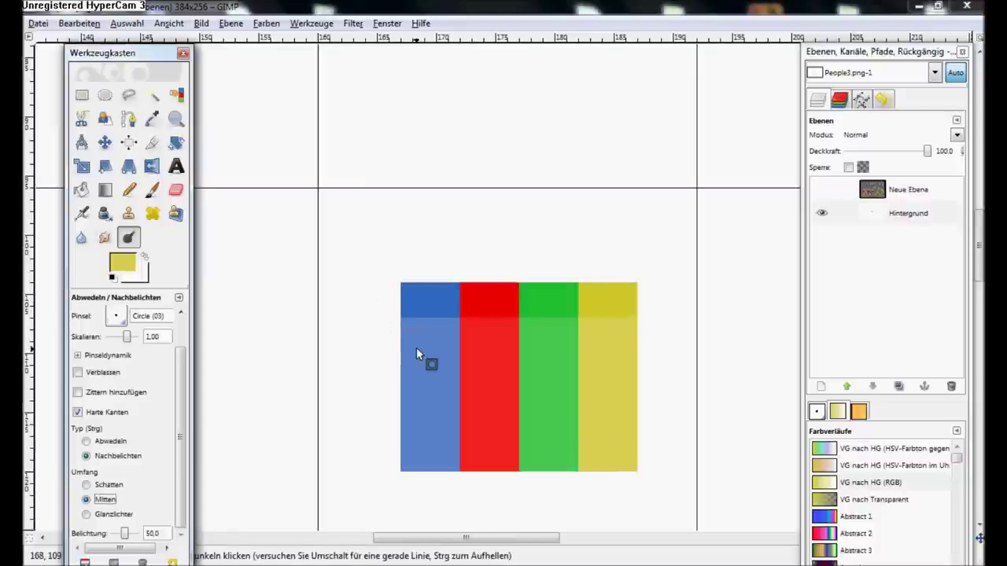
left_click(384, 339)
left_click(616, 334, "shift")
left_click(85, 514)
left_click(382, 371)
left_click(616, 373, "shift")
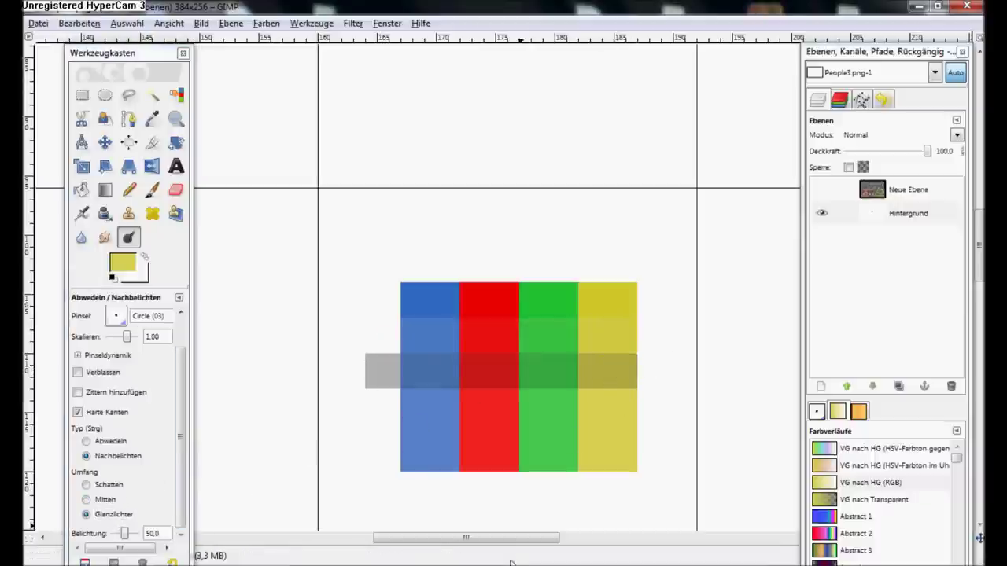
Burn a patch left of the middle band and work over the coloured stripes
left_click(369, 328)
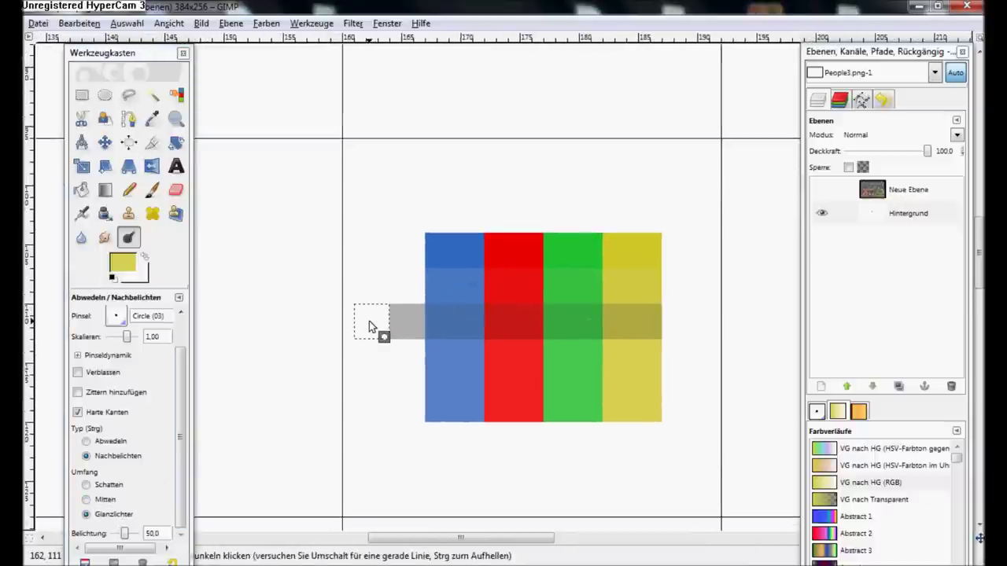
left_click_drag(385, 378, 378, 415)
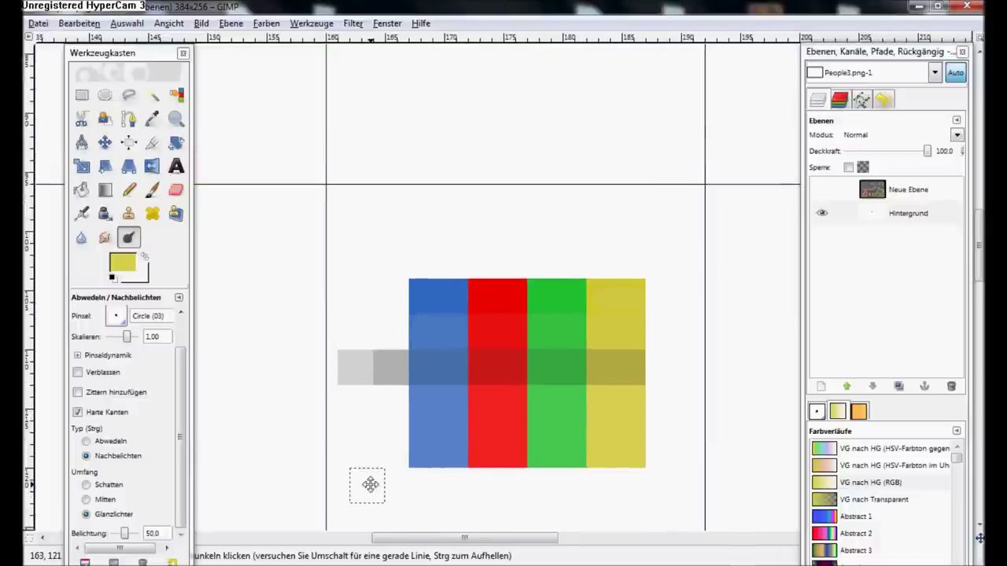
left_click_drag(371, 485, 382, 492)
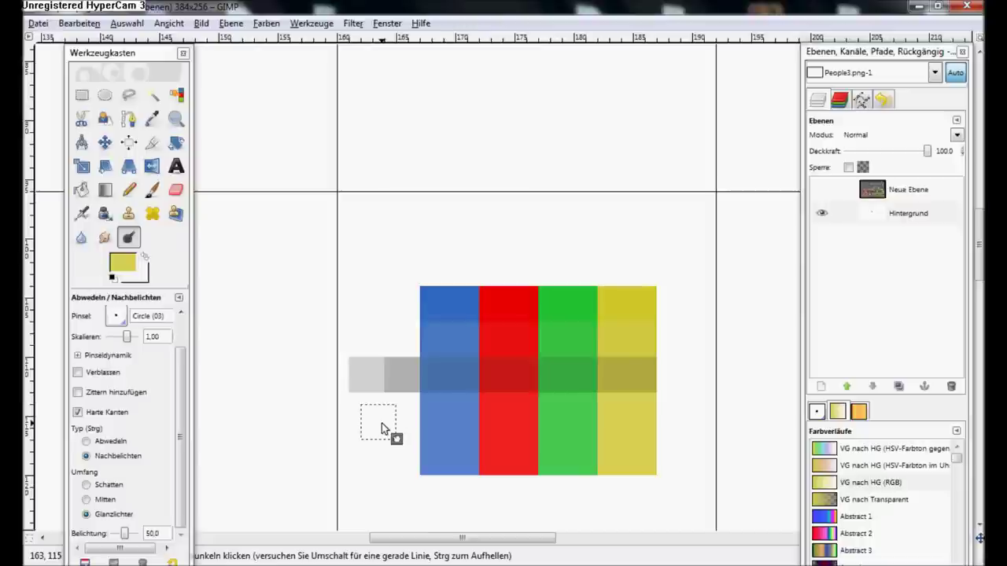
left_click_drag(382, 423, 383, 431)
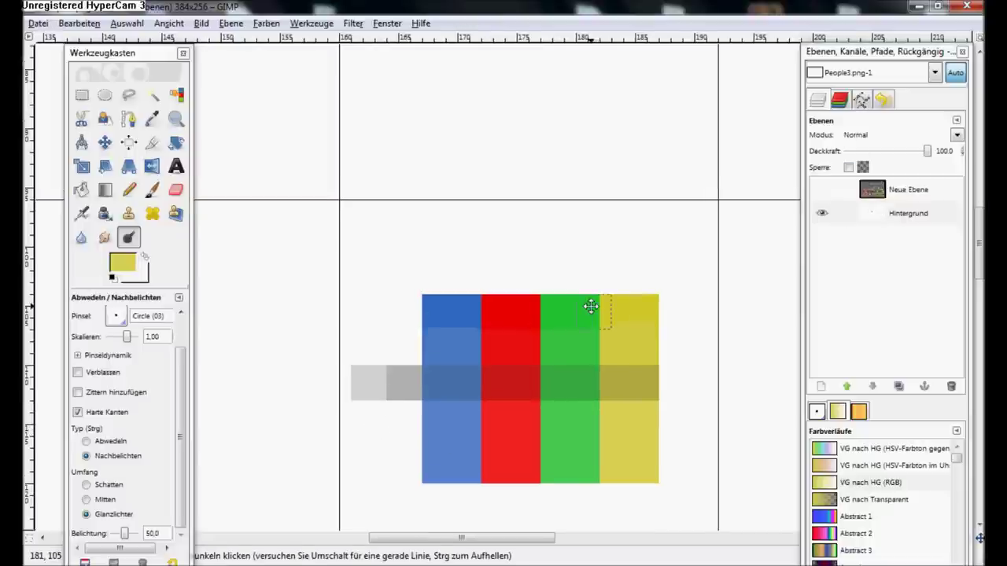
left_click_drag(589, 299, 613, 246)
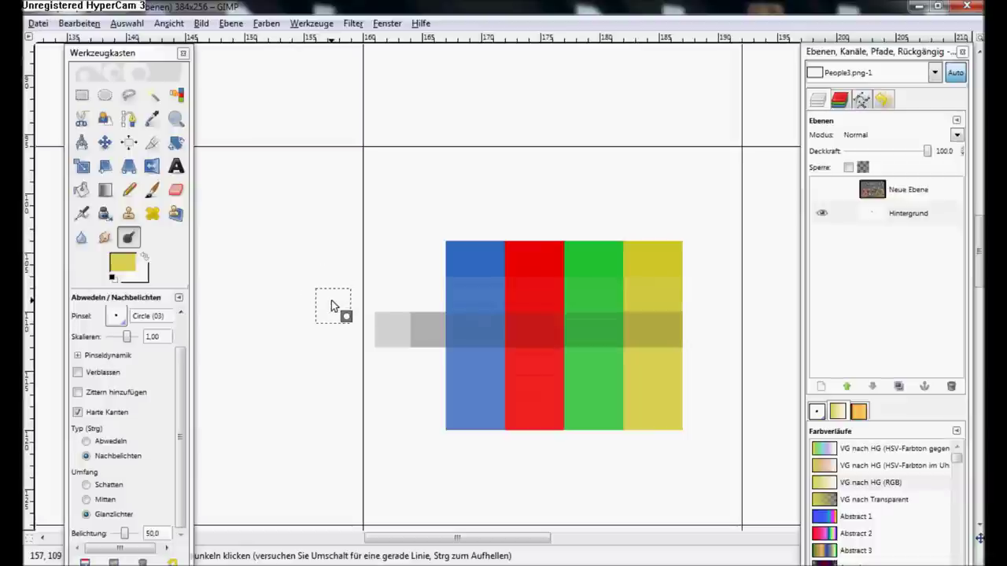
left_click_drag(331, 305, 343, 325)
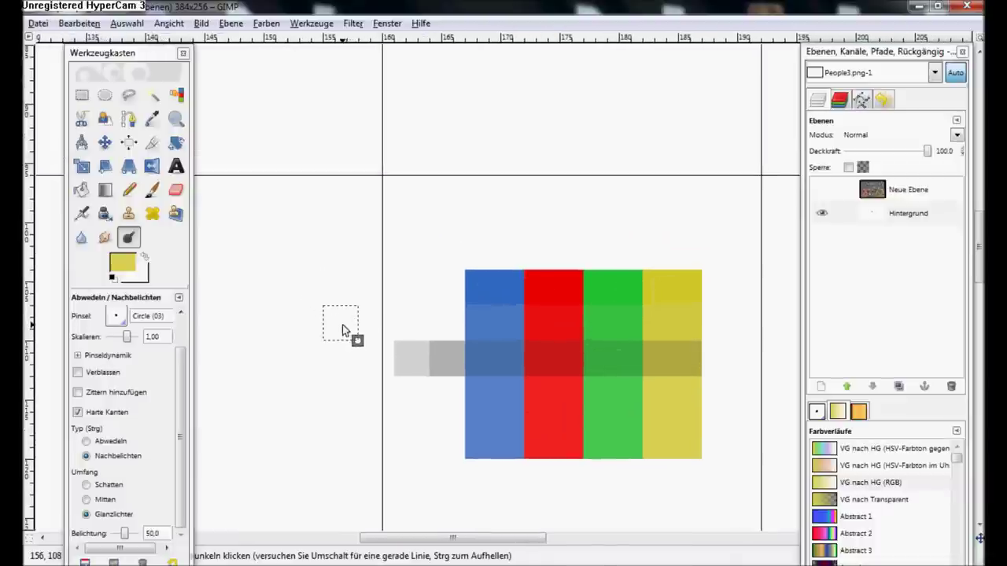
left_click_drag(359, 288, 294, 334)
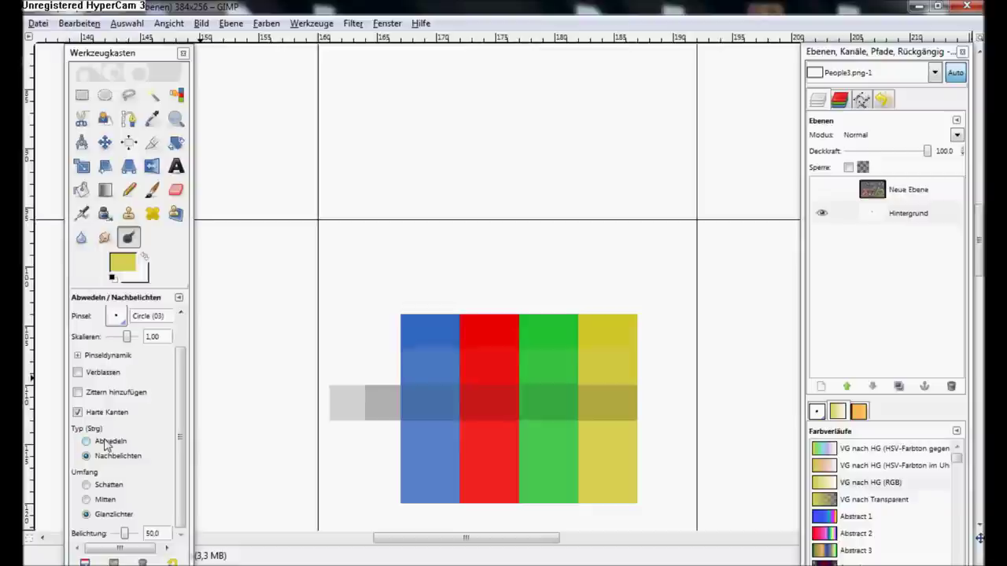
Toggle the Dodge/Burn type to lighten and back to burn, then continue over the stripes
left_click(106, 442)
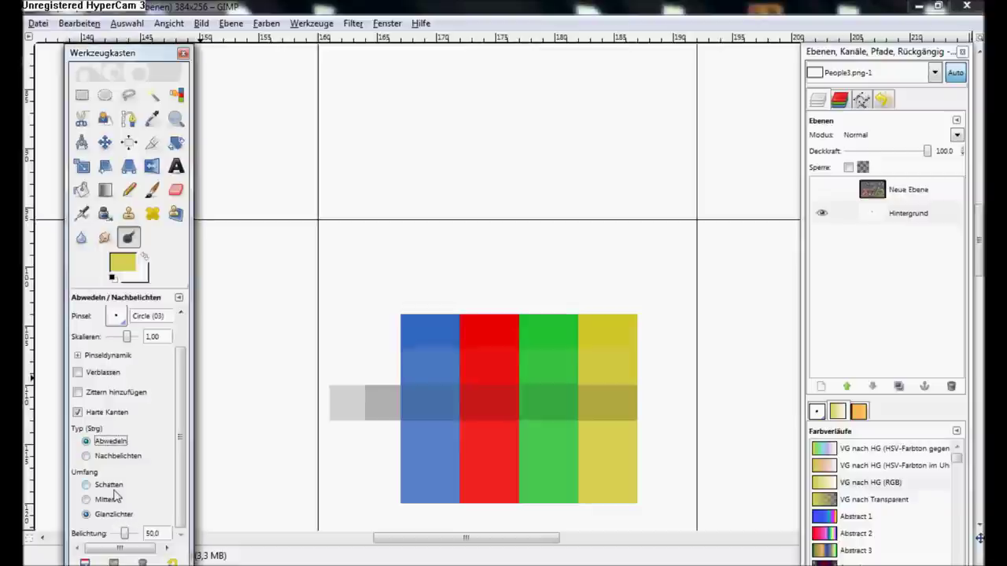
left_click(118, 457)
left_click_drag(388, 334, 406, 299)
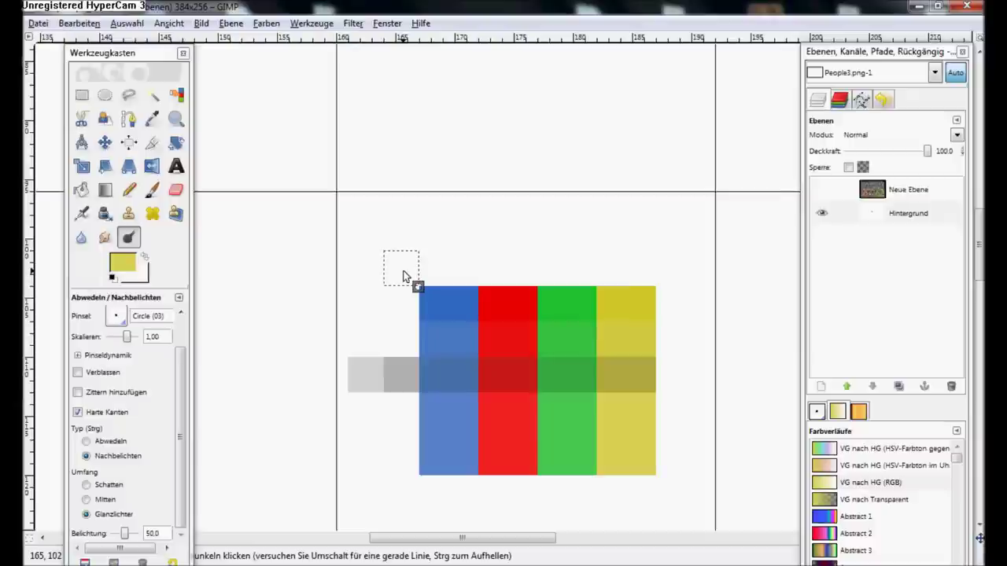
mouse_move(414, 270)
left_mouse_down()
mouse_move(476, 294)
mouse_move(446, 303)
left_mouse_up()
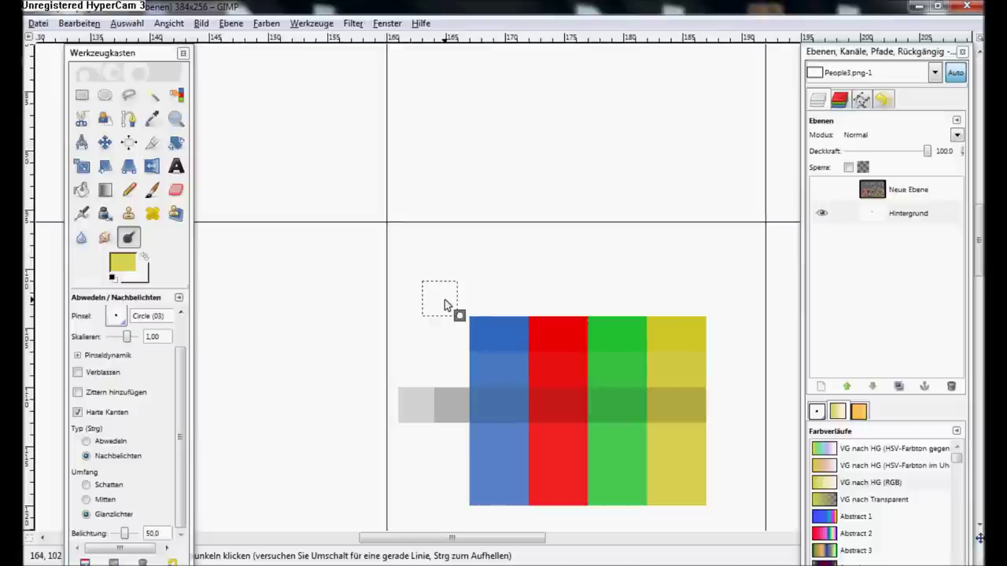
mouse_move(454, 305)
left_mouse_down()
mouse_move(367, 269)
mouse_move(322, 359)
left_mouse_up()
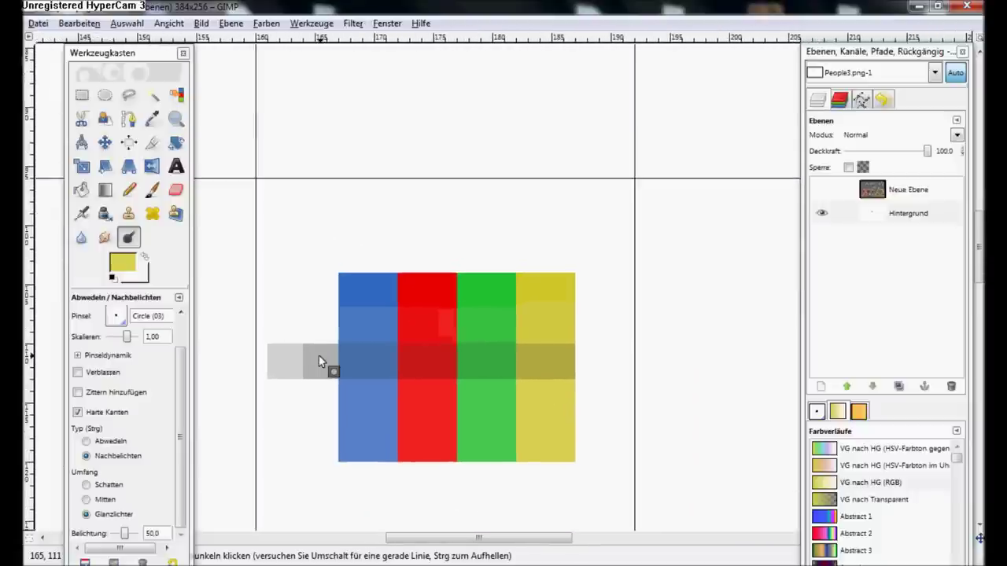
Set the burn range (Umfang) to Schatten and burn a dark band across the bars
left_click(180, 404)
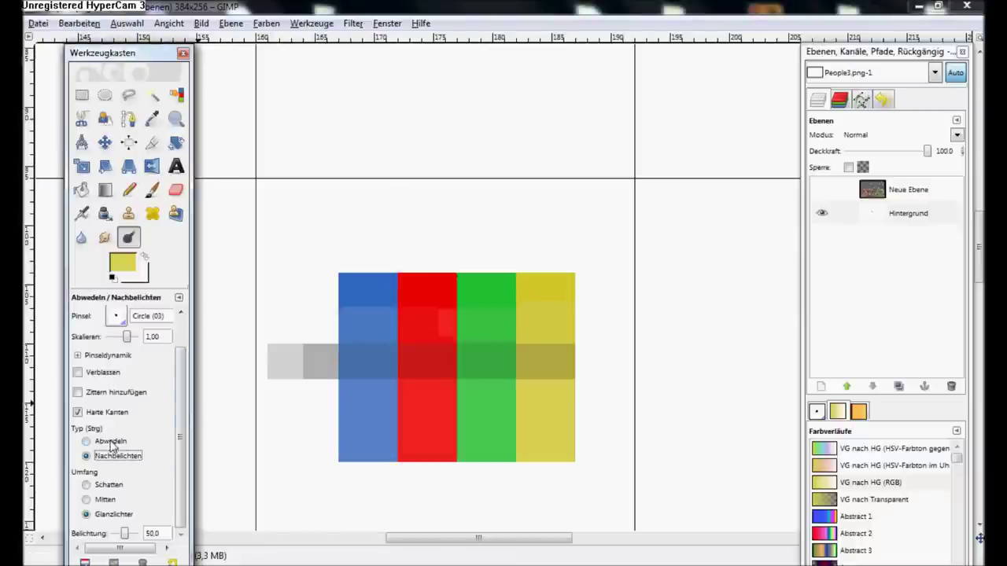
left_click(109, 485)
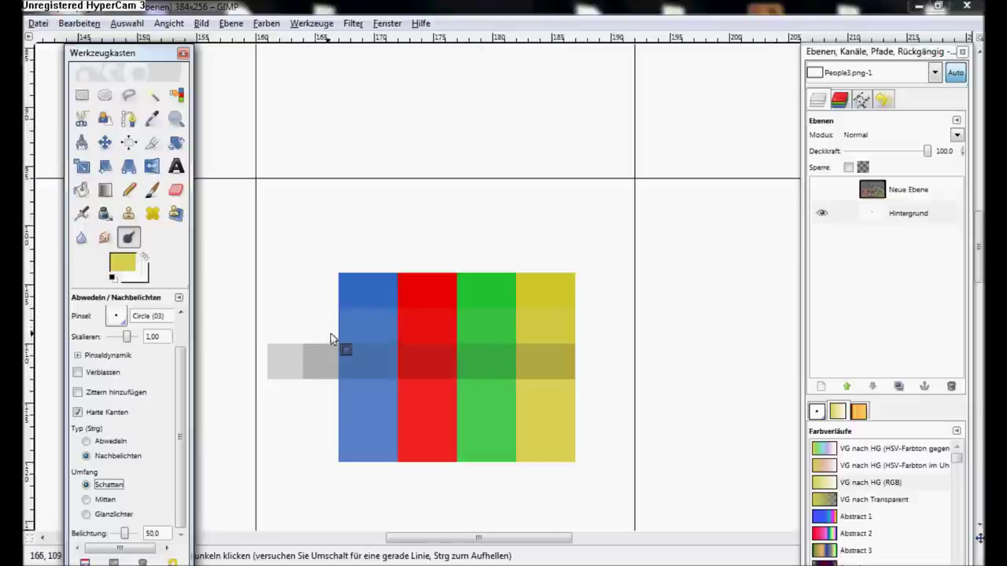
left_click_drag(443, 362, 255, 331)
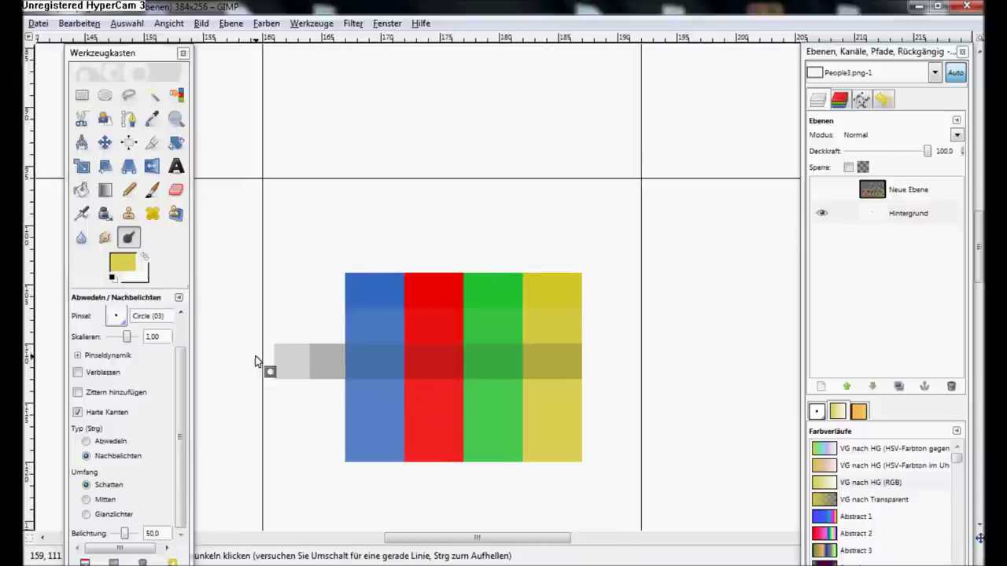
left_click_drag(607, 263, 300, 393)
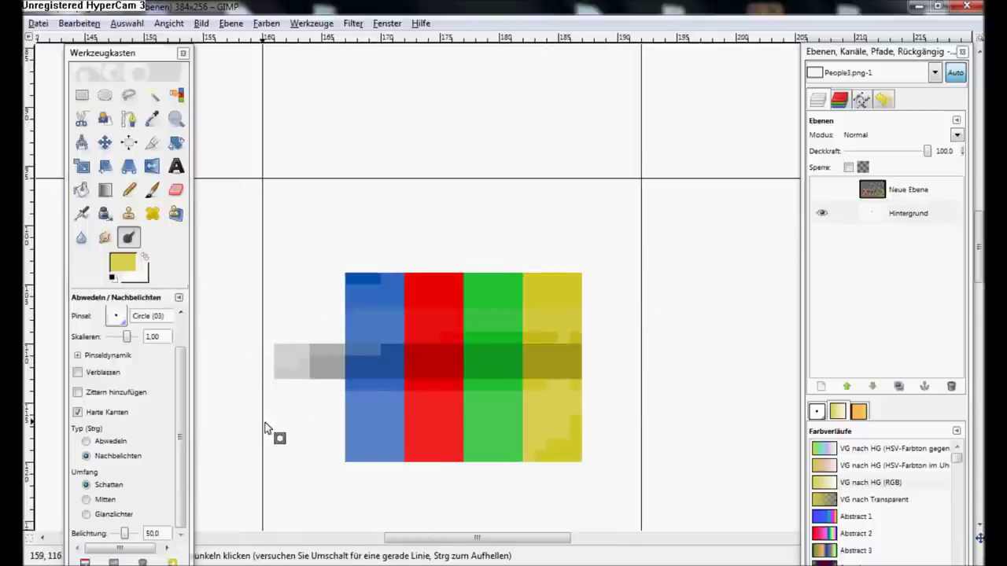
Undo the burn practice, redo once to the blank white canvas, and pick Rectangle Select
key("ctrl+z")
key("ctrl+z")
key("ctrl+z")
key("ctrl+z")
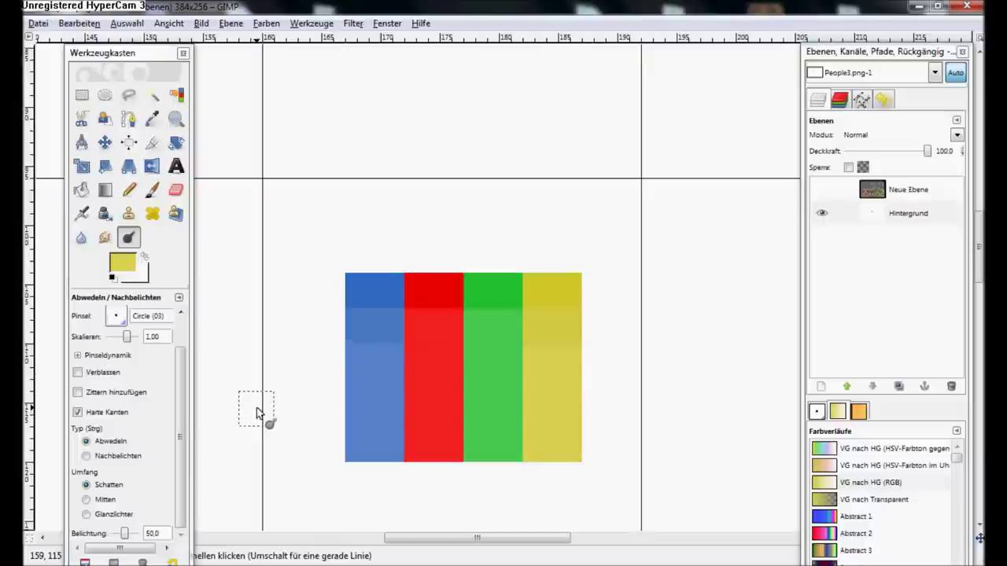
key("ctrl+z")
key("ctrl+z")
key("ctrl+z")
key("ctrl+z")
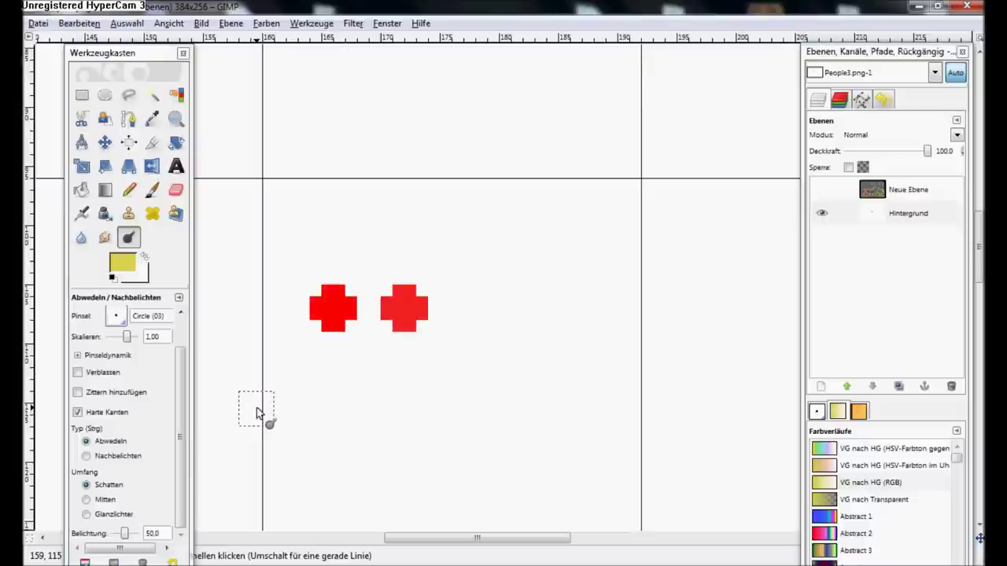
key("ctrl+z")
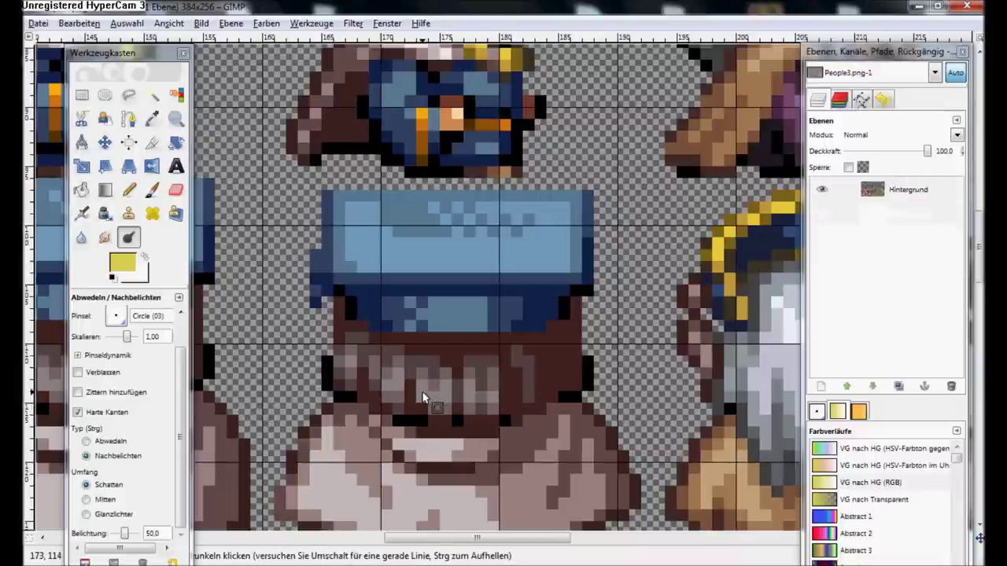
key("ctrl+y")
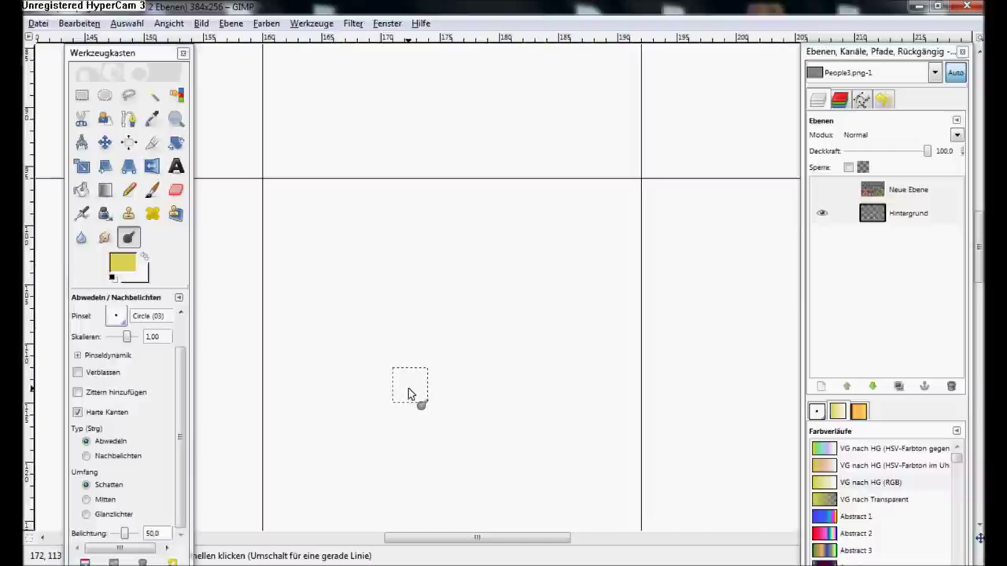
left_click(81, 95)
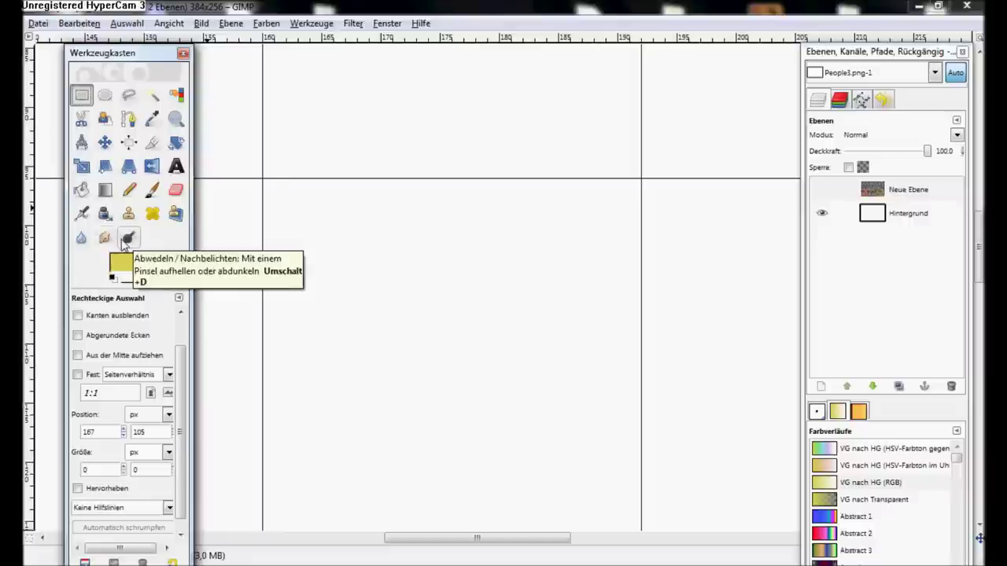
Choose the Fuzzy Select (Zauberstab) tool and make the Neue Ebene layer visible
left_click(128, 239)
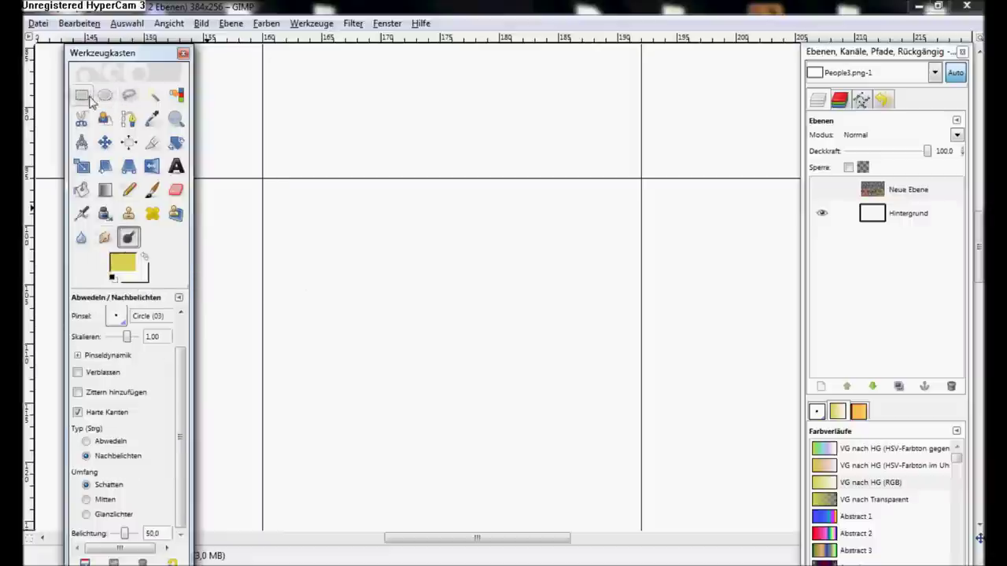
left_click(121, 96)
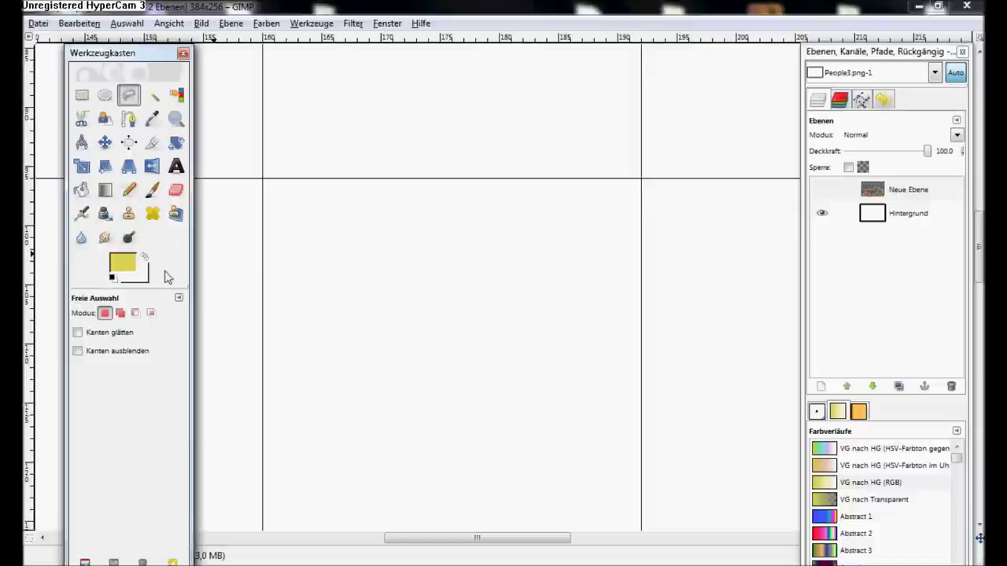
left_click(155, 96)
left_click(154, 95)
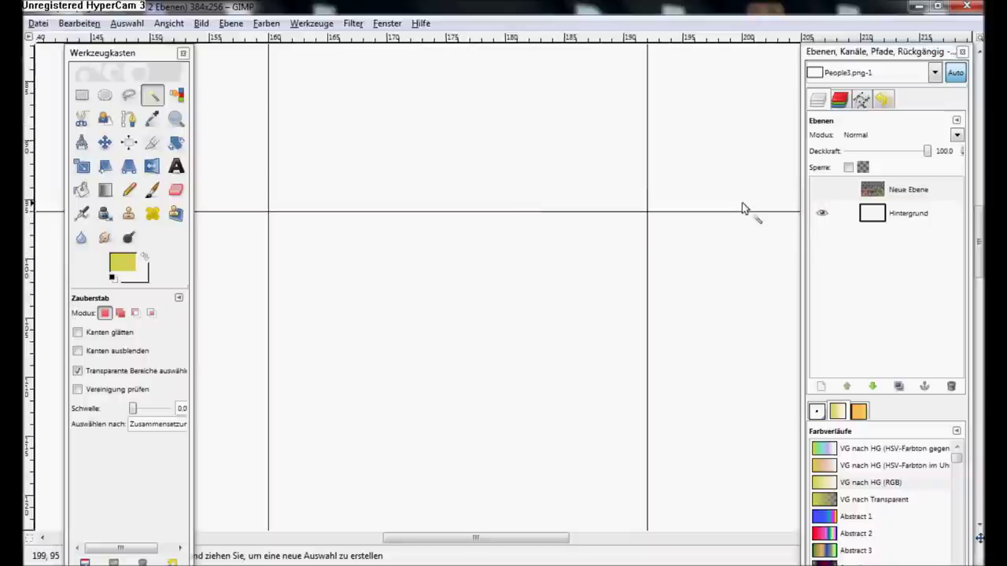
left_click(824, 190)
scroll(518, 275, "up", 2)
Scroll and zoom around the whole sprite sheet to survey the characters
scroll(611, 412, "left", 10)
scroll(598, 529, "up", 1)
scroll(598, 530, "left", 4)
scroll(551, 394, "left", 2)
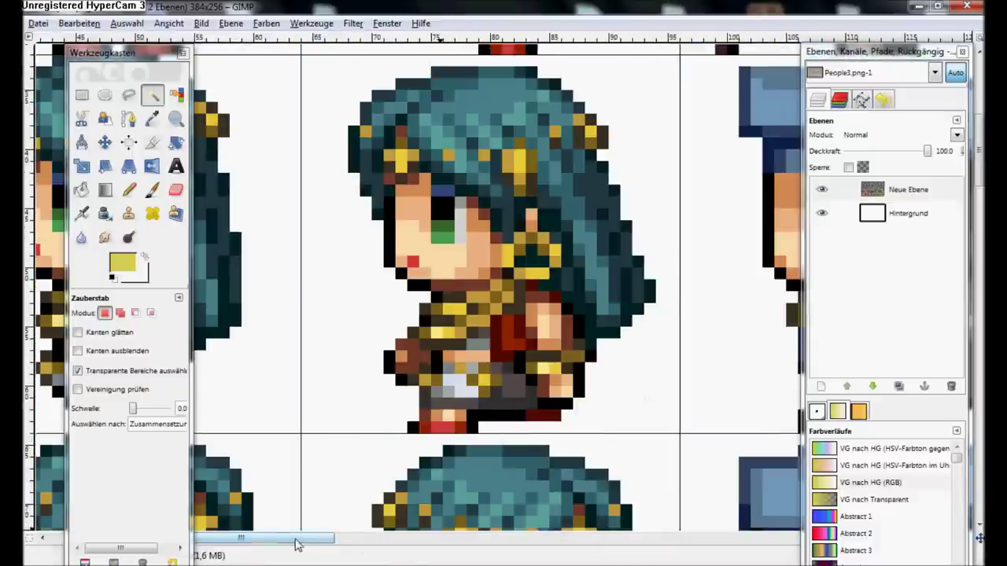
scroll(535, 362, "left", 2)
scroll(520, 338, "left", 1)
scroll(544, 334, "down", 2)
scroll(544, 335, "down", 5)
scroll(544, 334, "down", 4)
scroll(480, 446, "down", 2)
left_click_drag(213, 538, 787, 538)
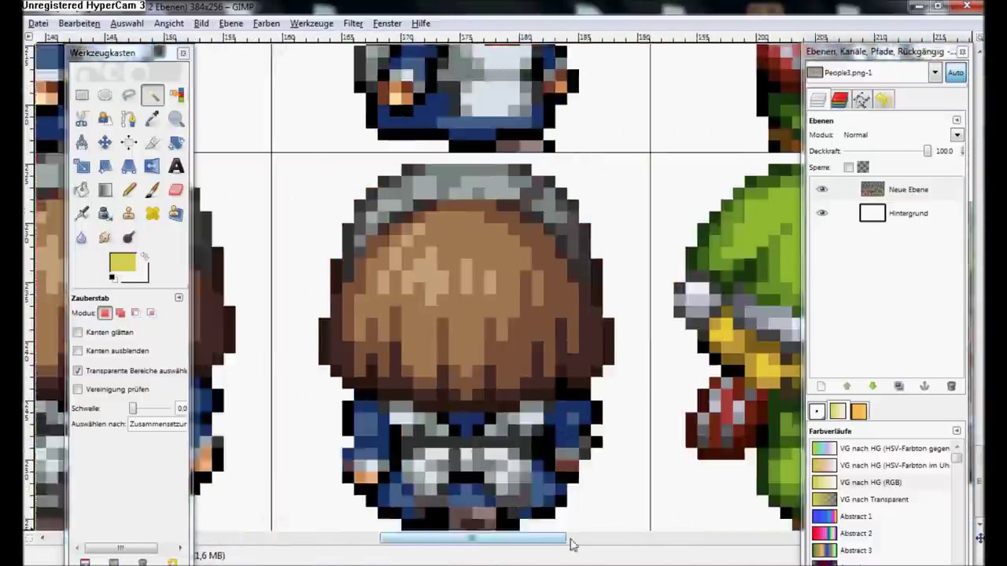
scroll(371, 207, "up", 3)
scroll(371, 207, "left", 3)
scroll(471, 123, "left", 3)
scroll(591, 331, "up", 3)
scroll(591, 332, "up", 5)
scroll(570, 252, "up", 5)
scroll(632, 229, "up", 3)
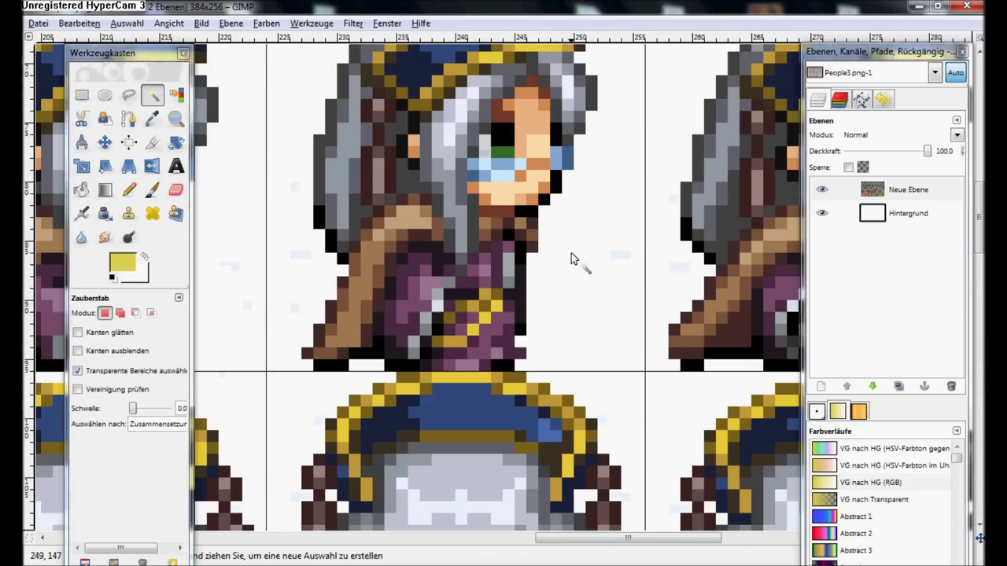
scroll(513, 280, "right", 2)
scroll(513, 280, "right", 5)
scroll(261, 330, "down", 5)
scroll(265, 387, "left", 5)
scroll(484, 310, "down", 3)
scroll(483, 311, "left", 5)
scroll(387, 245, "left", 5)
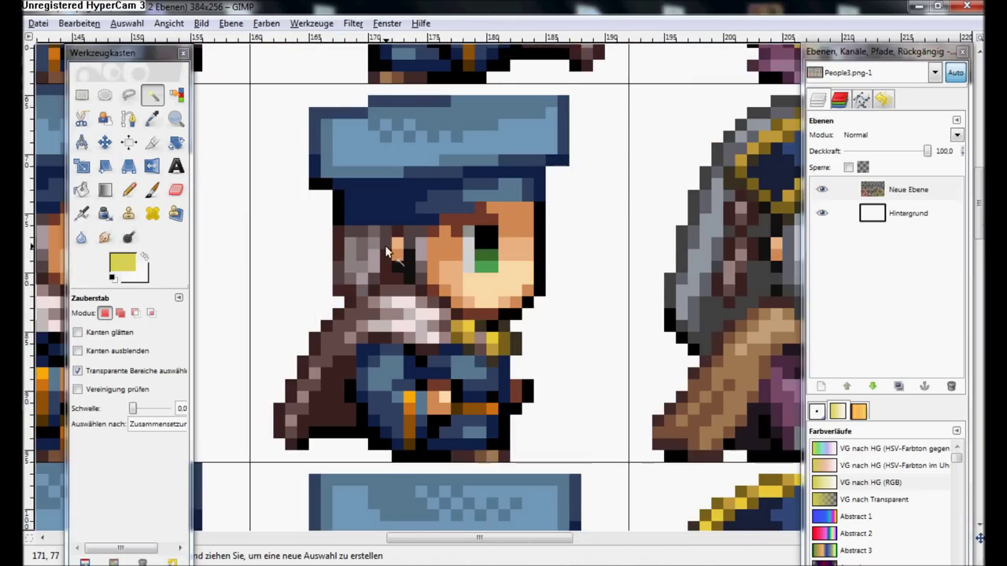
scroll(558, 224, "down", 5)
scroll(558, 225, "down", 3)
scroll(554, 224, "down", 3, "ctrl")
scroll(551, 223, "down", 2, "ctrl")
scroll(550, 224, "down", 1, "ctrl")
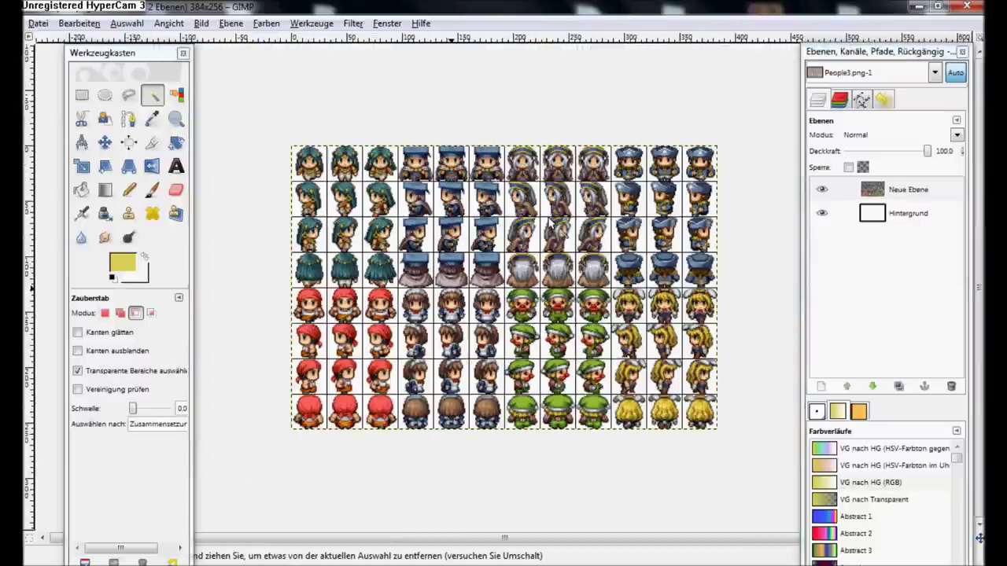
scroll(551, 225, "down", 1, "ctrl")
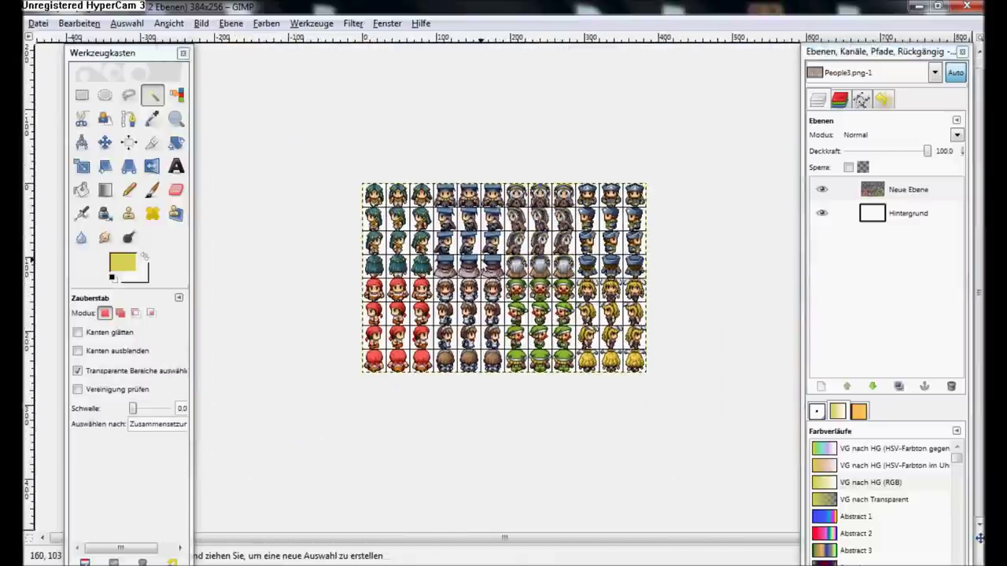
scroll(472, 270, "up", 1, "ctrl")
scroll(488, 283, "down", 1, "ctrl")
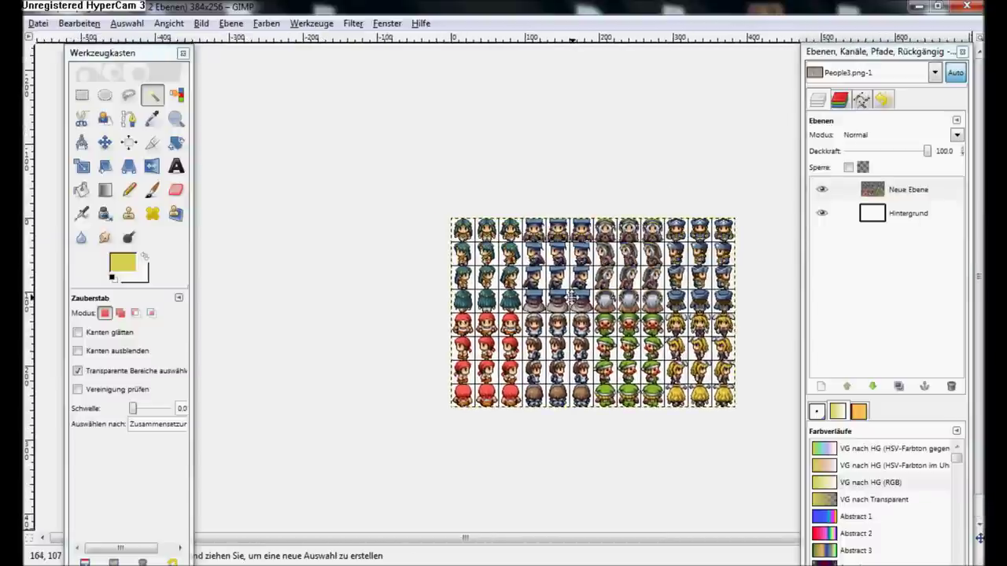
scroll(464, 331, "up", 3, "ctrl")
scroll(458, 329, "up", 1, "ctrl")
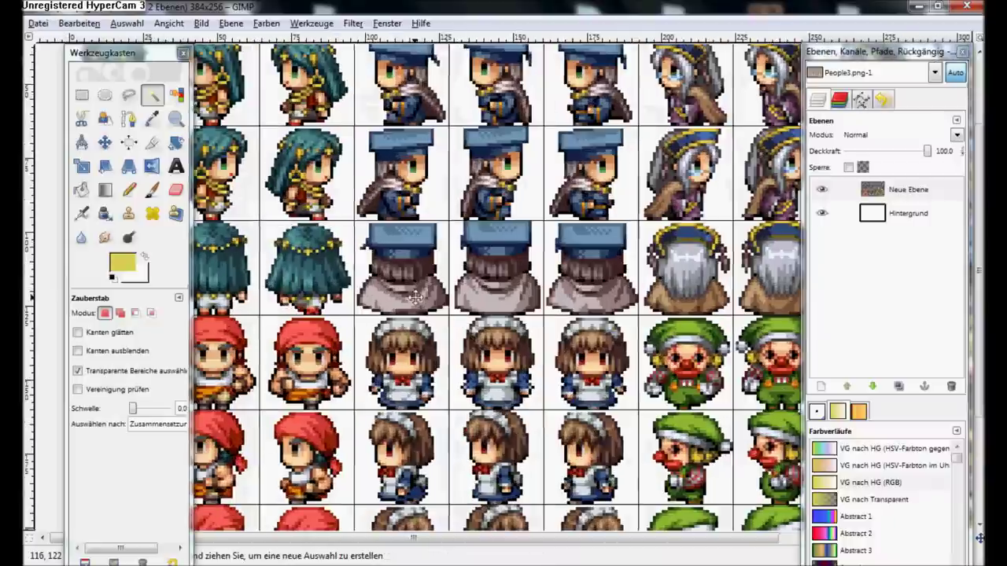
scroll(472, 236, "down", 3, "ctrl")
scroll(472, 221, "up", 3, "ctrl")
scroll(476, 206, "up", 3, "ctrl")
scroll(476, 206, "up", 1, "ctrl")
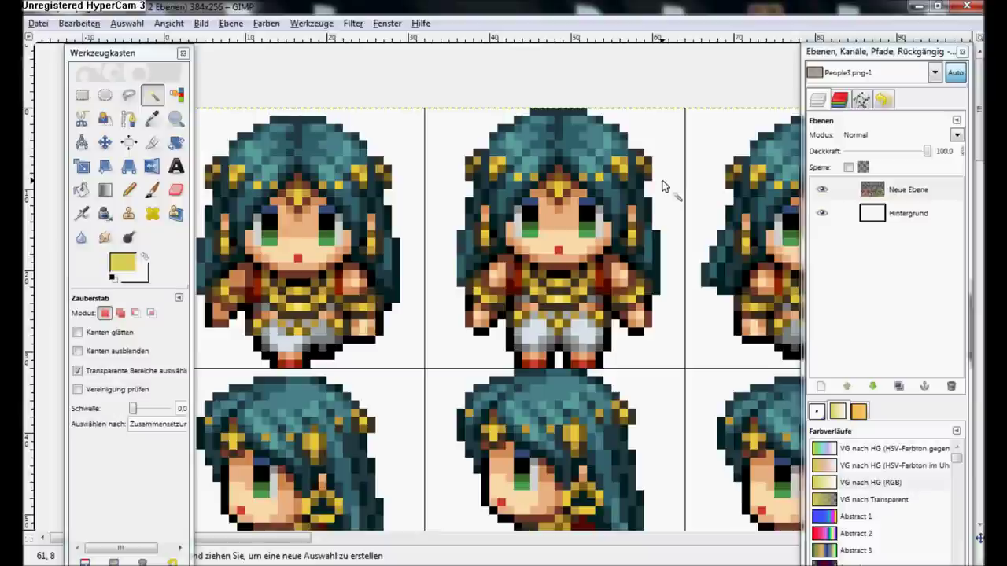
Centre the view on the front-facing teal-haired girl sprite and select the Pencil tool
mouse_move(560, 136)
left_mouse_down()
mouse_move(627, 130)
mouse_move(636, 74)
mouse_move(611, 85)
mouse_move(631, 53)
mouse_move(603, 128)
mouse_move(597, 79)
left_mouse_up()
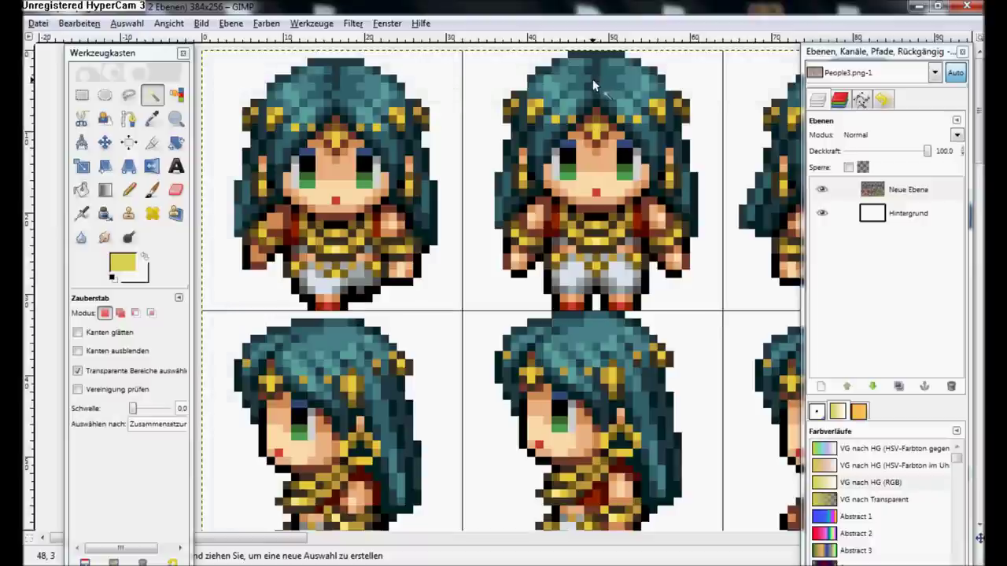
left_click_drag(592, 78, 598, 122)
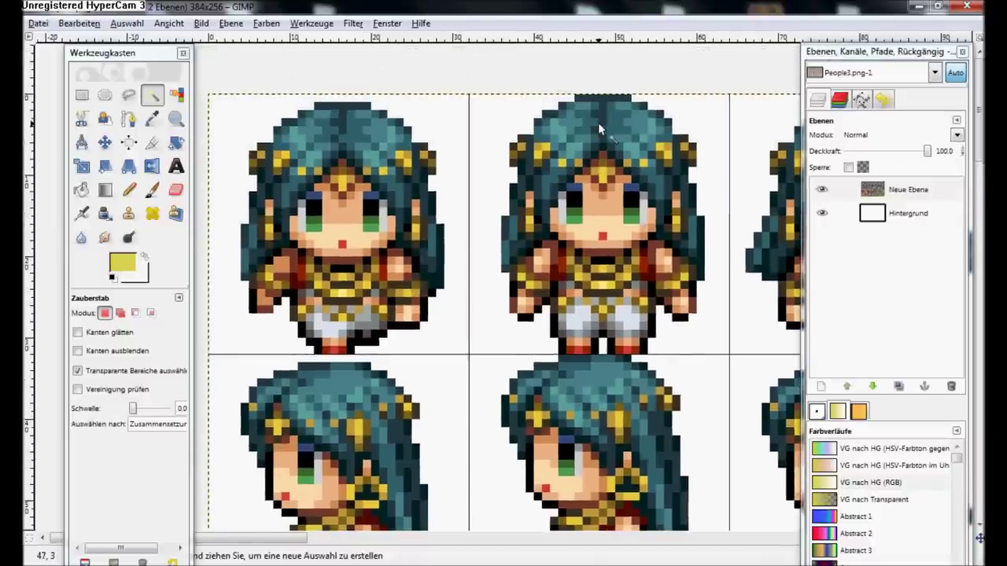
mouse_move(612, 130)
left_mouse_down()
mouse_move(475, 143)
mouse_move(501, 143)
left_mouse_up()
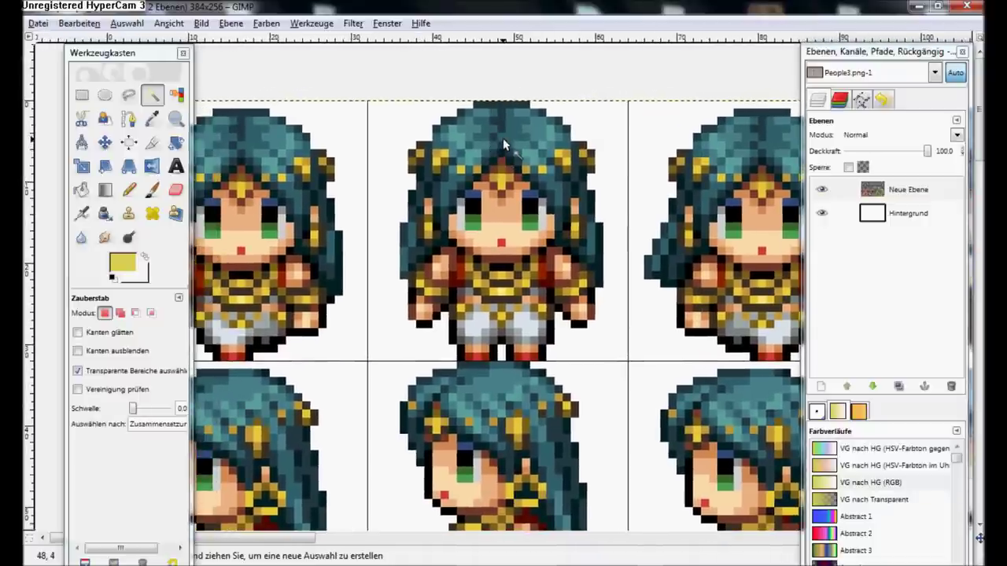
left_click_drag(503, 144, 495, 137)
left_click(129, 190)
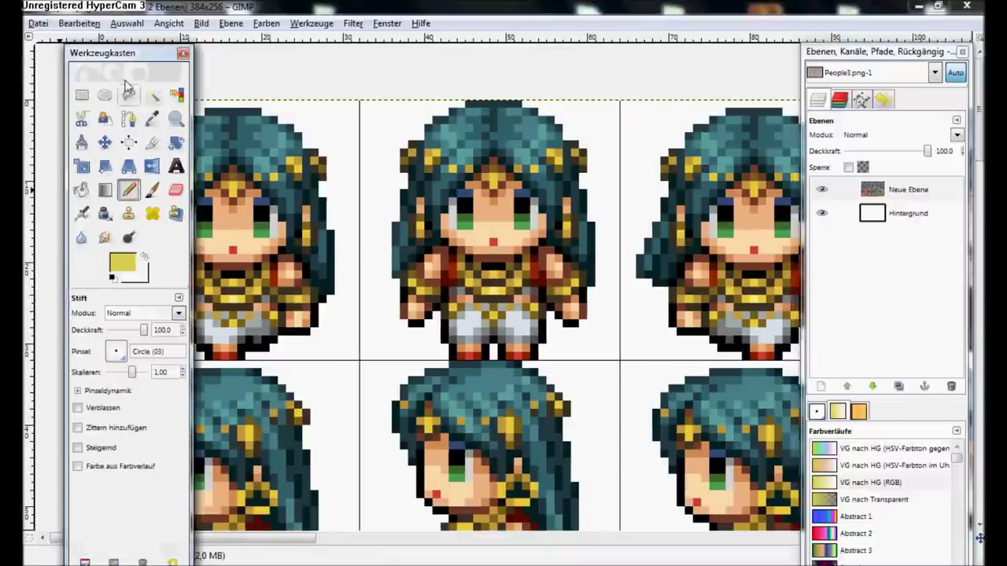
left_click_drag(137, 60, 107, 63)
left_click_drag(453, 119, 538, 148)
left_click(85, 352)
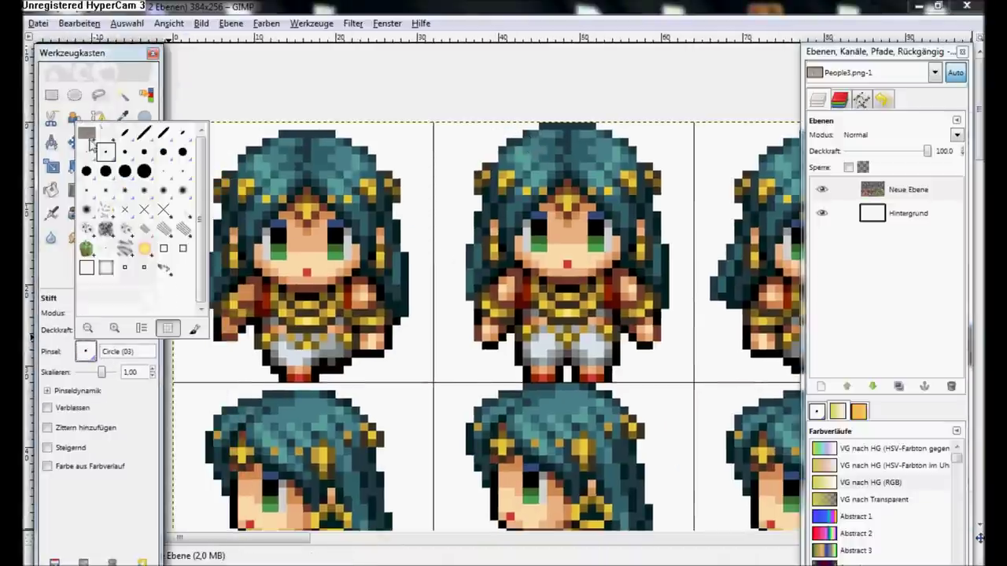
left_click(88, 149)
mouse_move(531, 190)
left_mouse_down()
mouse_move(515, 197)
mouse_move(486, 181)
left_mouse_up()
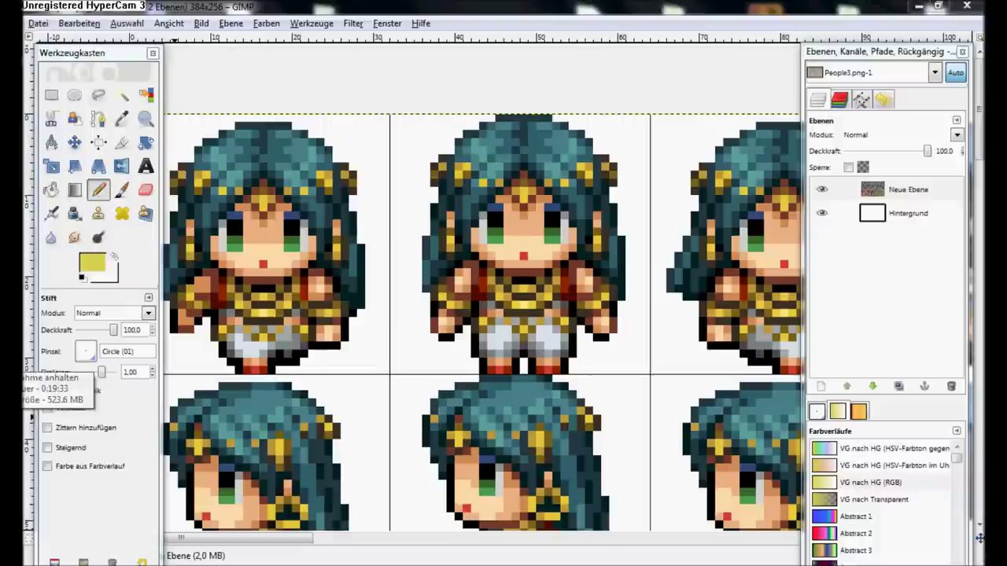
scroll(400, 244, "left", 2)
scroll(475, 353, "down", 8)
scroll(477, 359, "up", 6)
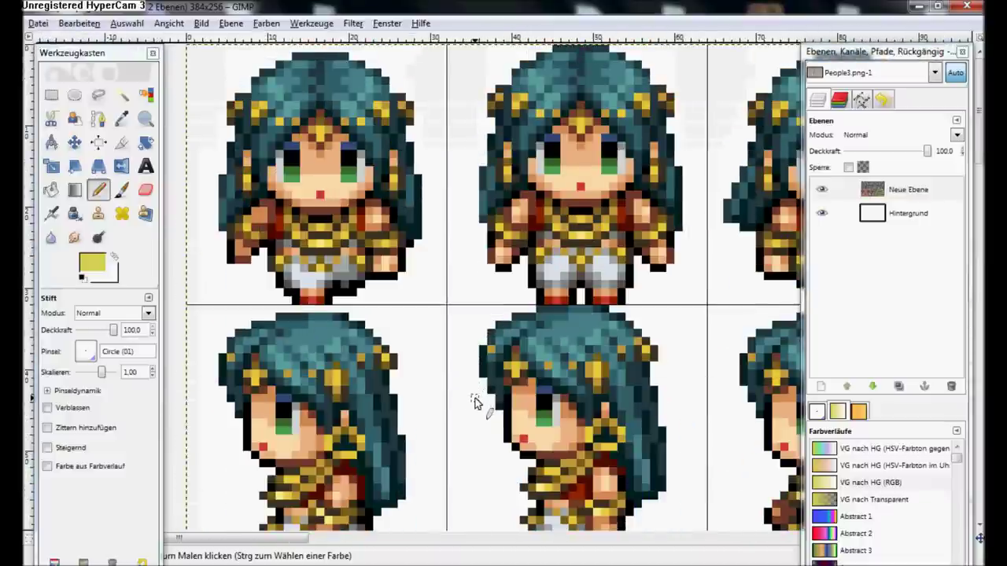
scroll(472, 378, "up", 2)
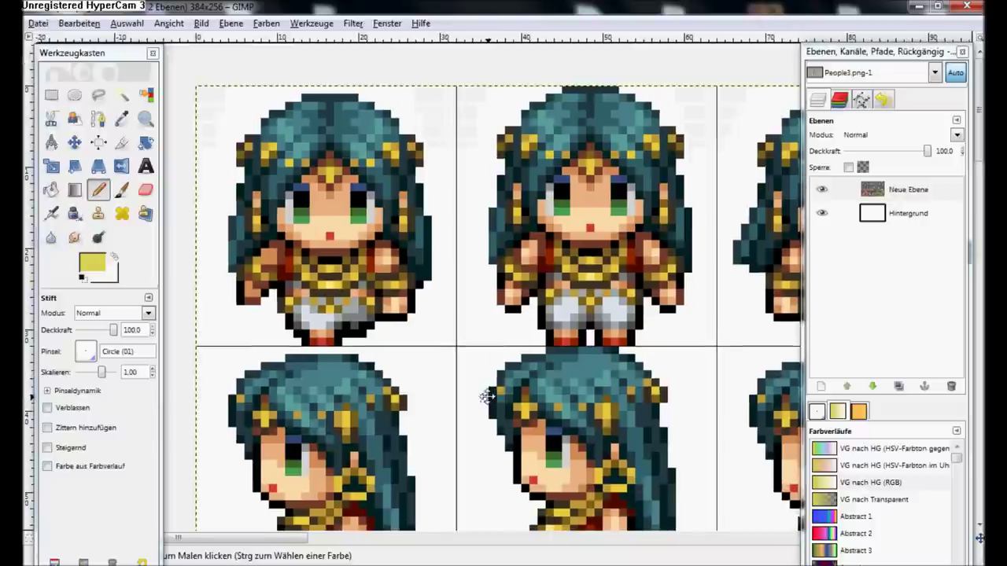
scroll(460, 352, "right", 1)
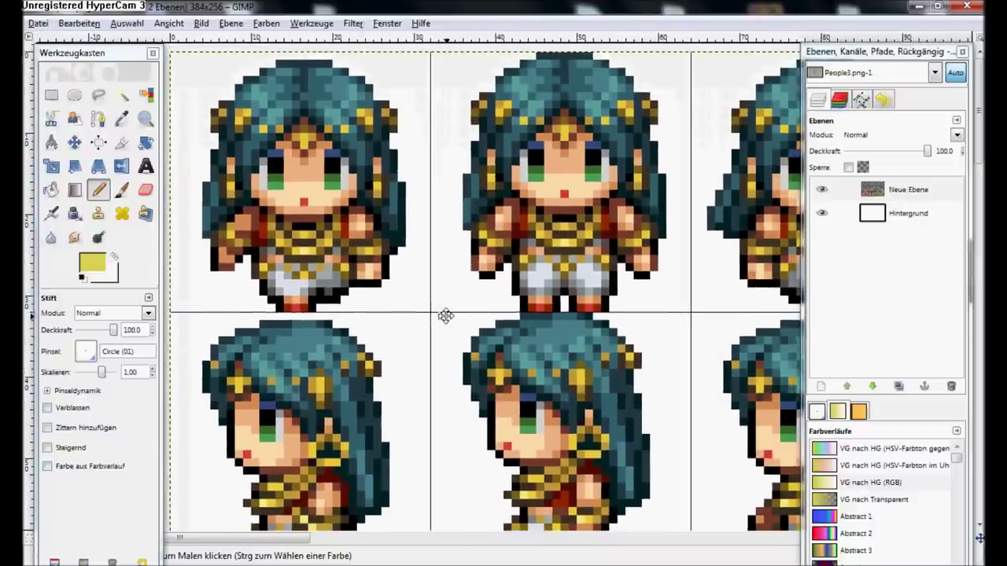
scroll(450, 323, "down", 5)
scroll(454, 331, "down", 5)
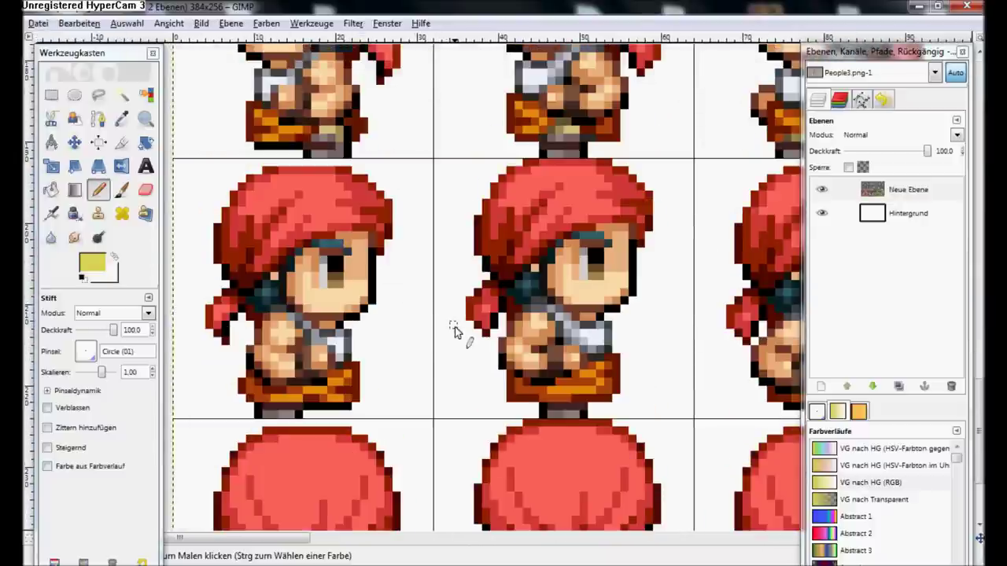
scroll(454, 332, "down", 3)
scroll(454, 331, "up", 4)
scroll(454, 331, "down", 4)
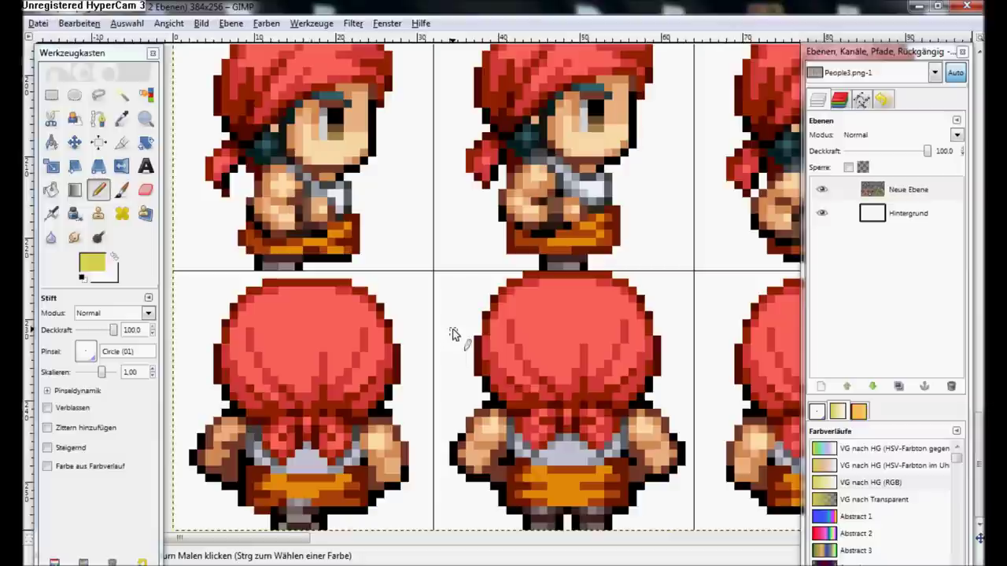
scroll(450, 333, "down", 5)
scroll(445, 349, "up", 1)
scroll(445, 349, "up", 1)
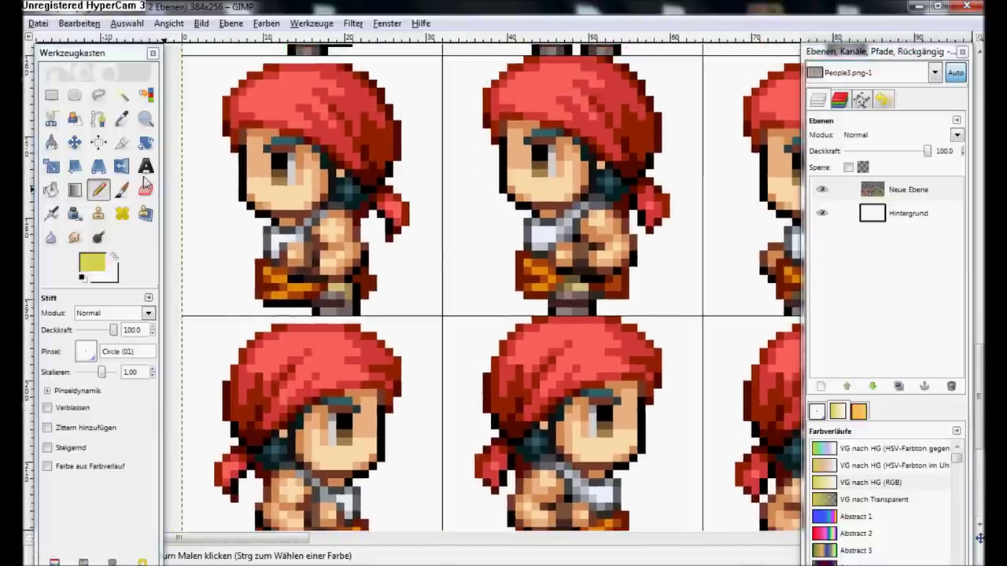
scroll(456, 304, "up", 3)
scroll(512, 244, "up", 2)
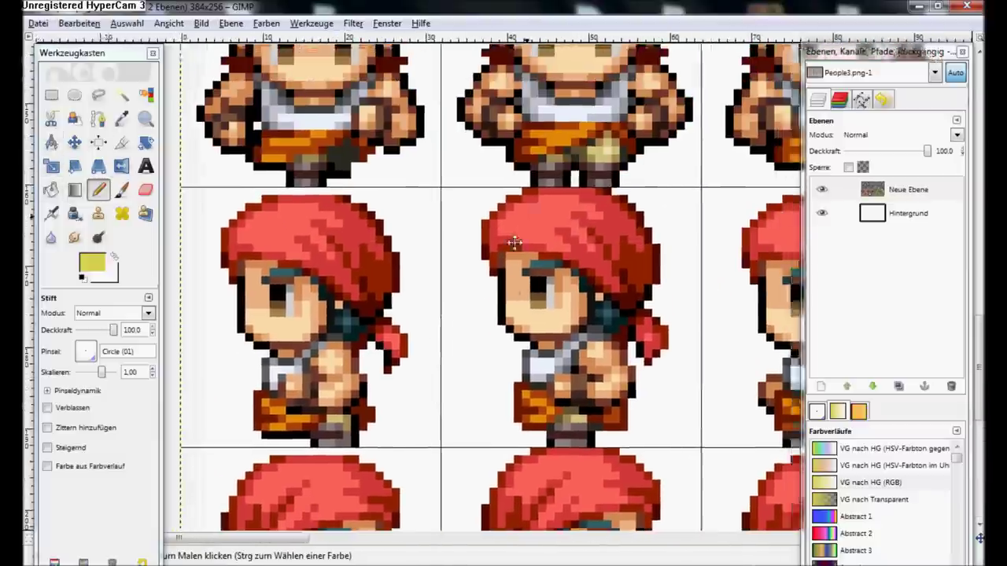
scroll(472, 365, "right", 1)
scroll(479, 339, "up", 3)
scroll(477, 338, "down", 7)
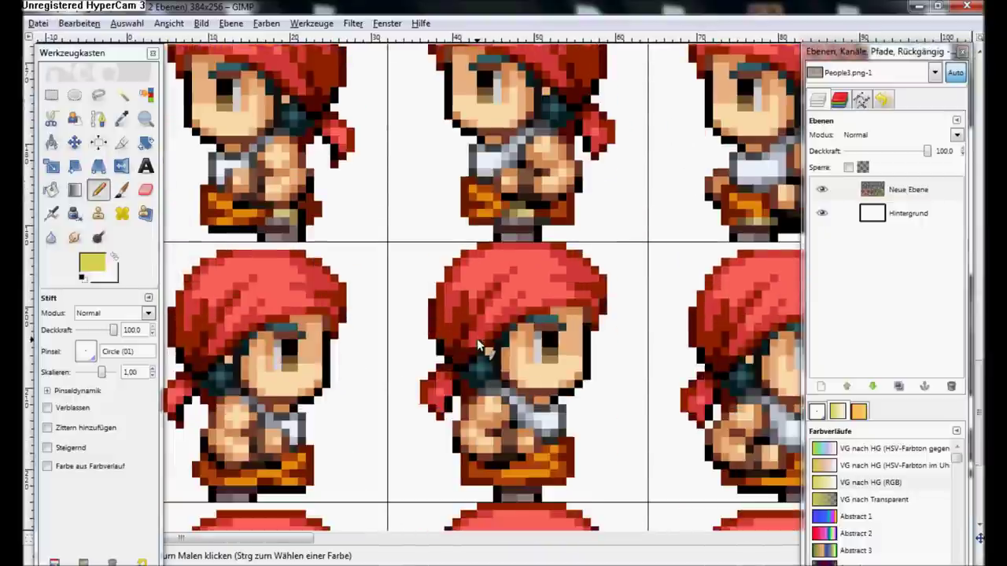
scroll(476, 344, "down", 3)
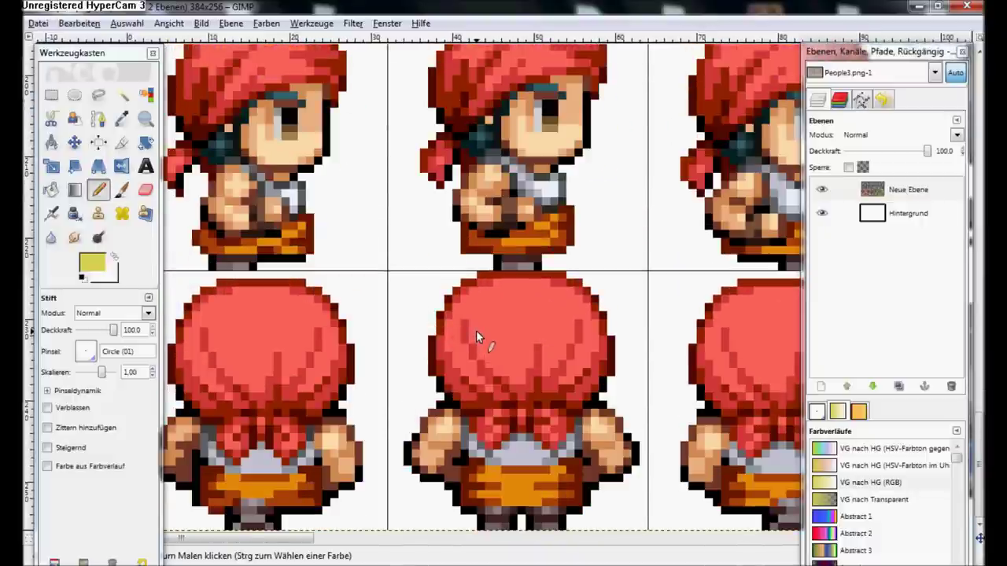
mouse_move(476, 331)
left_mouse_down()
mouse_move(354, 360)
mouse_move(221, 355)
mouse_move(480, 349)
mouse_move(431, 361)
left_mouse_up()
left_click_drag(451, 363, 425, 360)
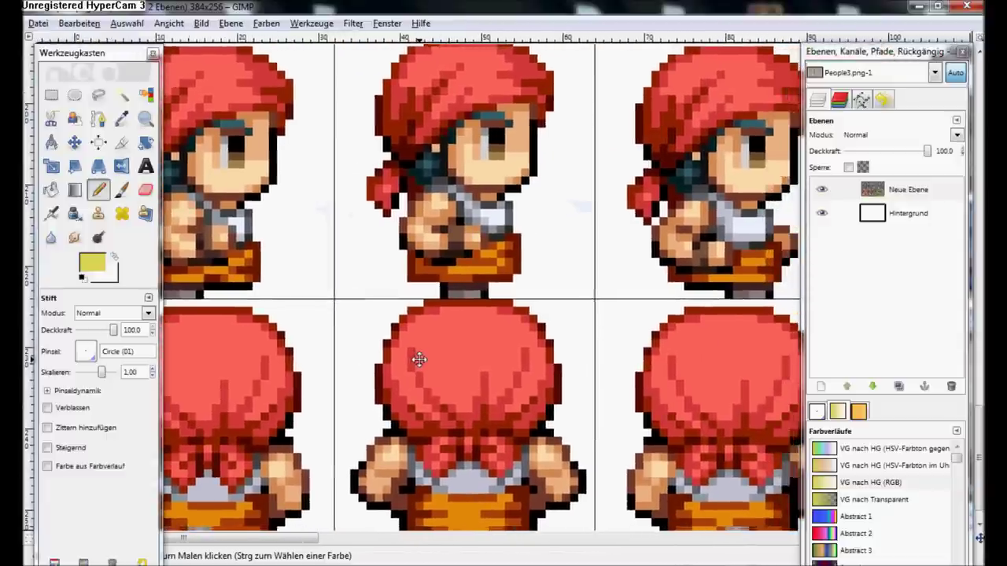
left_click_drag(408, 279, 391, 283)
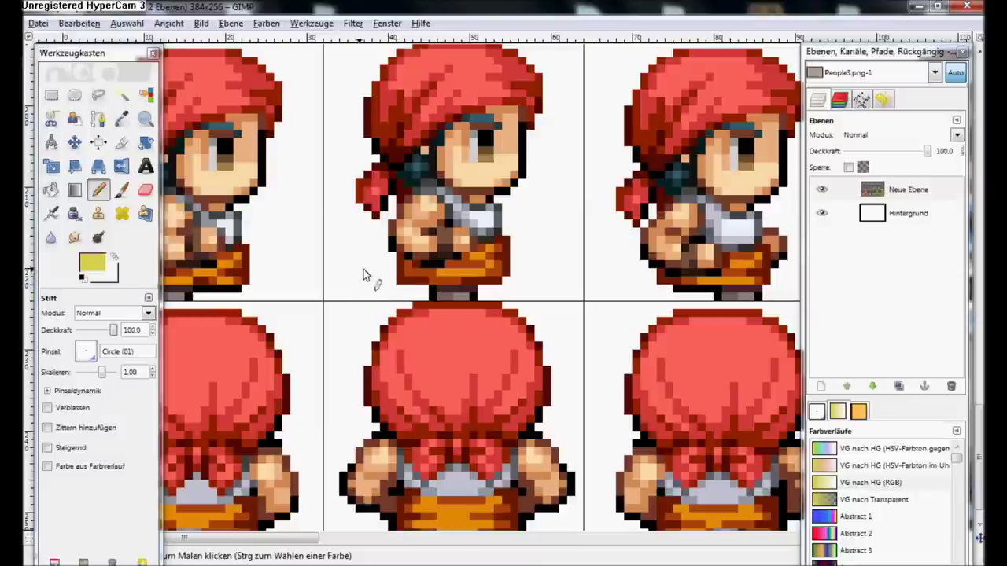
left_click_drag(372, 277, 381, 282)
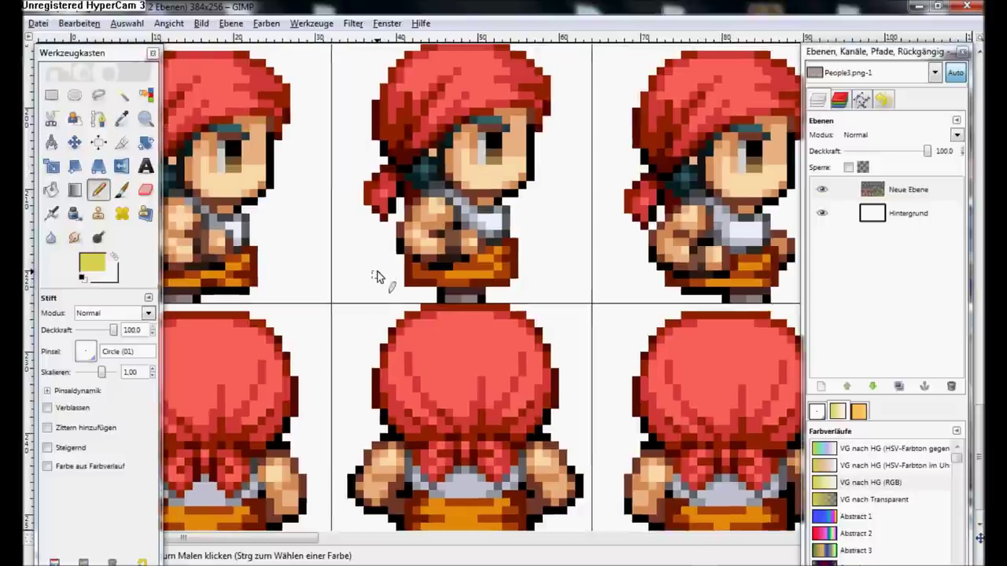
mouse_move(382, 276)
left_mouse_down()
mouse_move(391, 297)
mouse_move(434, 282)
left_mouse_up()
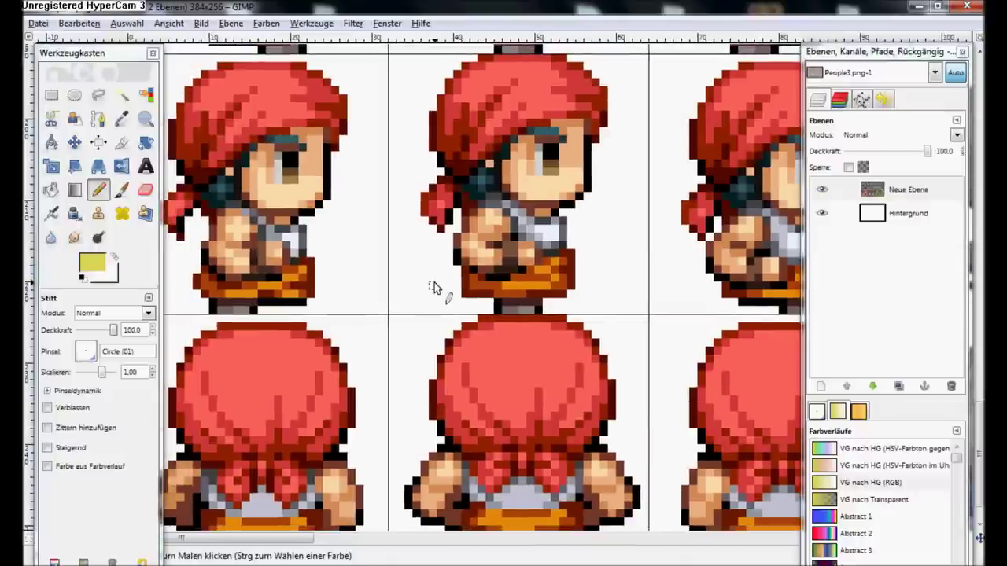
scroll(465, 339, "down", 3)
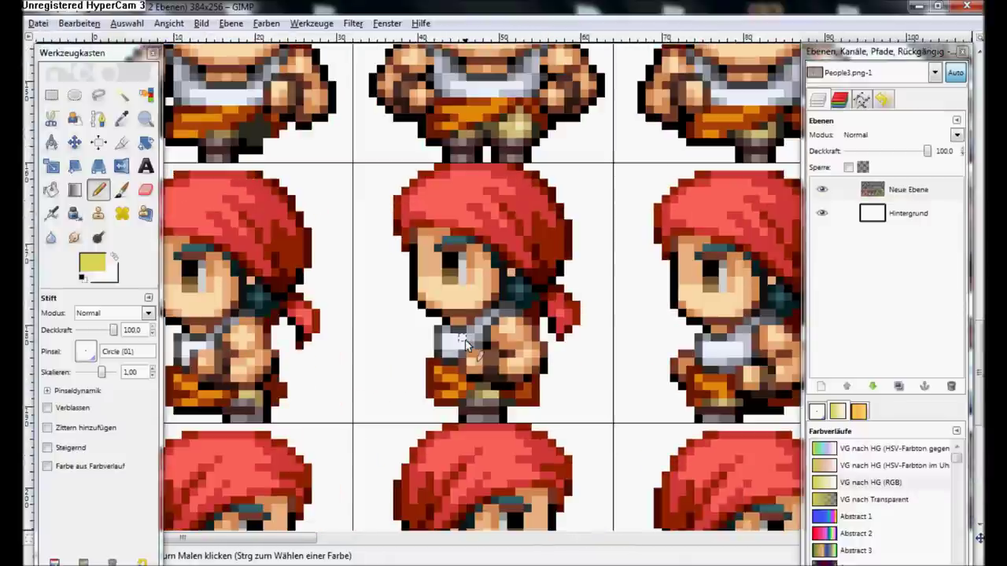
scroll(464, 338, "down", 3)
left_click_drag(464, 337, 466, 286)
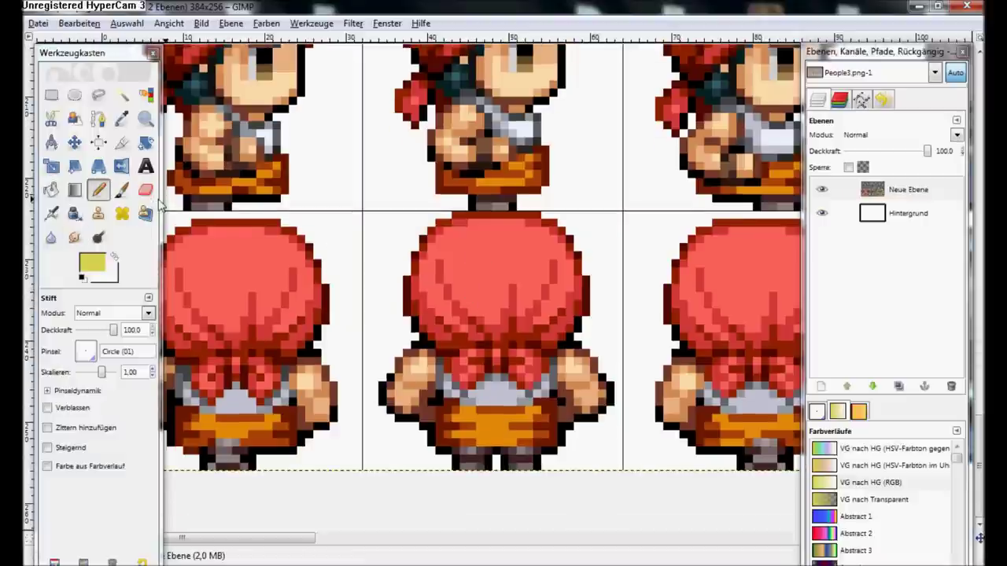
scroll(407, 350, "up", 3)
Zoom in close on the front-facing green-capped clown sprite and choose Rectangle Select
scroll(406, 350, "up", 3)
scroll(407, 351, "down", 4, "ctrl")
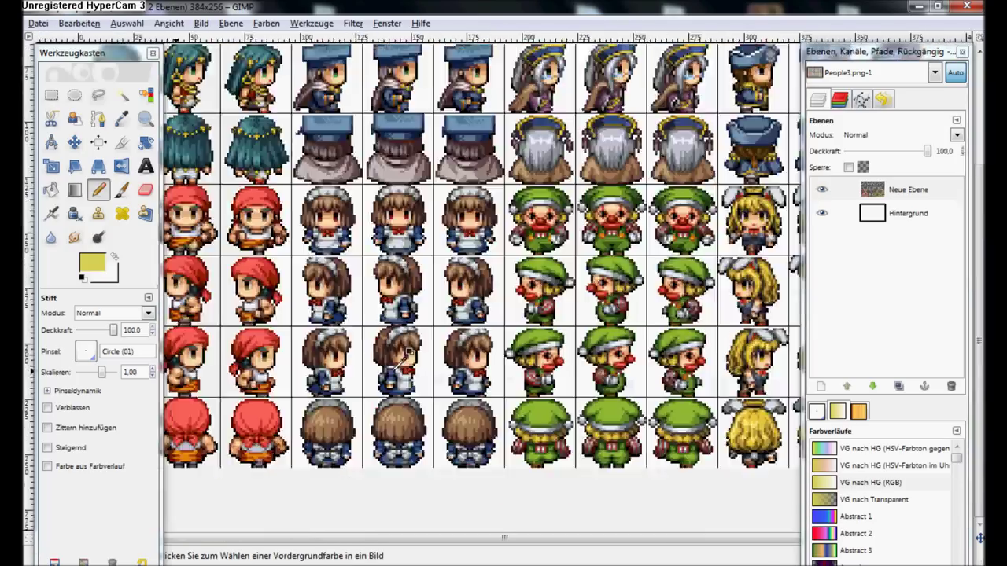
scroll(407, 350, "down", 2, "ctrl")
scroll(409, 351, "up", 2, "ctrl")
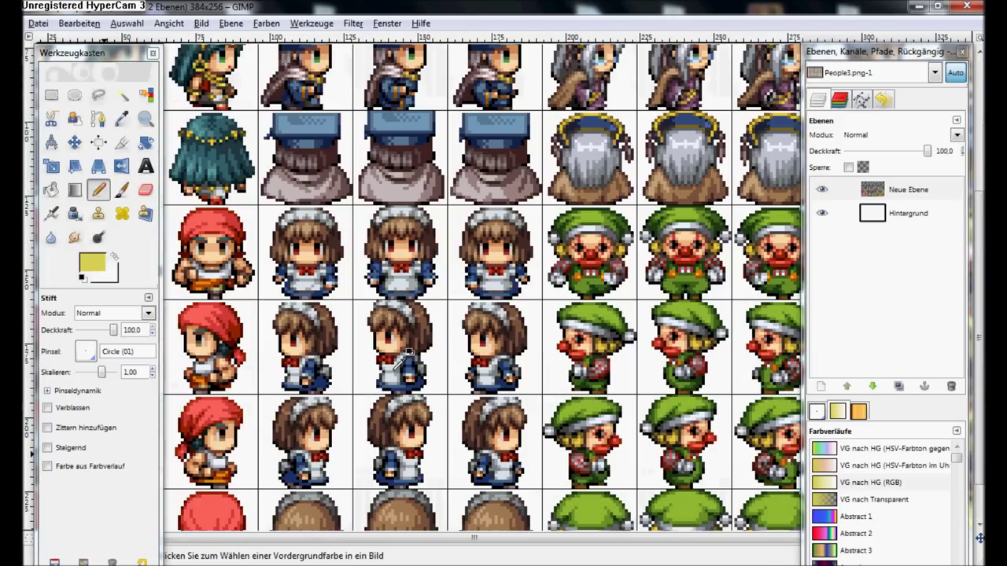
scroll(406, 355, "down", 1, "ctrl")
scroll(378, 346, "up", 2)
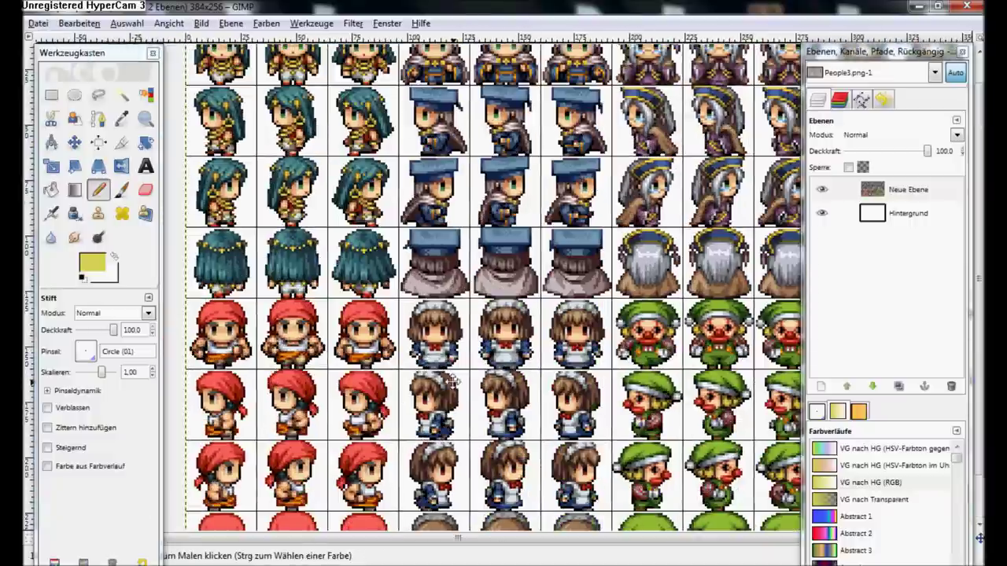
scroll(346, 334, "up", 2)
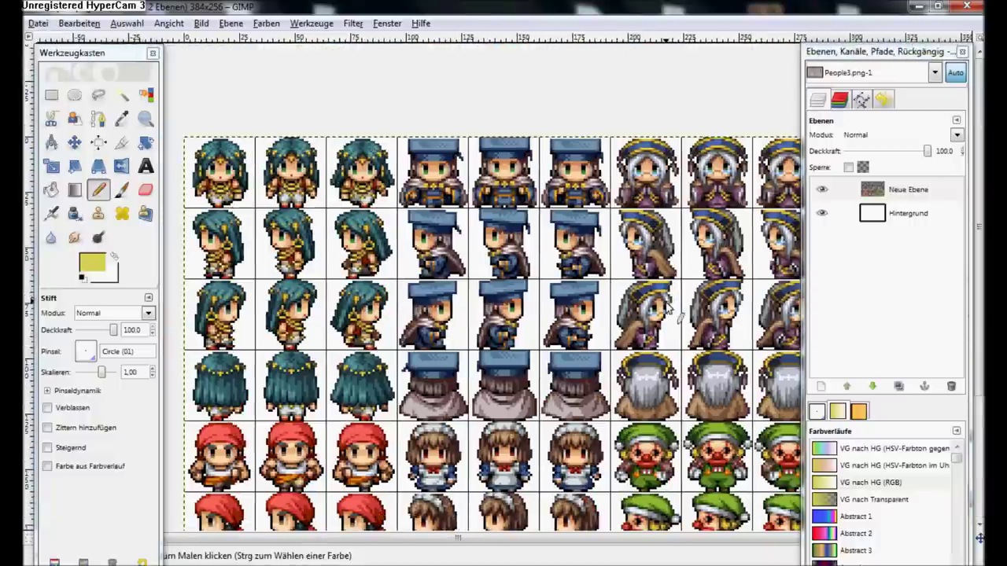
scroll(629, 299, "down", 2)
scroll(598, 283, "right", 2)
scroll(588, 278, "down", 1)
scroll(562, 352, "right", 1)
scroll(488, 347, "right", 1)
scroll(503, 362, "down", 1)
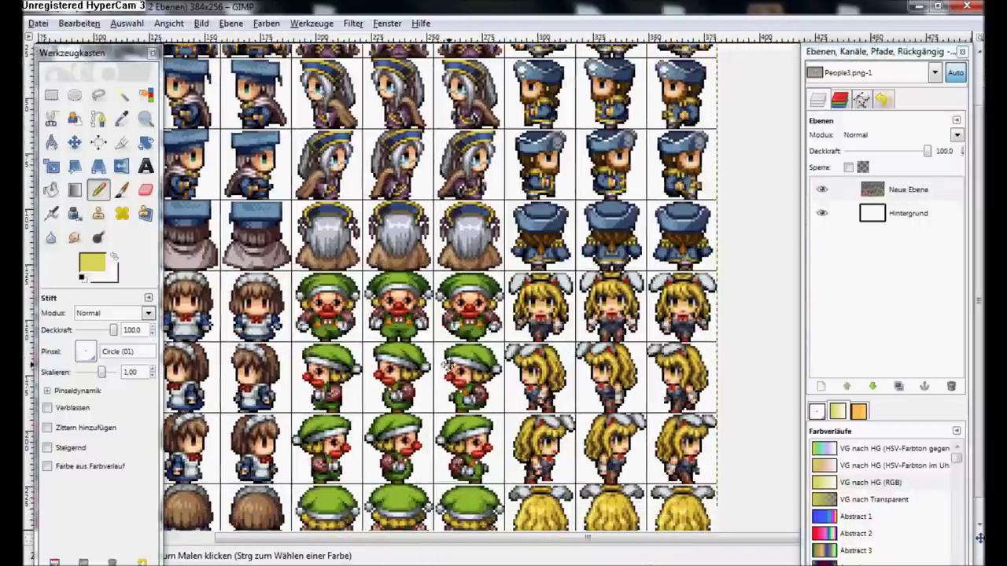
scroll(519, 387, "right", 1)
scroll(519, 394, "up", 1)
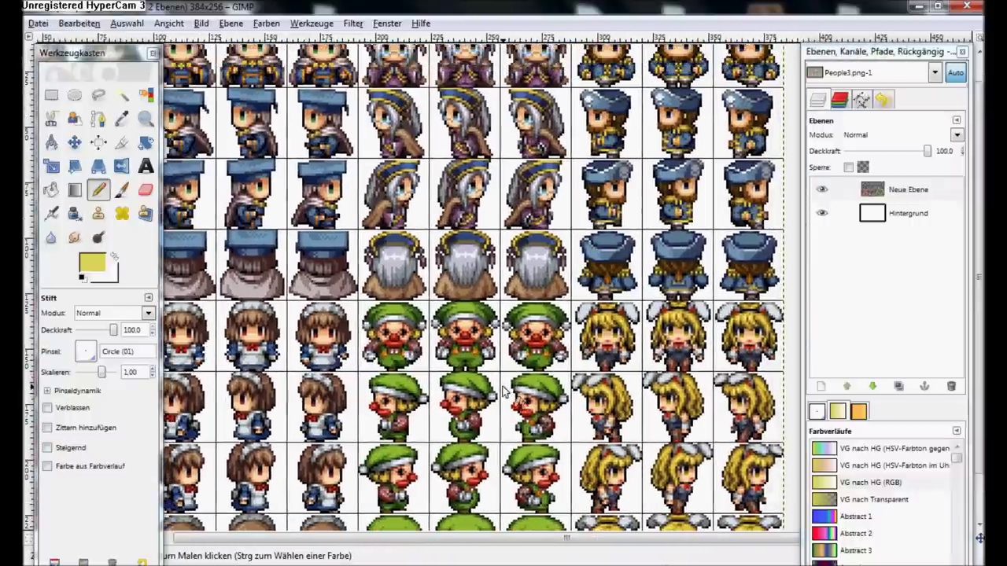
scroll(465, 369, "up", 2)
scroll(462, 352, "up", 2)
scroll(442, 384, "up", 1)
scroll(431, 383, "down", 1)
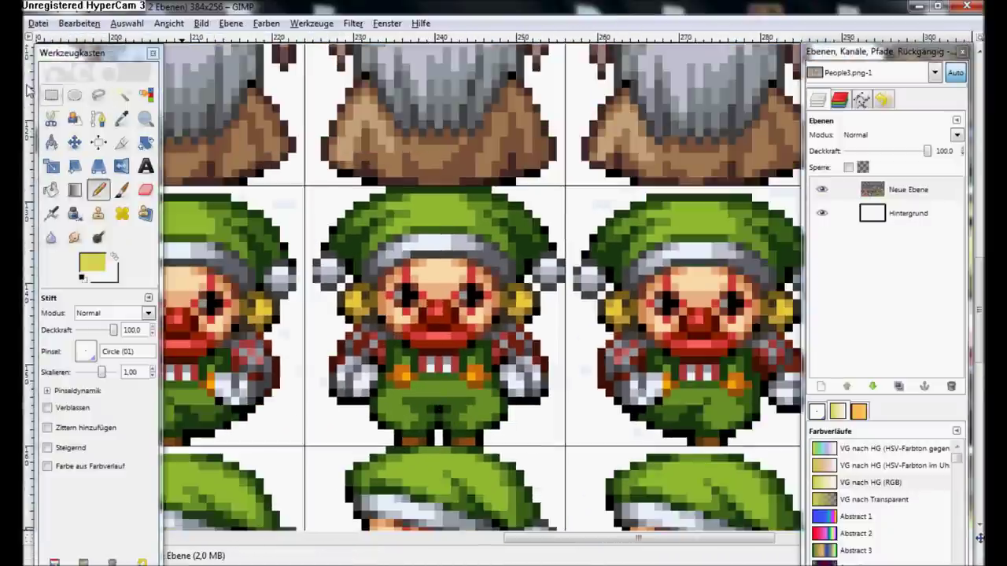
left_click(51, 95)
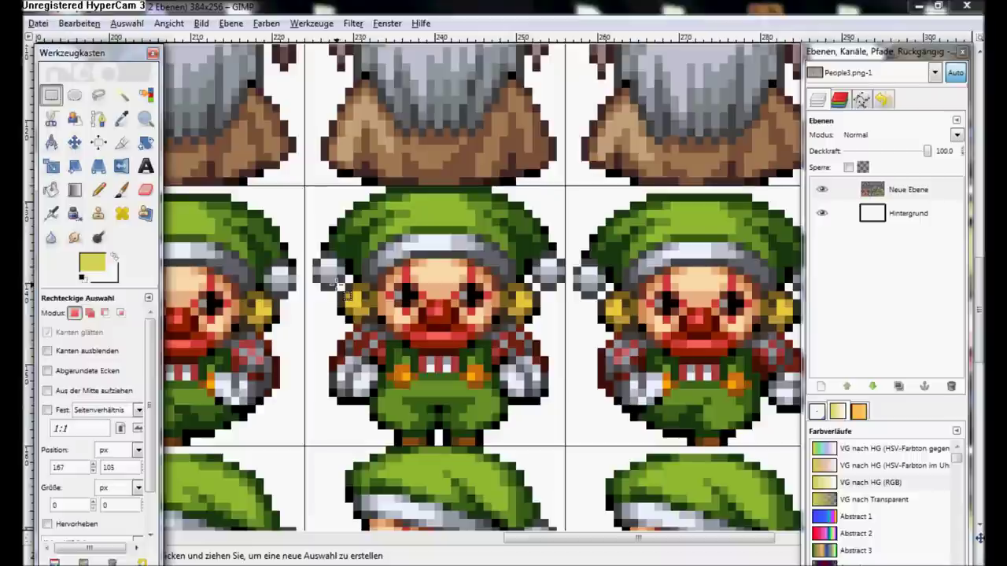
Select and delete the clown's face and body to white, then erase the leftover left mark
left_click_drag(339, 284, 535, 445)
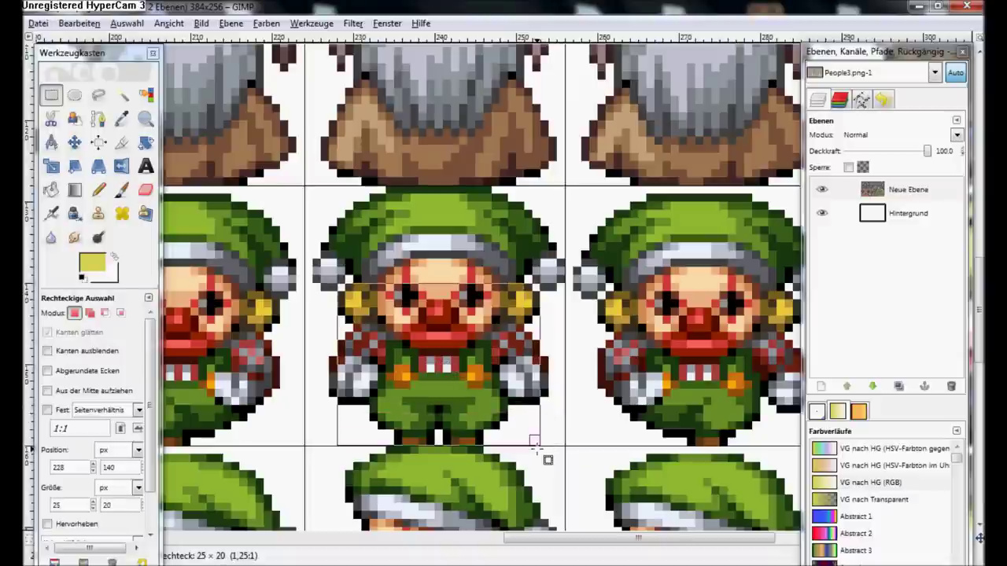
left_click_drag(540, 448, 541, 449)
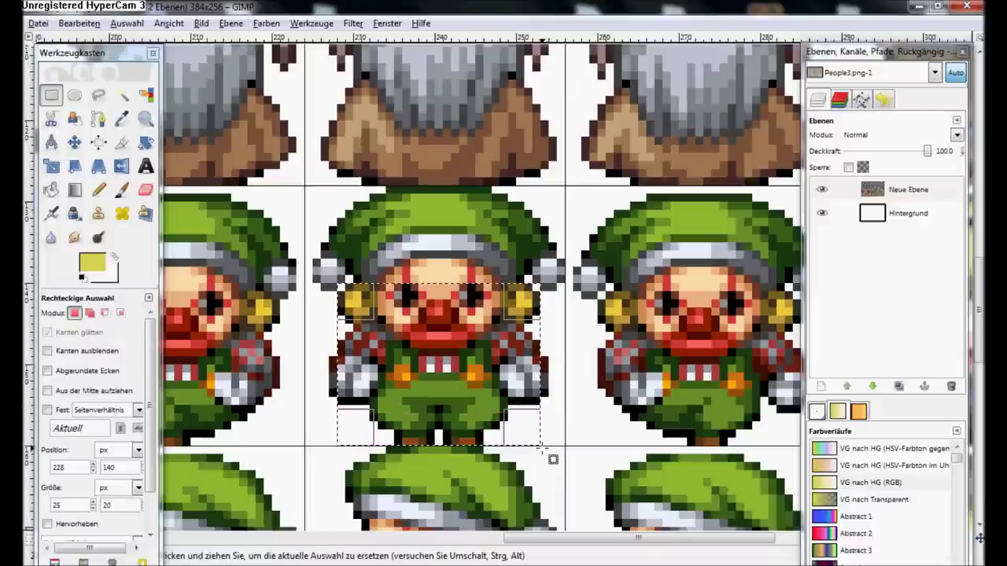
key("Delete")
key("ctrl+shift+a")
key("shift+e")
left_click_drag(332, 362, 332, 395)
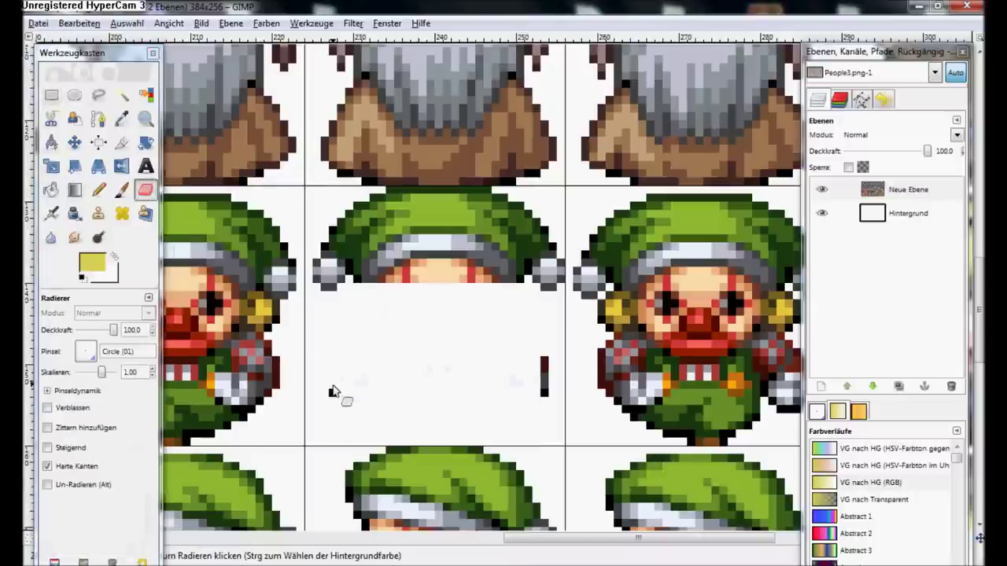
Erase the leftover clown pixels beneath the green cap, undoing one mistaken stroke
left_click_drag(545, 405, 544, 356)
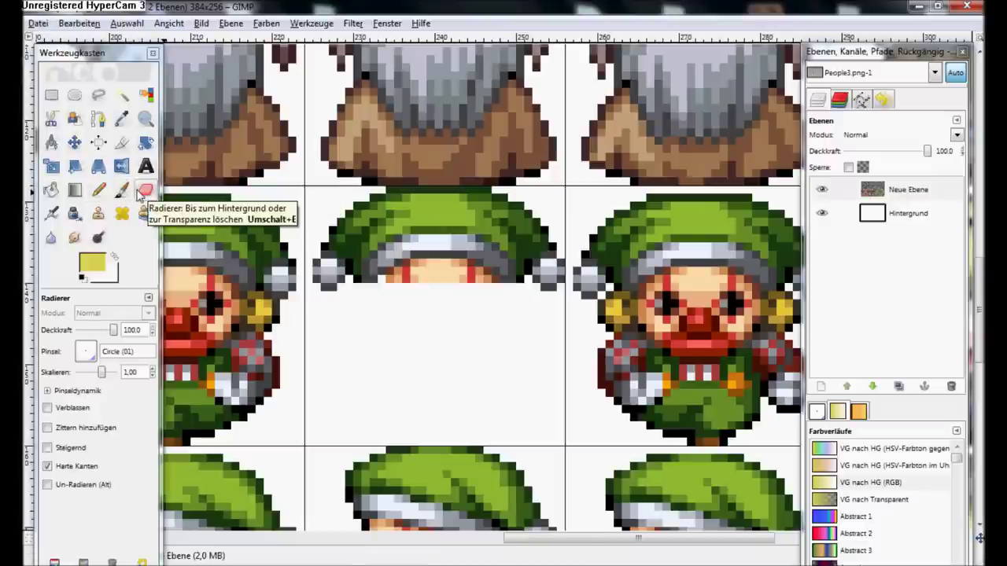
key("shift")
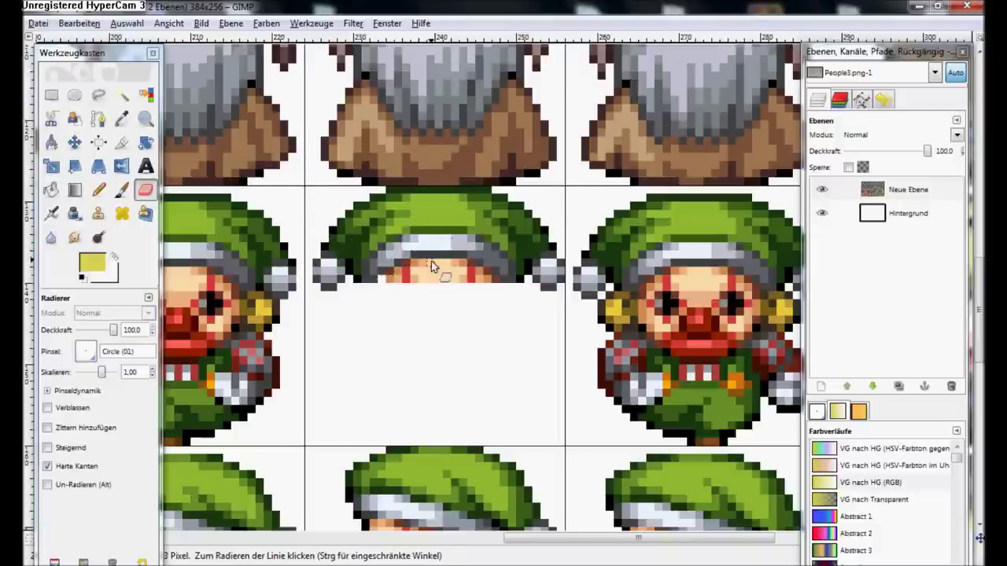
left_click(495, 281, "shift")
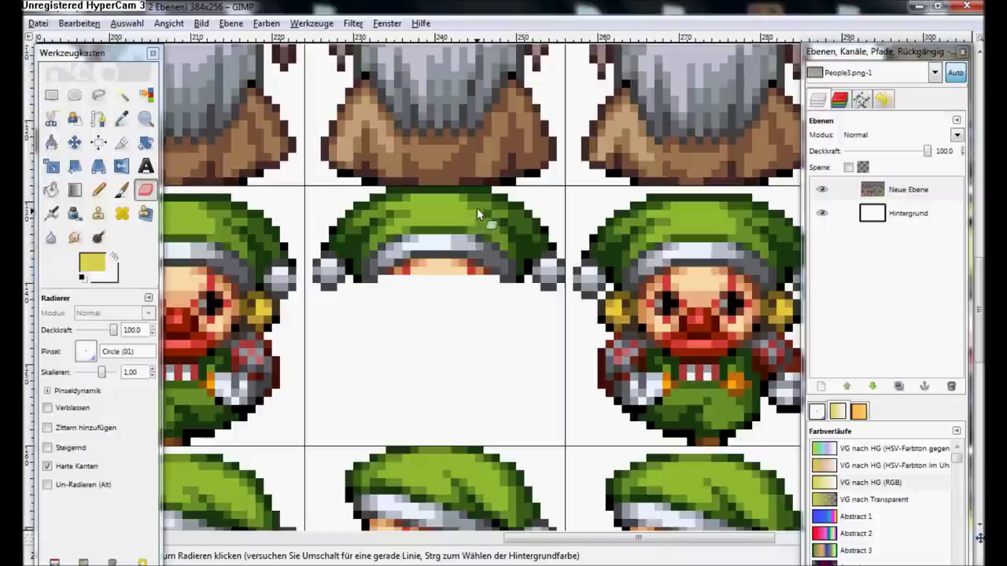
left_click_drag(469, 147, 469, 171)
mouse_move(474, 224)
left_mouse_down()
mouse_move(543, 295)
mouse_move(625, 293)
mouse_move(709, 248)
left_mouse_up()
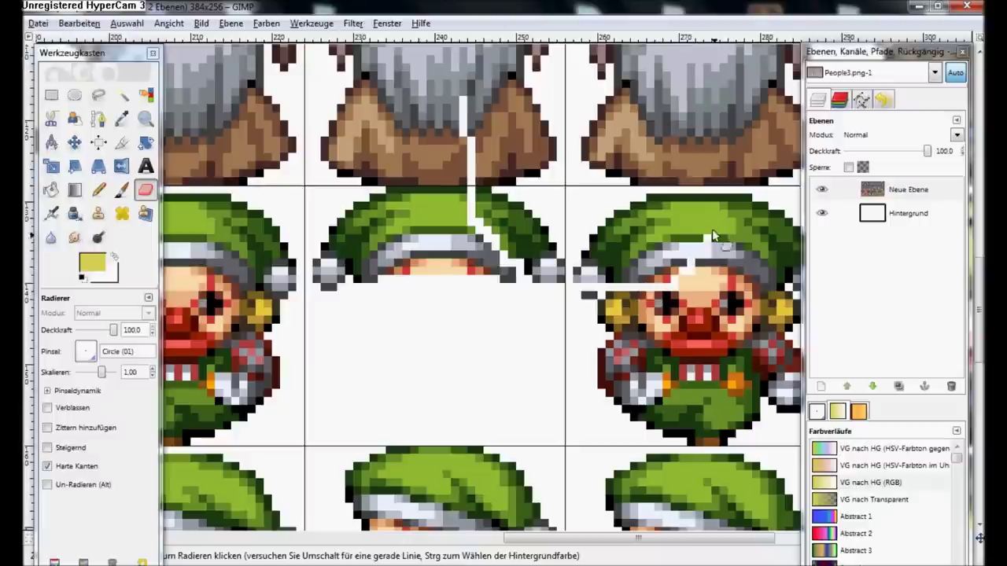
key("ctrl+z")
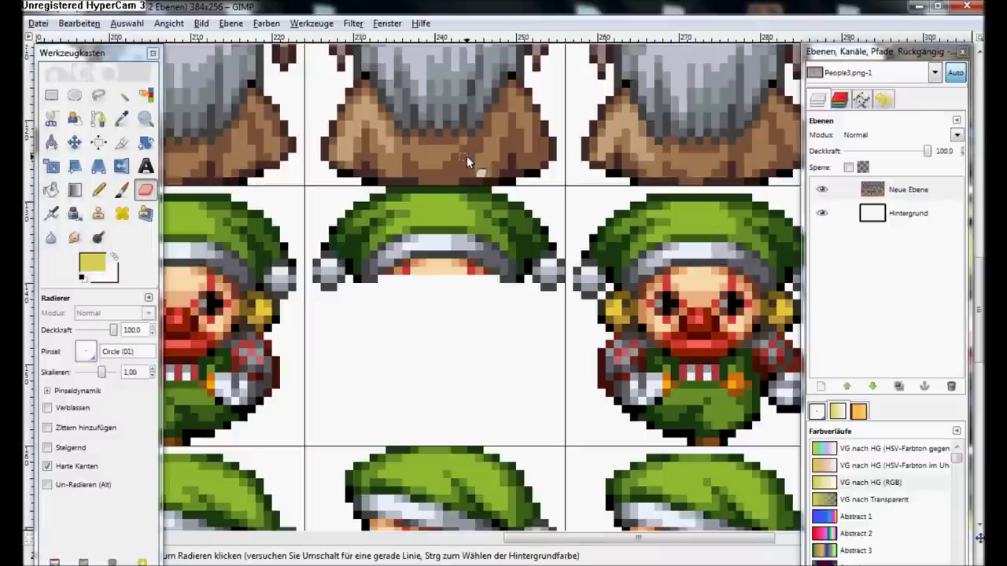
left_click_drag(466, 156, 474, 159)
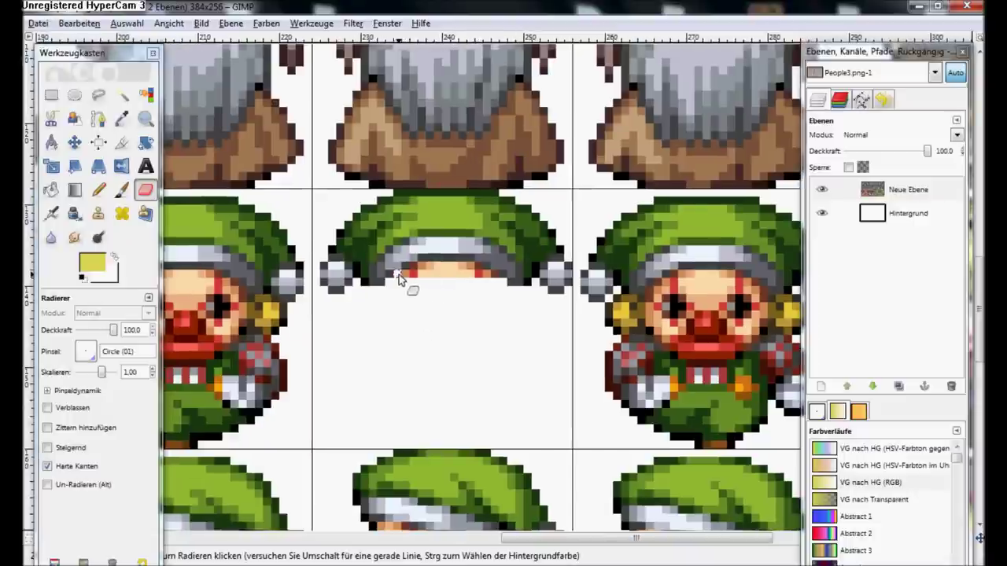
left_click(478, 269)
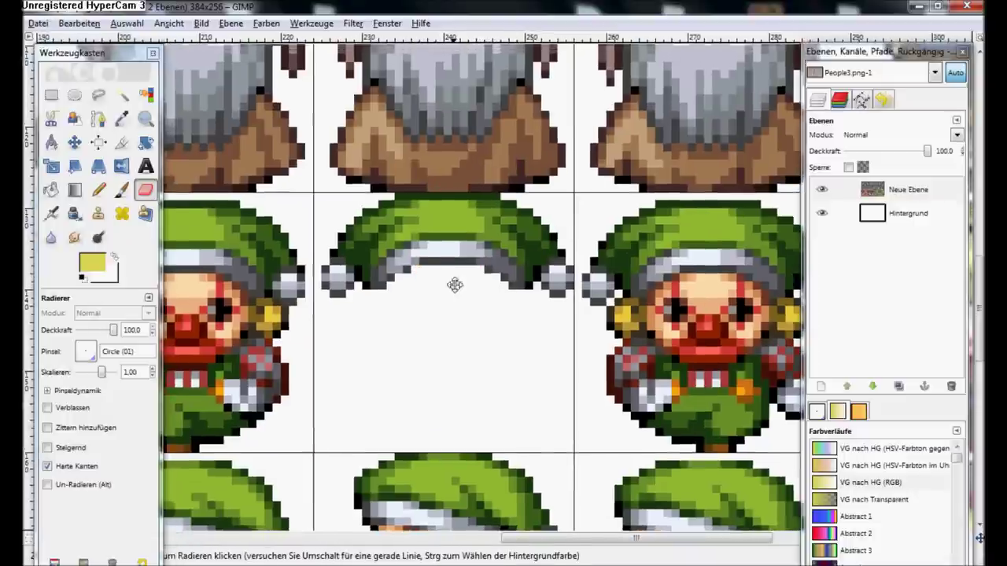
Switch back to Rectangle Select and scroll toward the maid sprites
scroll(452, 286, "up", 1)
left_click(51, 94)
scroll(678, 182, "left", 10)
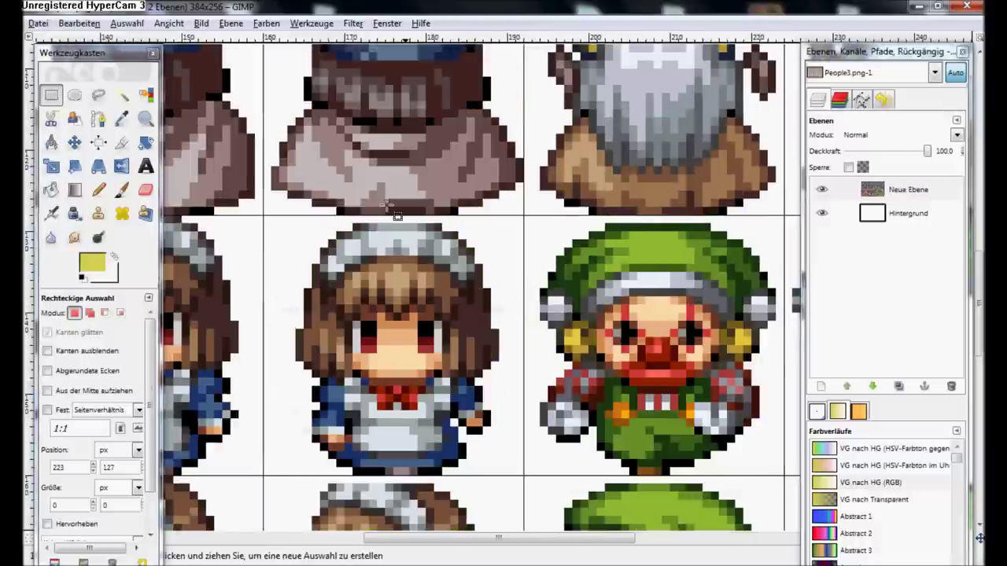
Select the loose green cap in its cell and copy it
scroll(674, 180, "right", 3)
scroll(558, 188, "right", 2)
scroll(307, 218, "right", 3)
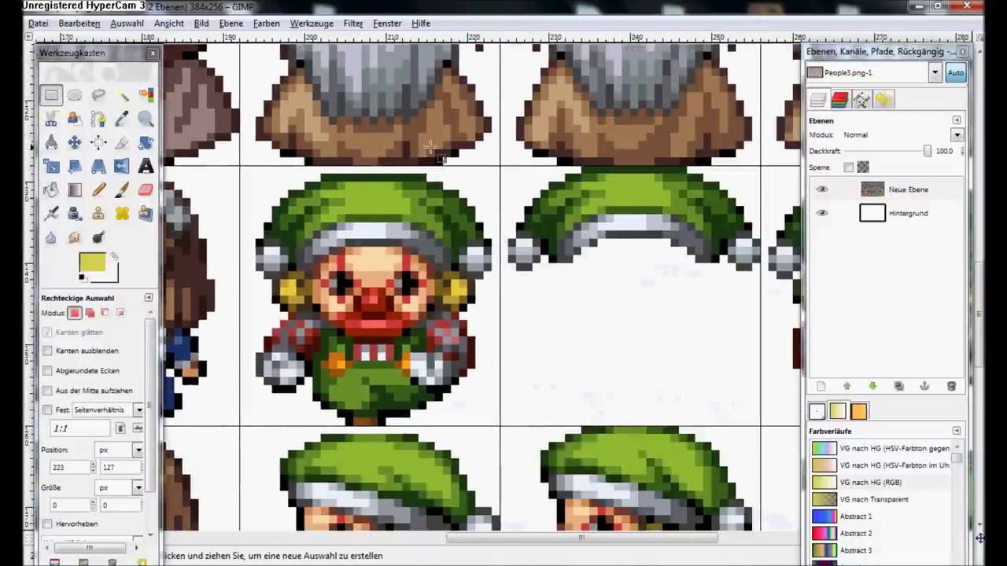
scroll(370, 197, "right", 2)
left_click_drag(364, 181, 623, 318)
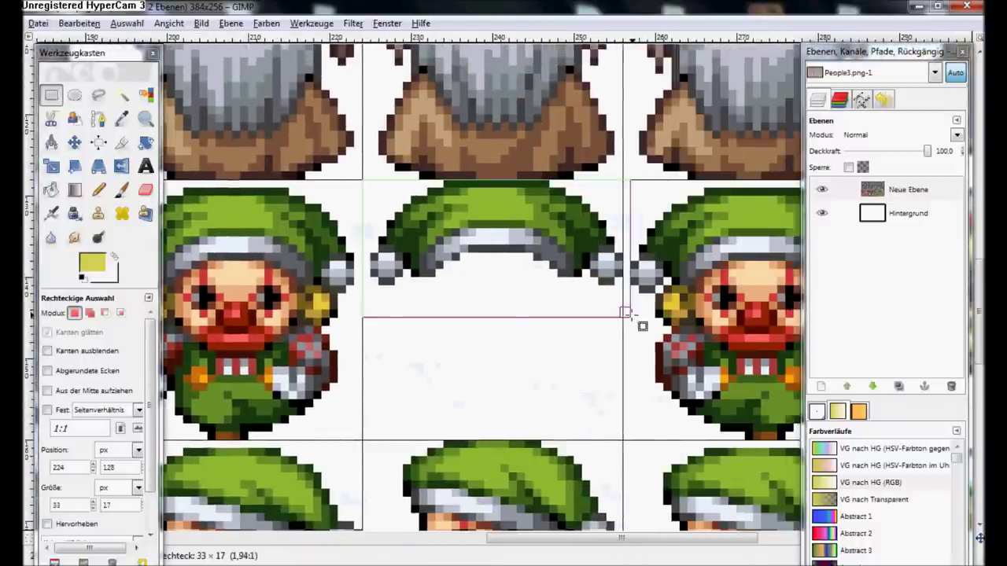
scroll(542, 371, "right", 1)
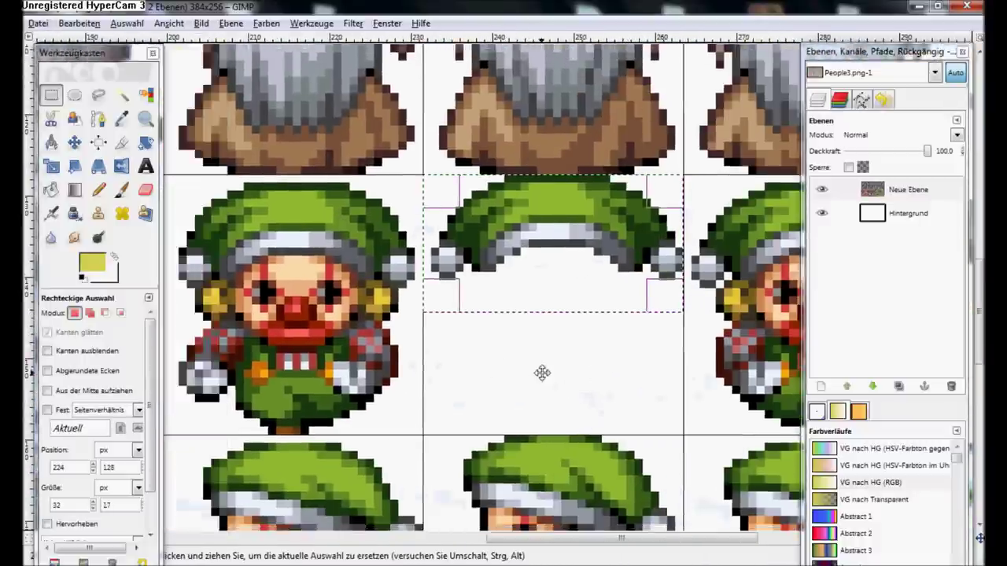
scroll(400, 344, "down", 1)
key("ctrl")
key("ctrl+c")
left_click(397, 346)
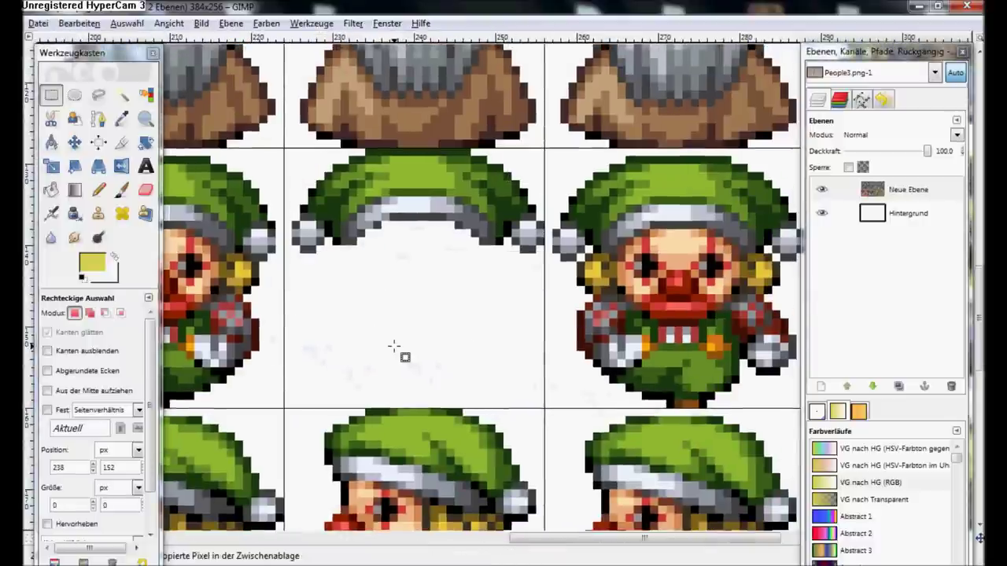
Paste the green cap onto the front-facing maid's head and anchor it
scroll(392, 346, "left", 1)
scroll(401, 331, "left", 1)
scroll(420, 292, "left", 1)
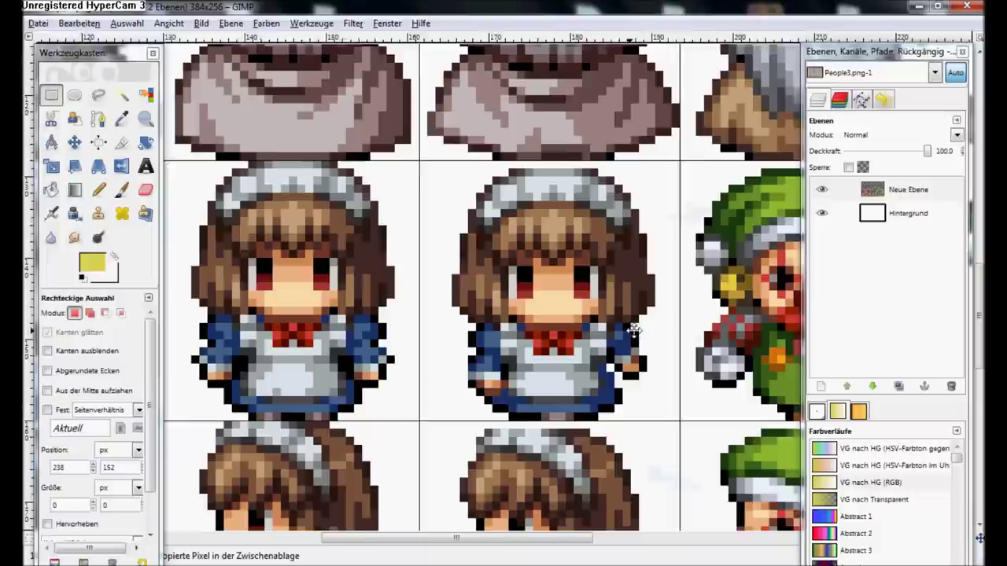
scroll(487, 284, "left", 1)
scroll(550, 283, "left", 2)
scroll(511, 291, "right", 3)
scroll(472, 299, "up", 1)
scroll(448, 303, "left", 2)
left_click(438, 305, "ctrl")
key("ctrl+v")
left_click_drag(508, 274, 443, 250)
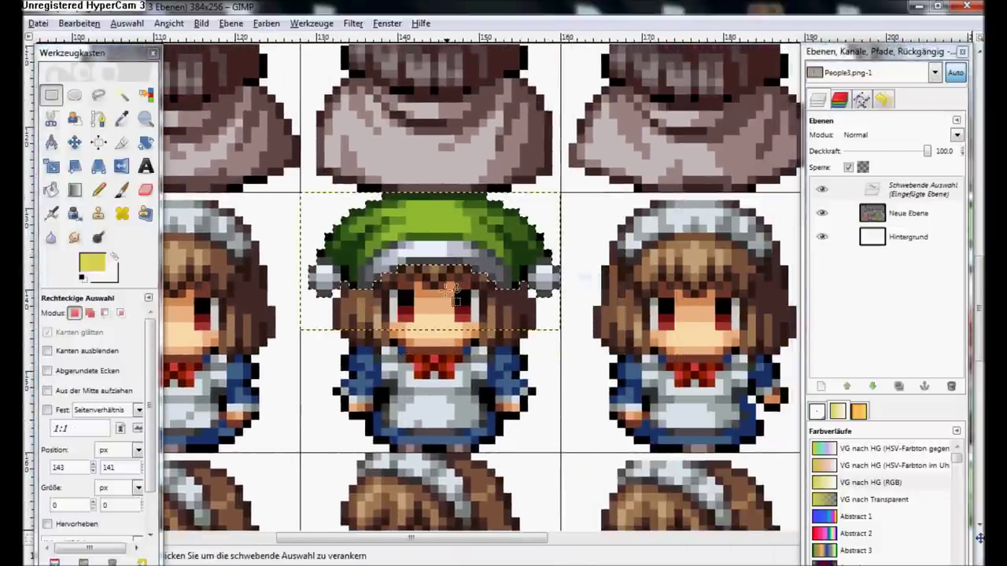
left_click(444, 250)
scroll(448, 315, "down", 5)
scroll(452, 367, "down", 1)
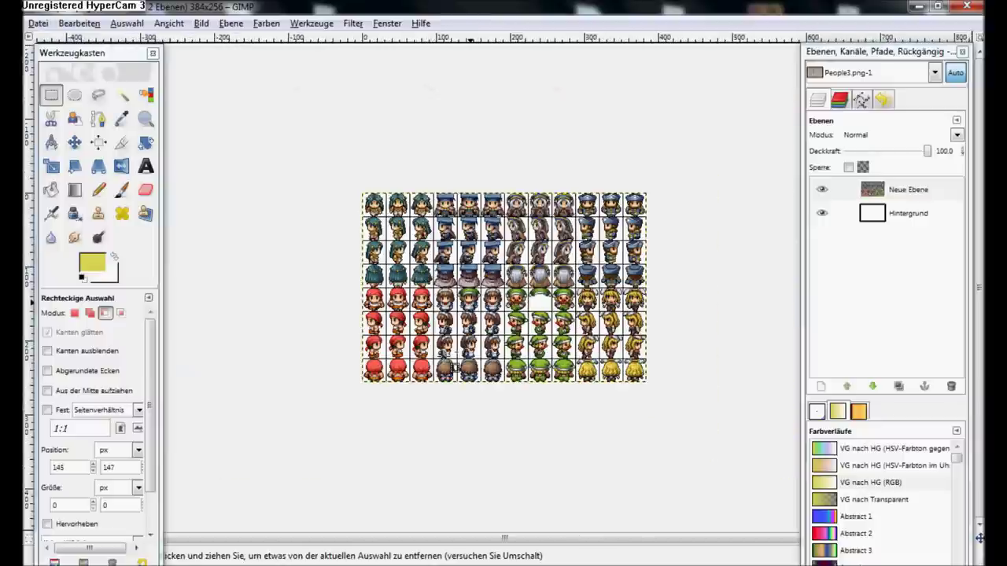
Undo the green cap that was pasted onto the maid
scroll(422, 284, "up", 4)
scroll(418, 319, "up", 2)
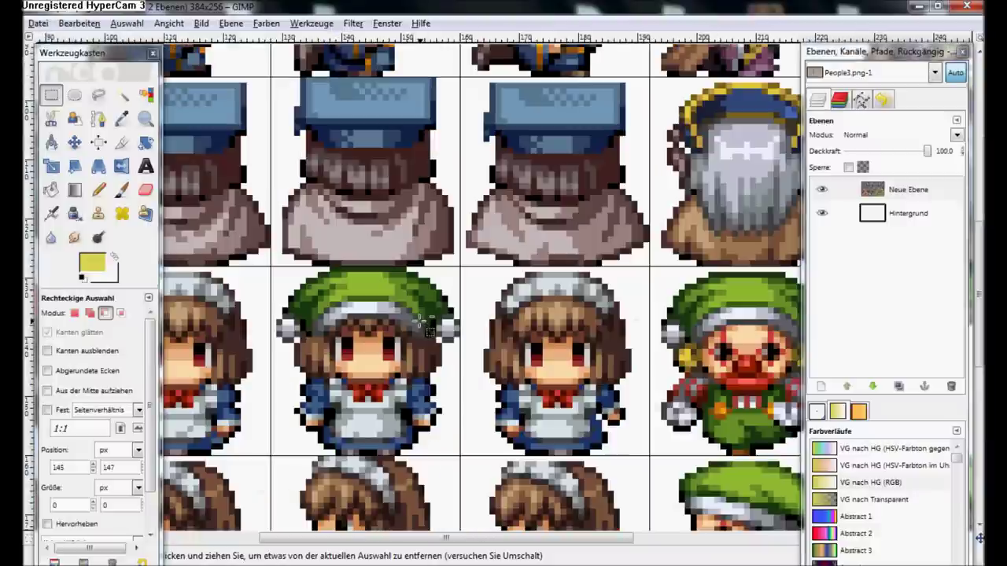
scroll(507, 334, "up", 1)
key("ctrl+z")
key("ctrl+z")
key("ctrl+z")
Paste the green cap onto the blonde girl sprite's head and anchor it
scroll(605, 377, "right", 5)
scroll(606, 378, "down", 1)
scroll(569, 333, "up", 2)
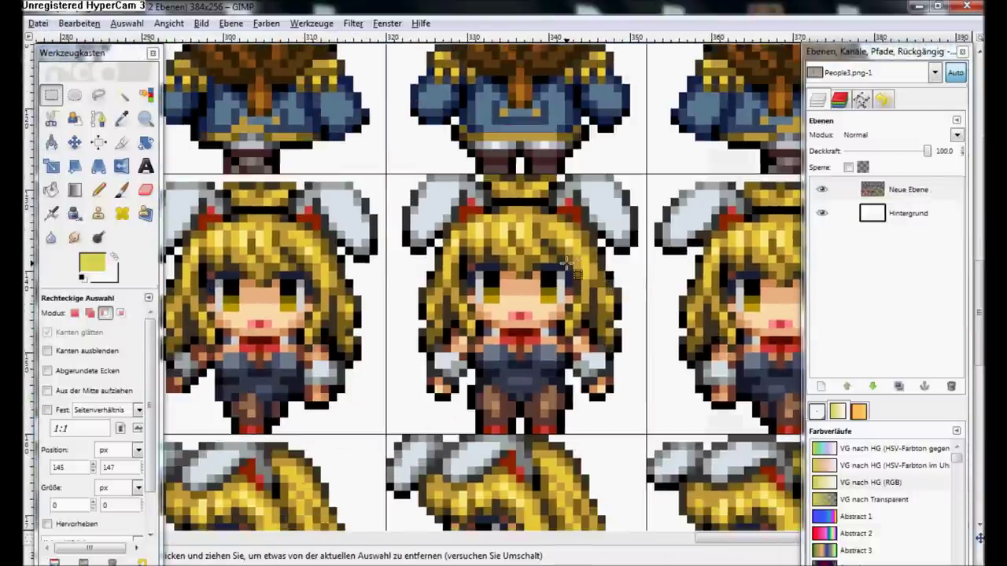
key("ctrl+v")
left_click_drag(528, 287, 576, 244)
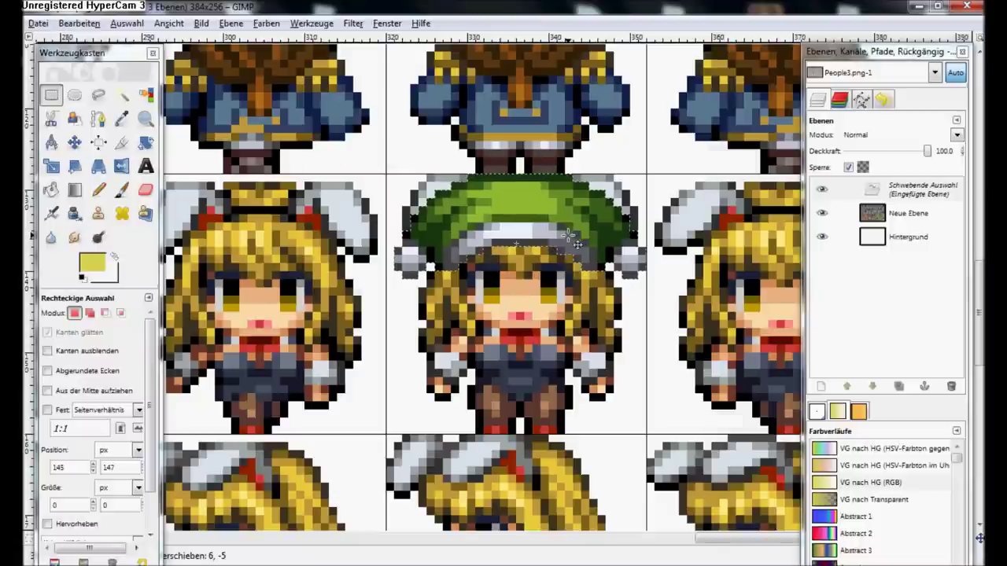
left_click(527, 334)
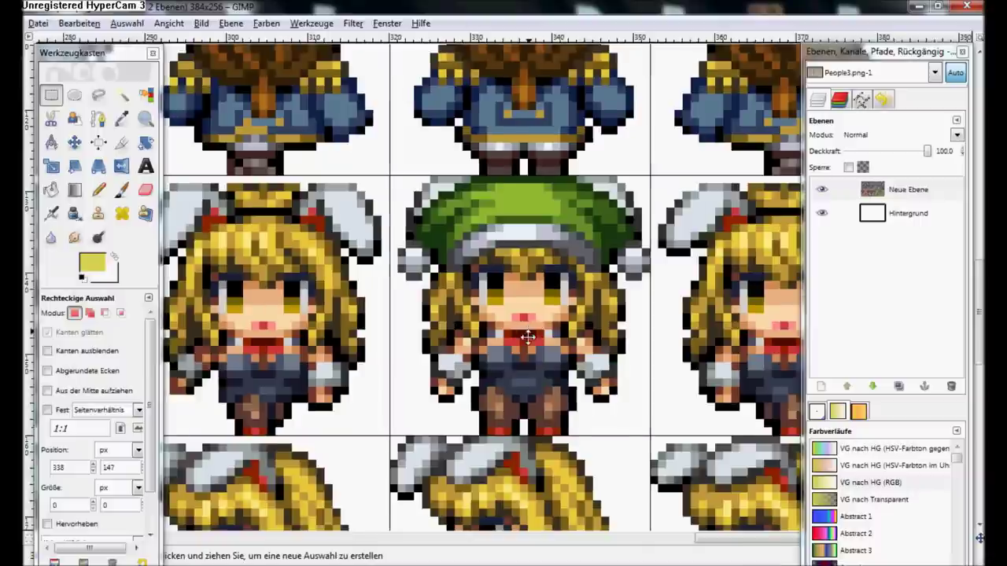
scroll(525, 331, "up", 1)
scroll(524, 331, "right", 1)
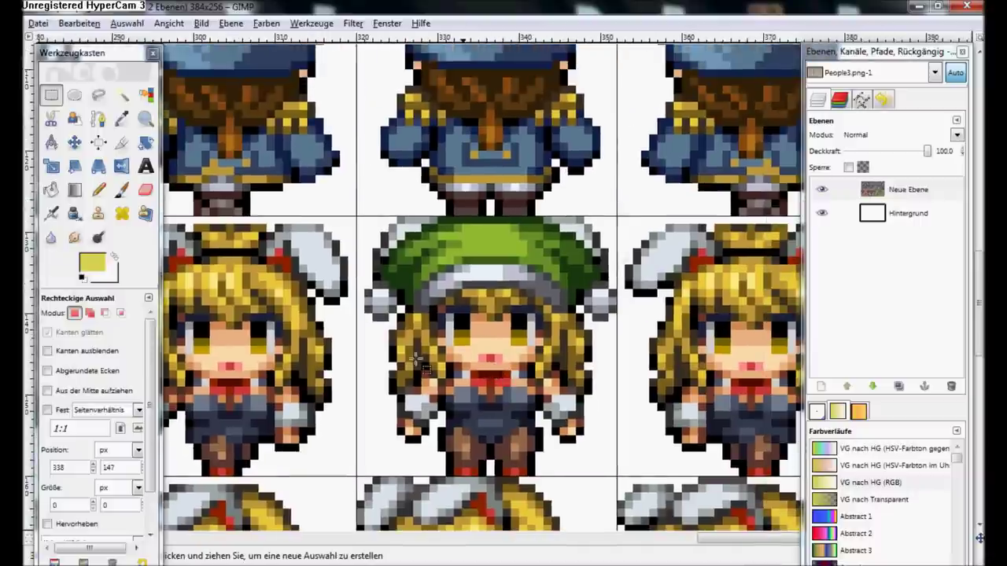
left_click(145, 190)
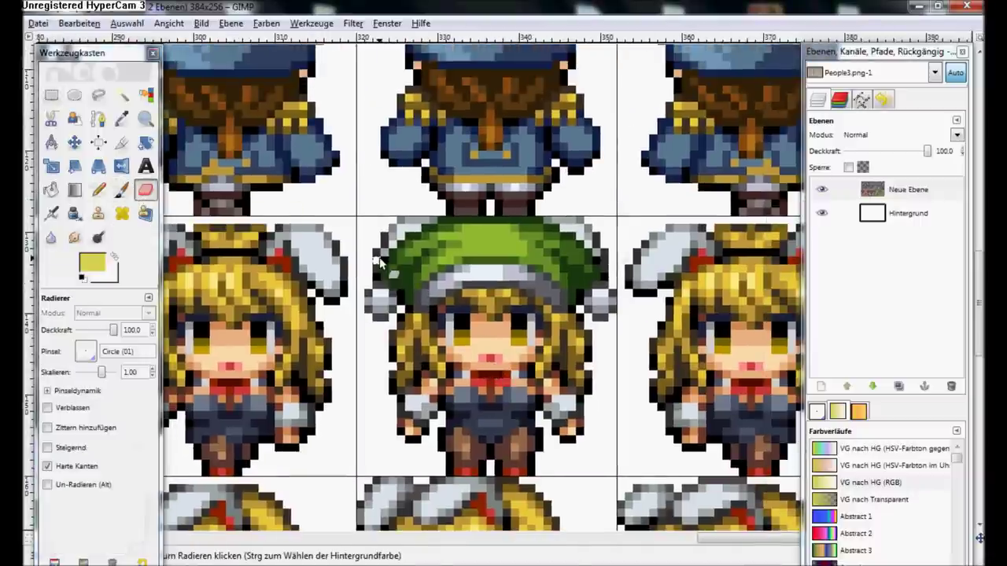
Erase the stray grey pixels along the cap's left, top-left and top-right edges, then return to Rectangle Select
left_click(384, 260)
mouse_move(398, 227)
left_mouse_down()
mouse_move(390, 244)
mouse_move(424, 224)
mouse_move(441, 232)
mouse_move(401, 221)
mouse_move(440, 220)
left_mouse_up()
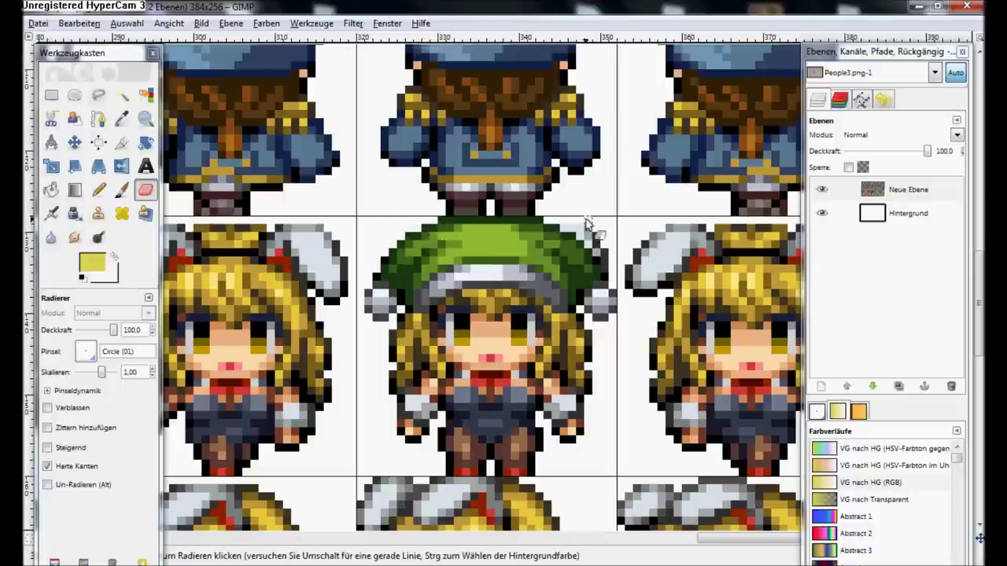
mouse_move(565, 232)
left_mouse_down()
mouse_move(602, 250)
mouse_move(606, 263)
left_mouse_up()
left_click(51, 94)
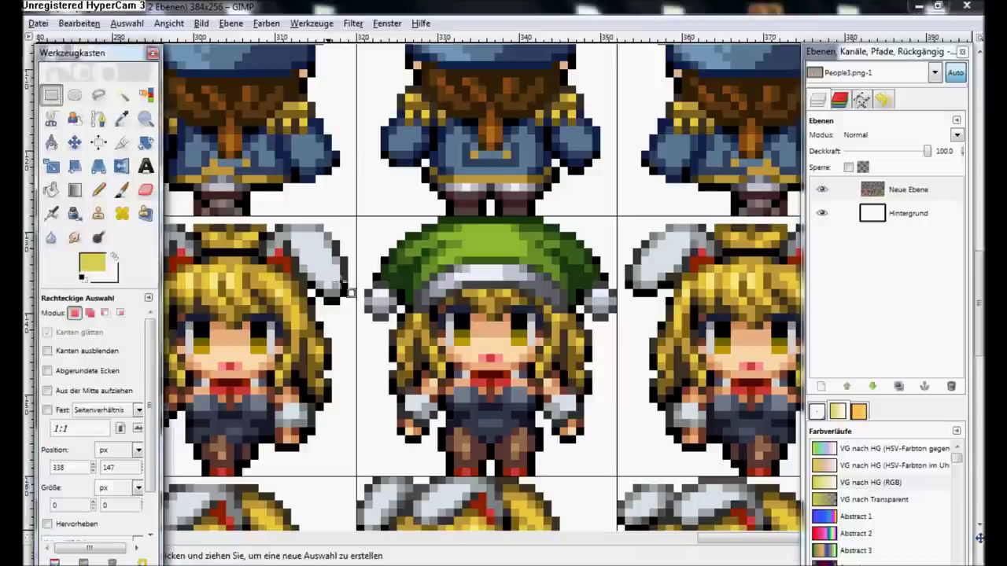
left_click(97, 191)
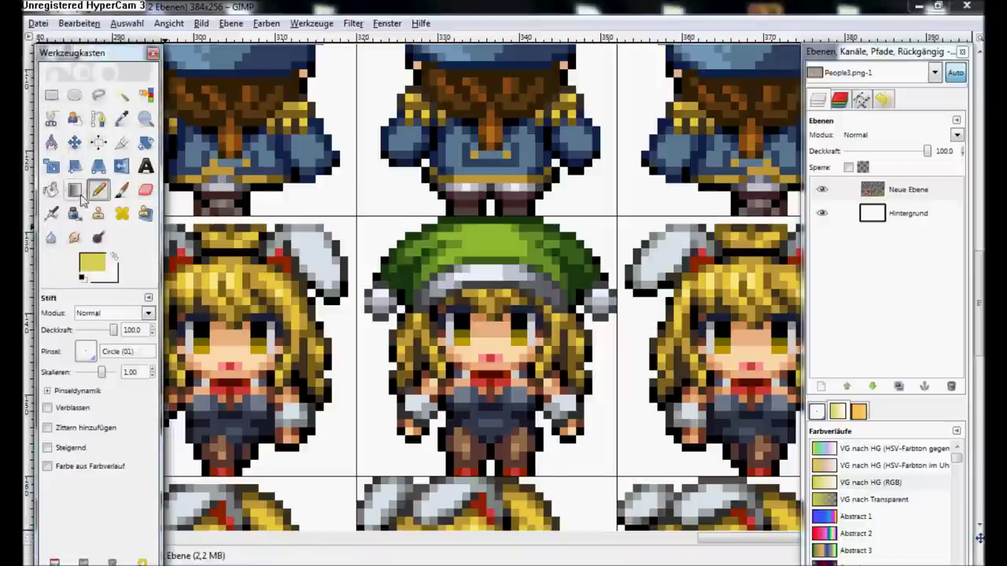
left_click(51, 95)
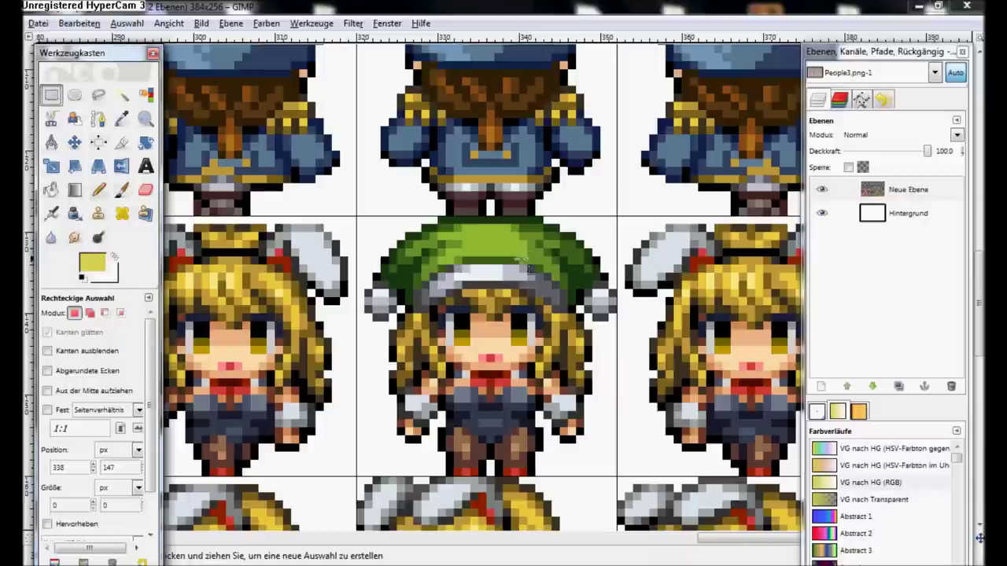
scroll(354, 338, "up", 5)
Draw a rectangular selection around the front-facing brown-haired maid sprite
scroll(315, 393, "left", 2)
scroll(299, 354, "down", 5)
scroll(306, 299, "left", 3)
scroll(320, 223, "right", 3)
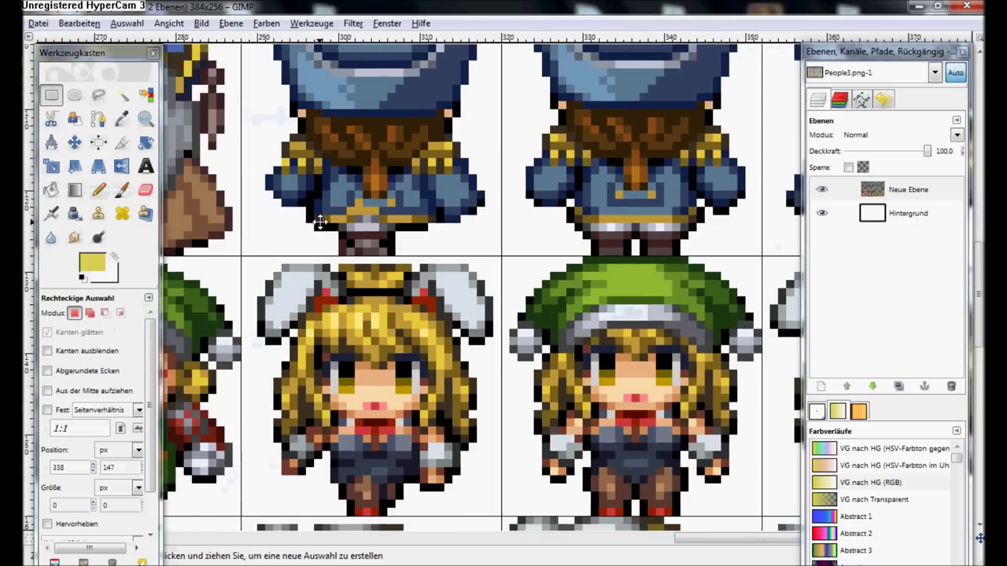
scroll(319, 236, "up", 3)
scroll(331, 275, "up", 3)
scroll(348, 310, "left", 5)
scroll(727, 367, "left", 5)
scroll(726, 368, "left", 5)
scroll(629, 393, "left", 5)
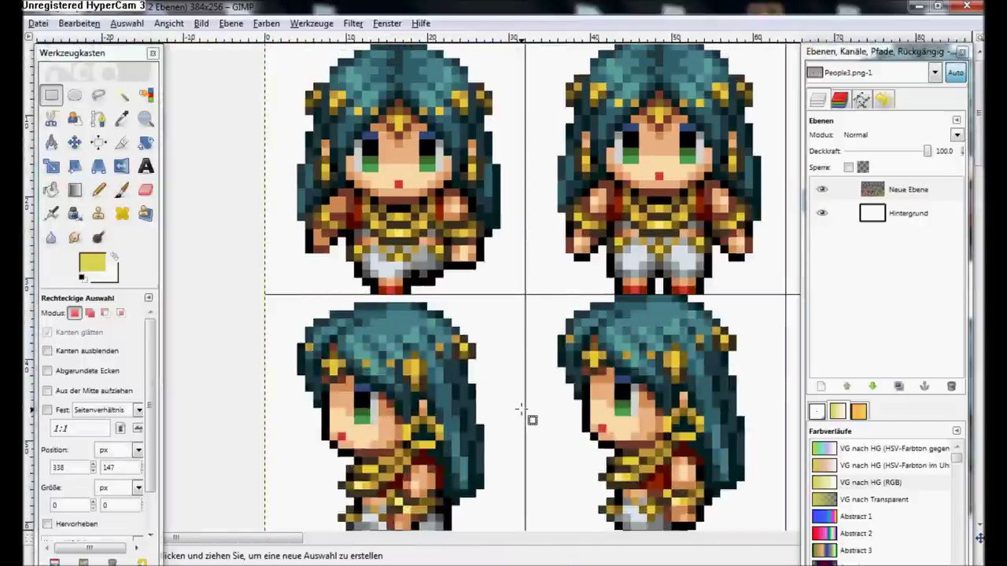
scroll(527, 413, "up", 1)
scroll(520, 409, "down", 5)
scroll(521, 409, "right", 5)
scroll(520, 409, "right", 5)
scroll(521, 409, "right", 3)
scroll(370, 253, "down", 1)
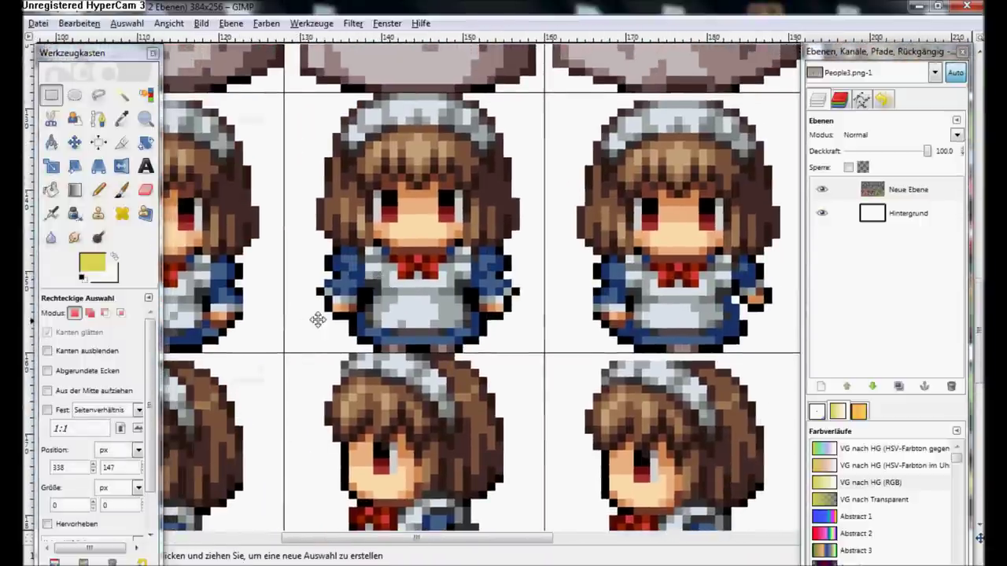
scroll(318, 330, "down", 3)
scroll(318, 331, "right", 3)
scroll(228, 228, "up", 3)
scroll(228, 229, "left", 2)
scroll(251, 284, "up", 1)
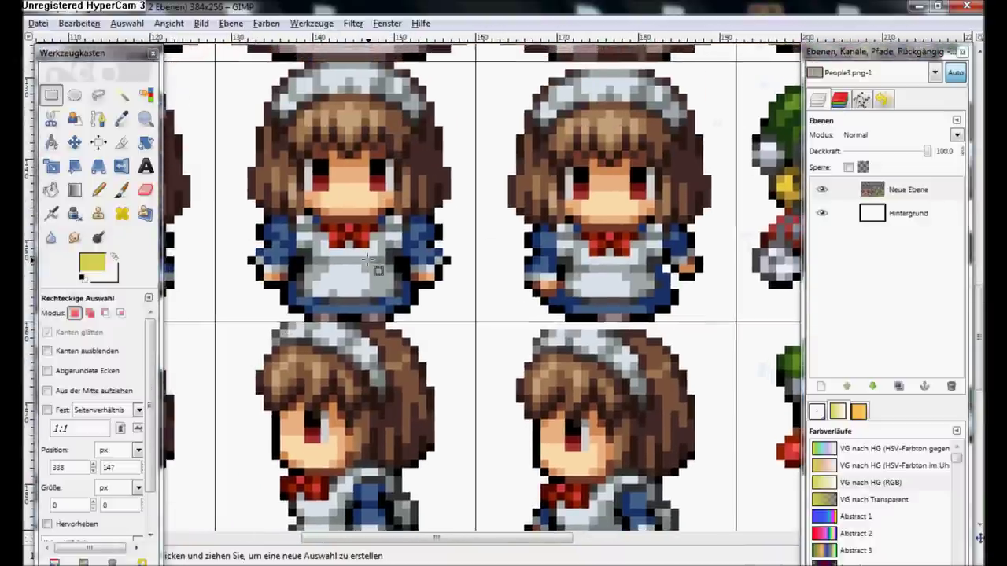
left_click_drag(242, 321, 443, 216)
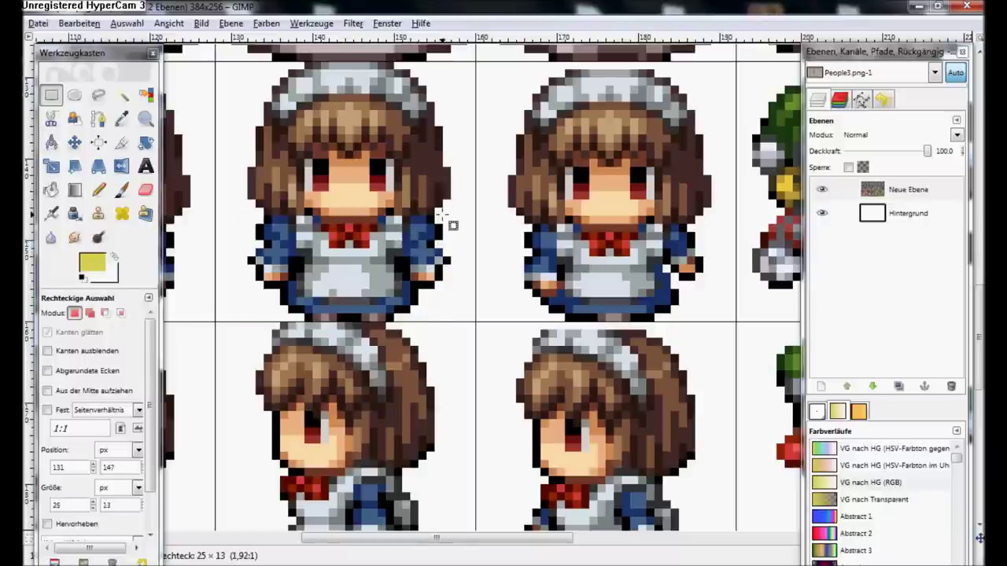
left_click_drag(443, 216, 458, 174)
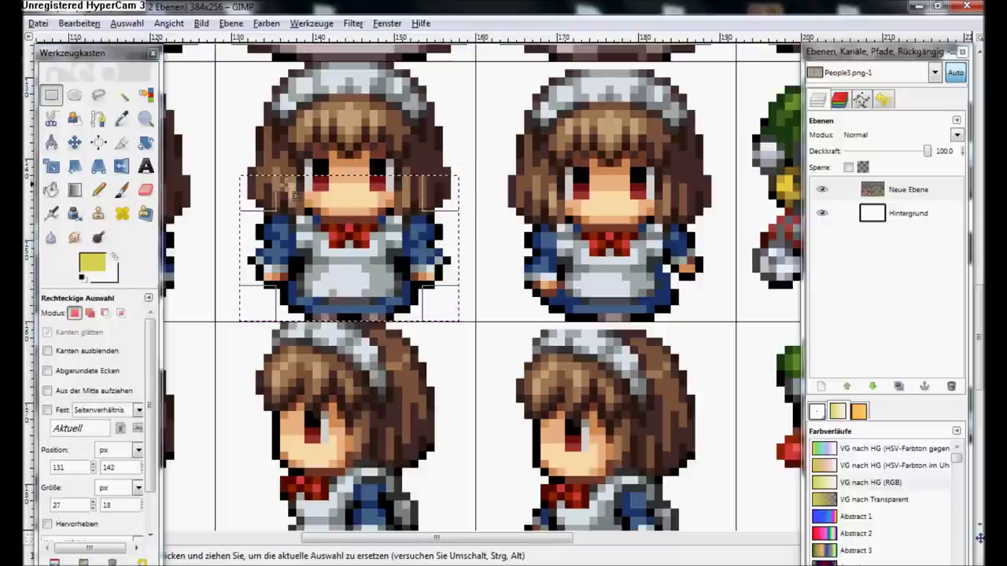
mouse_move(331, 295)
left_mouse_down()
mouse_move(422, 208)
mouse_move(372, 267)
mouse_move(423, 215)
mouse_move(582, 118)
mouse_move(448, 221)
mouse_move(483, 169)
mouse_move(356, 187)
mouse_move(363, 88)
left_mouse_up()
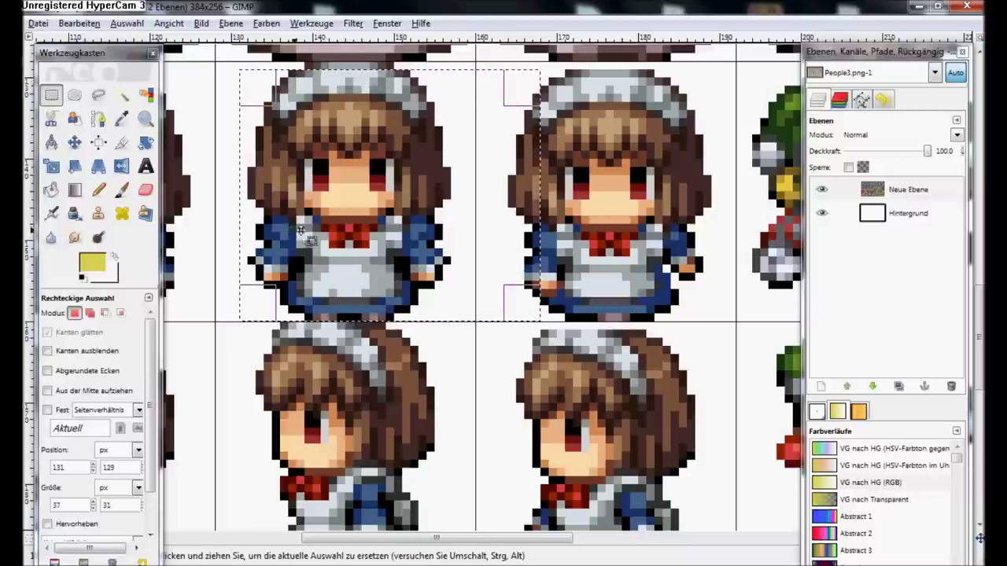
Add a wider 38×14 strip across the maid's head to the selection
scroll(323, 227, "up", 1)
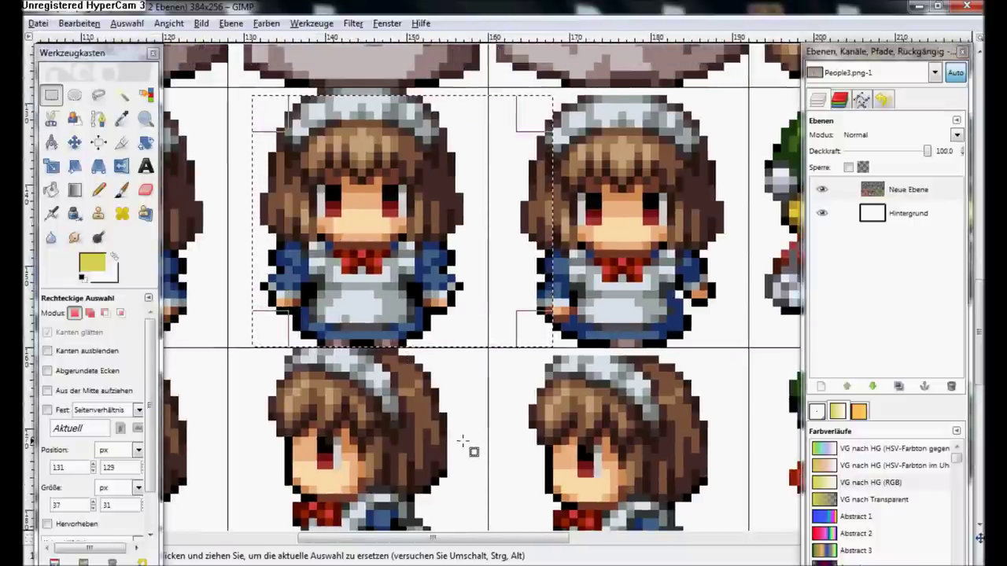
scroll(461, 443, "up", 1)
scroll(417, 410, "right", 1)
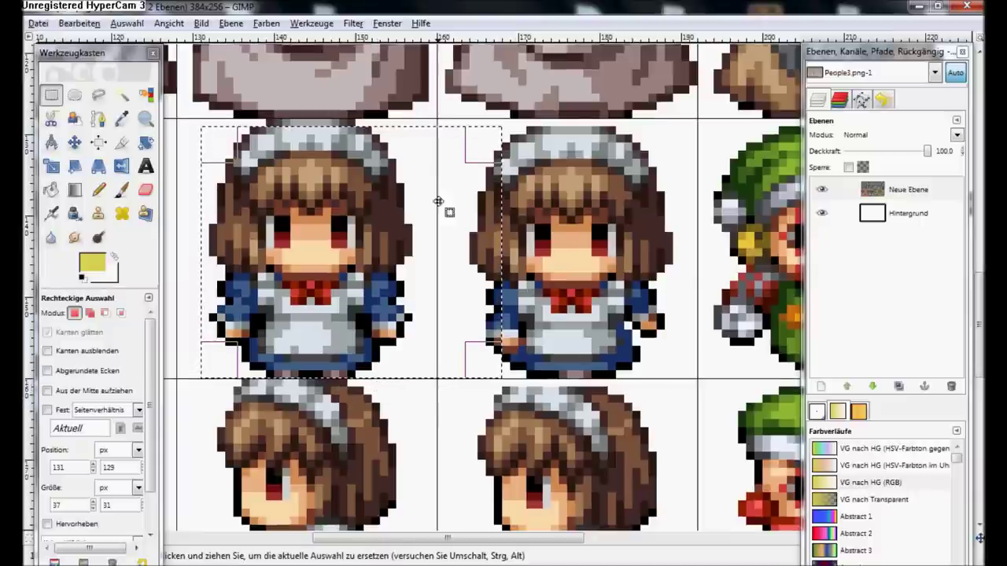
scroll(480, 228, "up", 1)
scroll(500, 244, "left", 3)
scroll(501, 244, "down", 1)
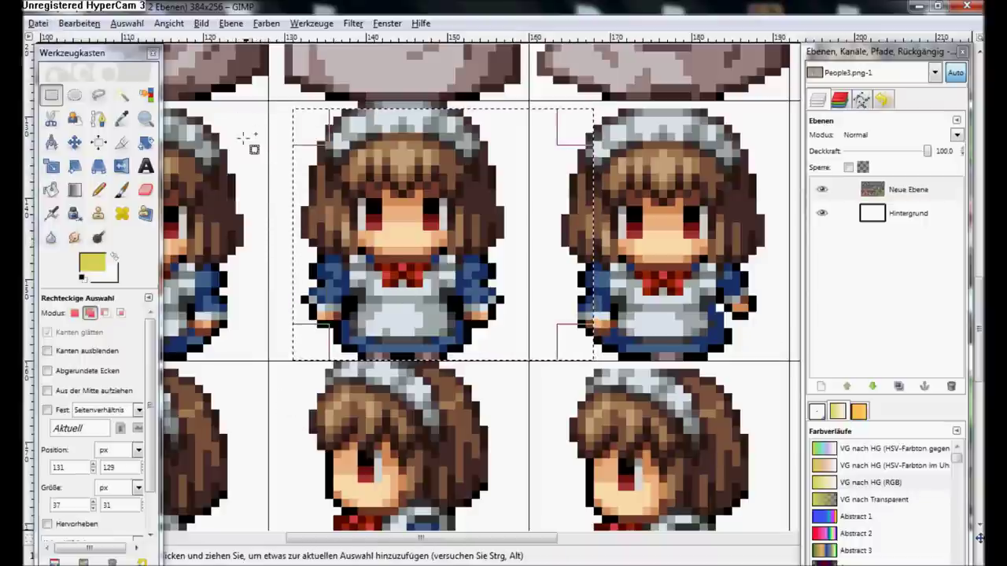
left_click_drag(241, 150, 544, 254)
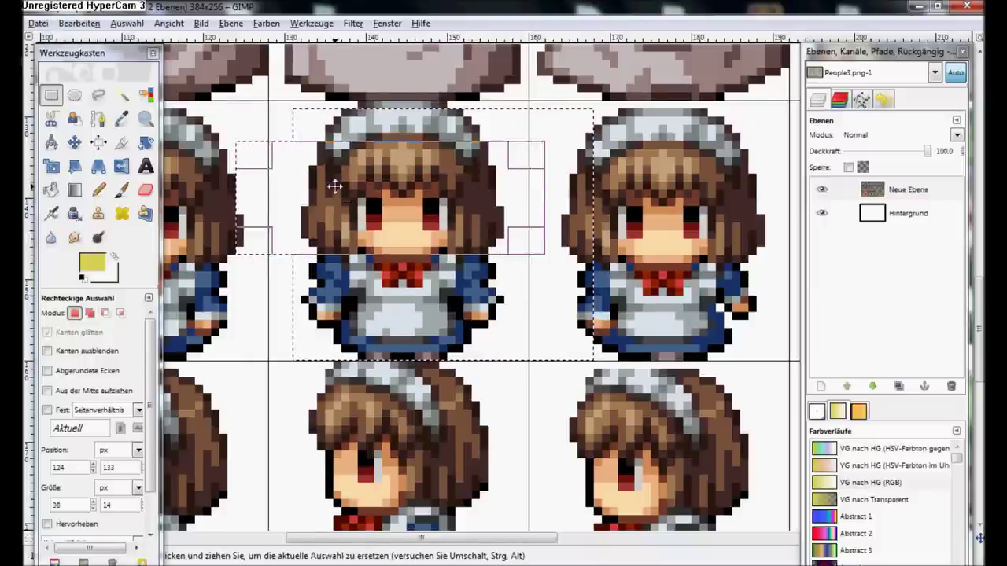
scroll(376, 226, "up", 2)
scroll(376, 227, "left", 2)
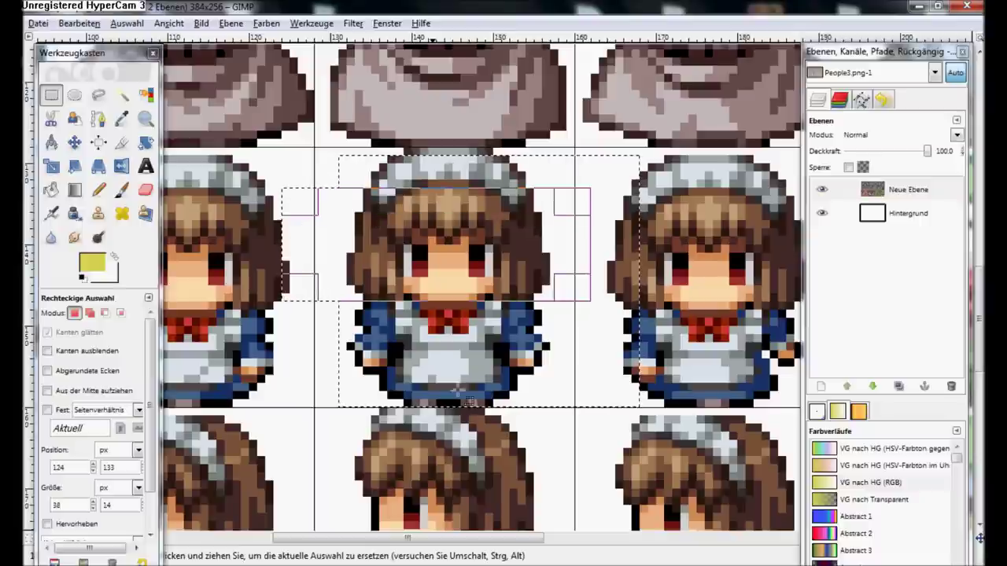
scroll(518, 368, "up", 1)
scroll(518, 368, "left", 1)
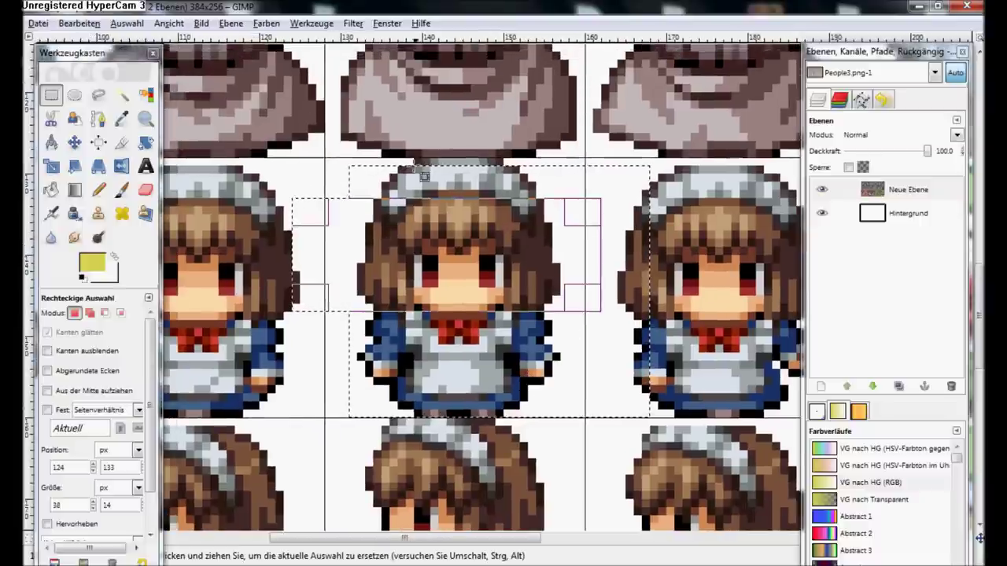
Box the middle maid sprite from hair to feet and subtract her head area
left_click(516, 346)
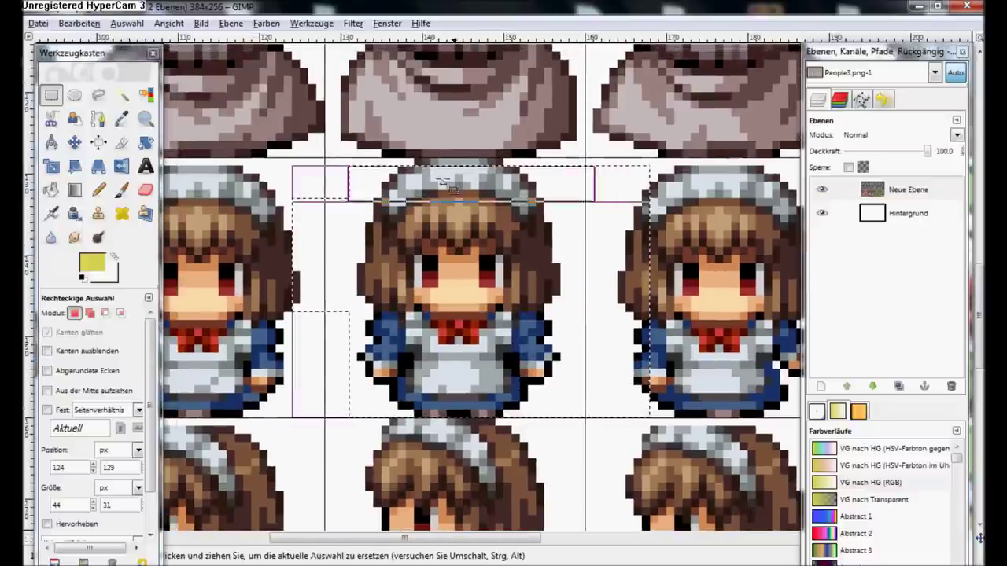
left_click(382, 381)
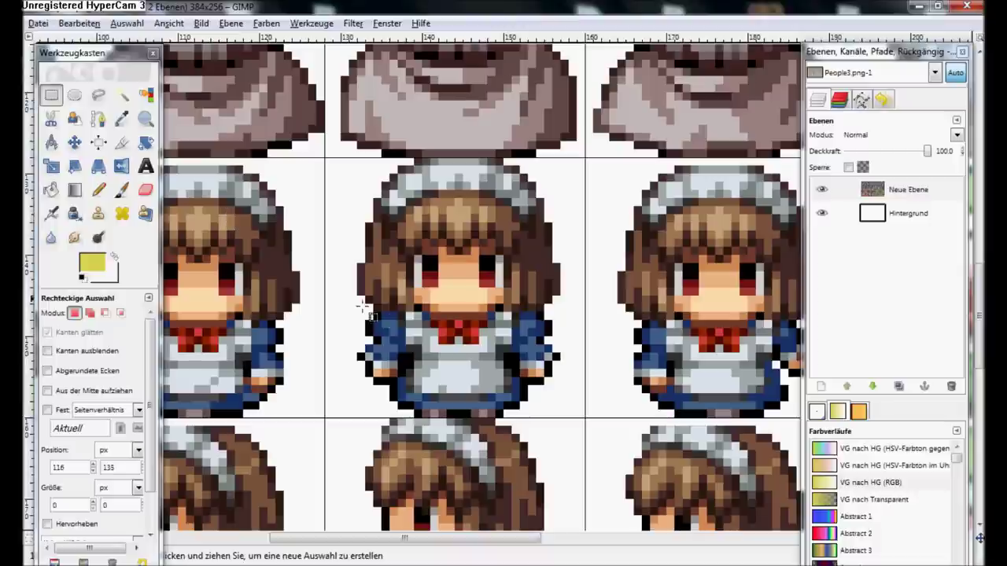
left_click_drag(335, 415, 593, 231)
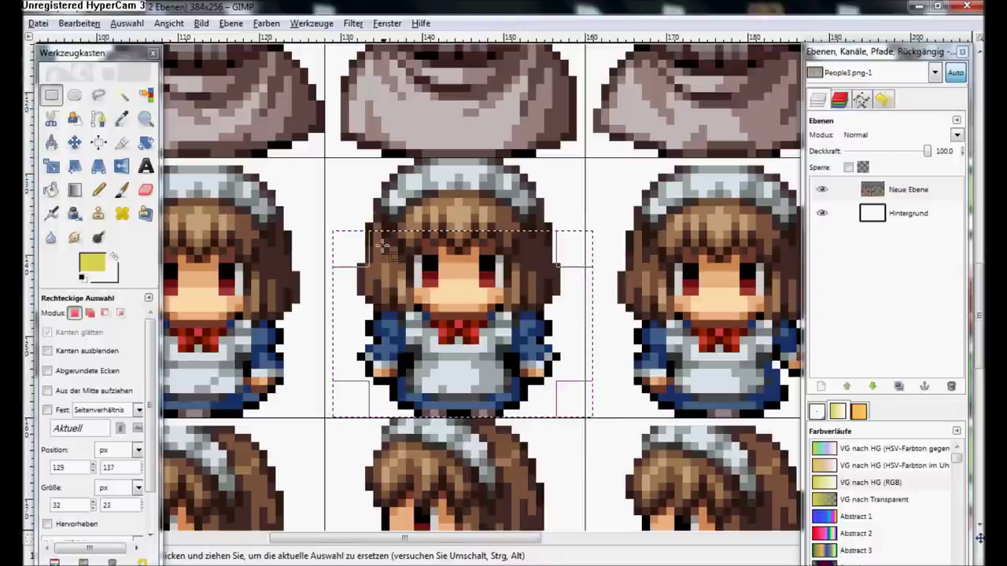
key("ctrl")
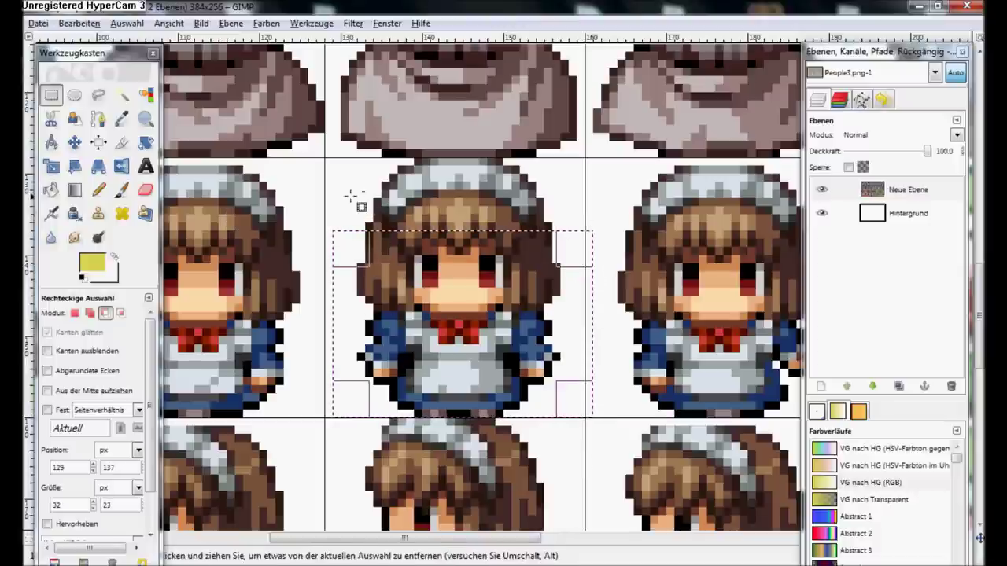
mouse_move(343, 191)
left_mouse_down()
mouse_move(393, 240)
mouse_move(596, 311)
left_mouse_up()
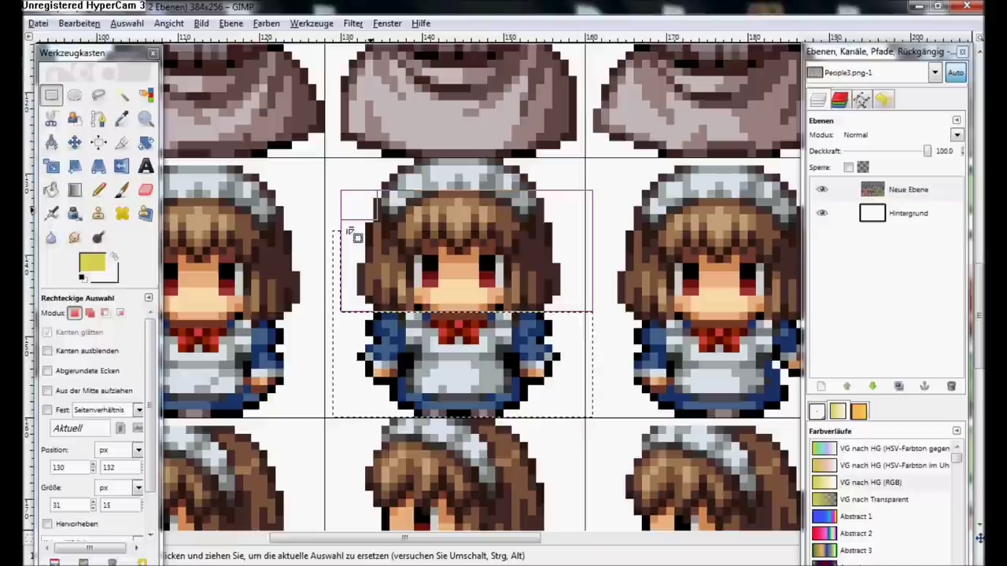
Trim the strip beside the head and small collar patches, then copy the outfit
key("ctrl")
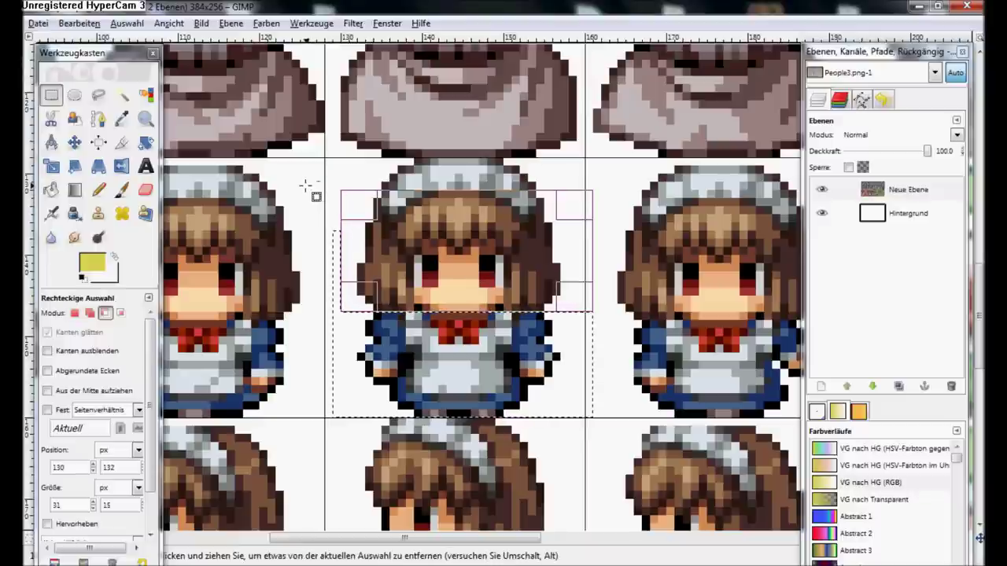
left_click_drag(308, 184, 364, 312)
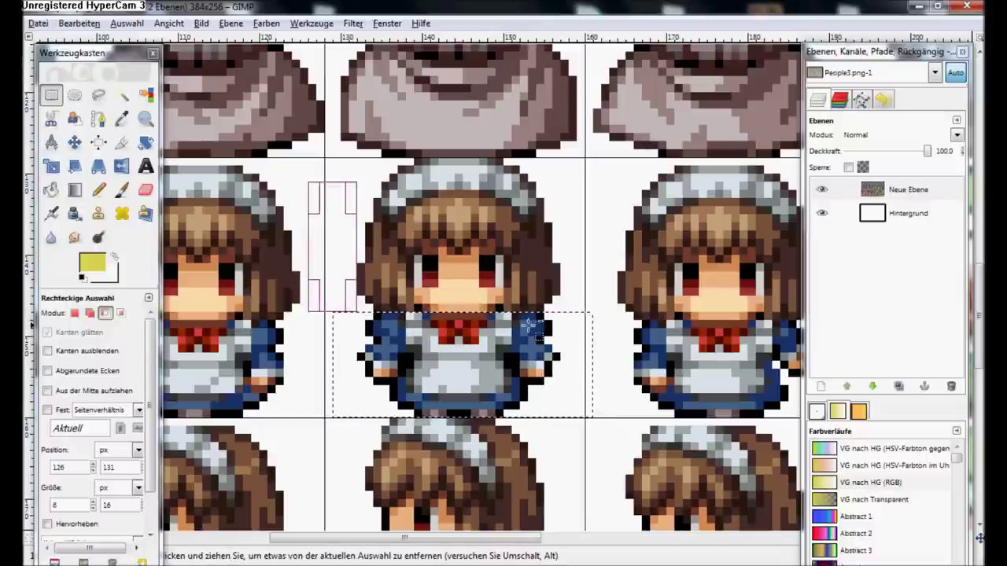
left_click_drag(524, 323, 517, 305)
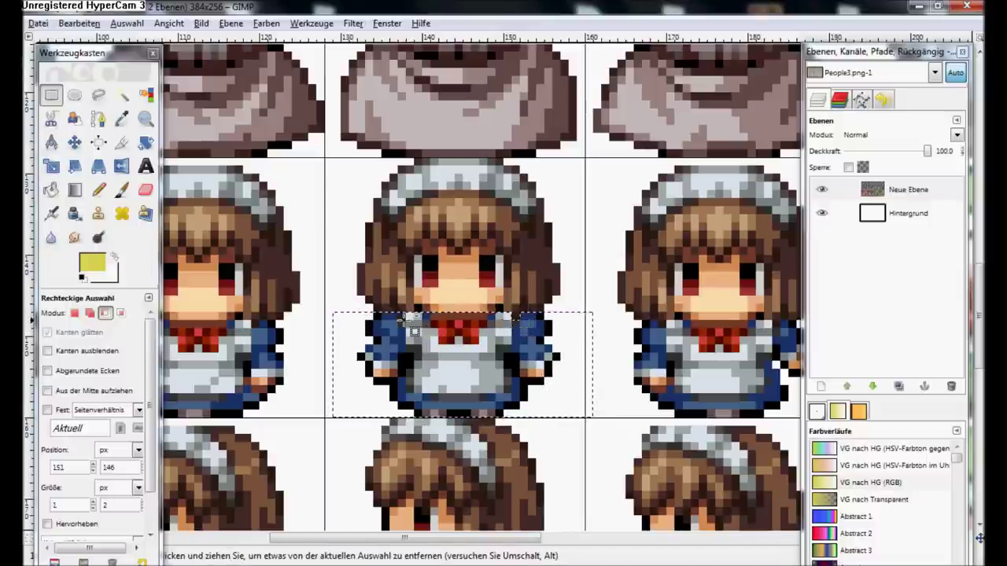
mouse_move(406, 321)
left_mouse_down()
mouse_move(400, 305)
mouse_move(486, 264)
left_mouse_up()
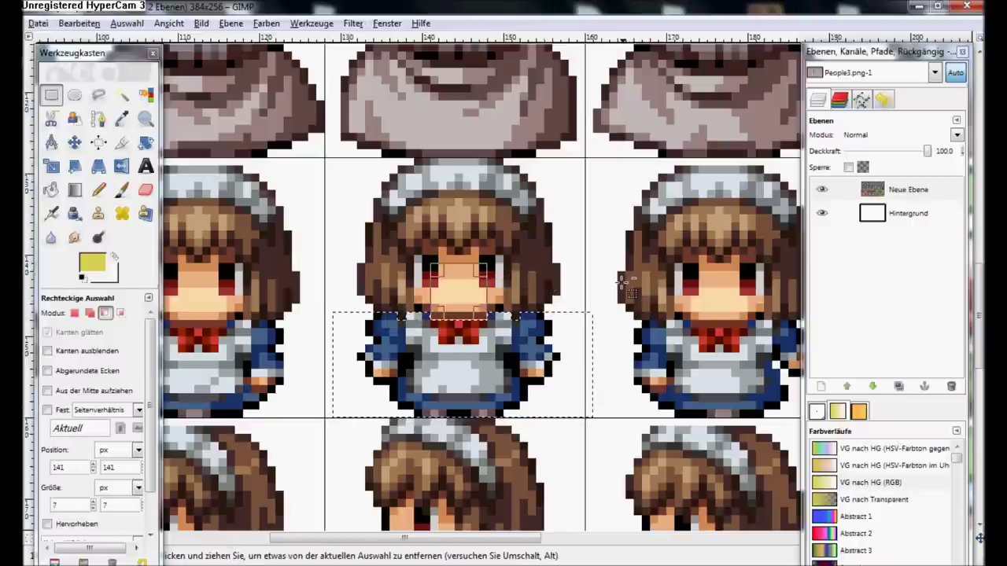
key("ctrl+c")
Paste the maid outfit over the blonde girl's dark dress, align it and anchor it
scroll(622, 276, "right", 4)
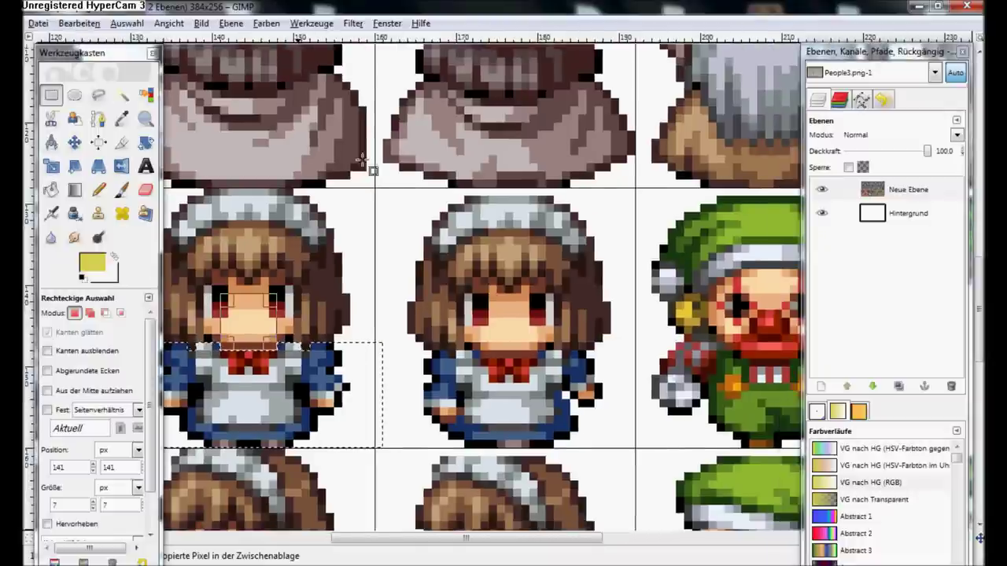
scroll(590, 232, "right", 5)
scroll(589, 227, "right", 3)
scroll(472, 232, "right", 3)
scroll(457, 236, "right", 3)
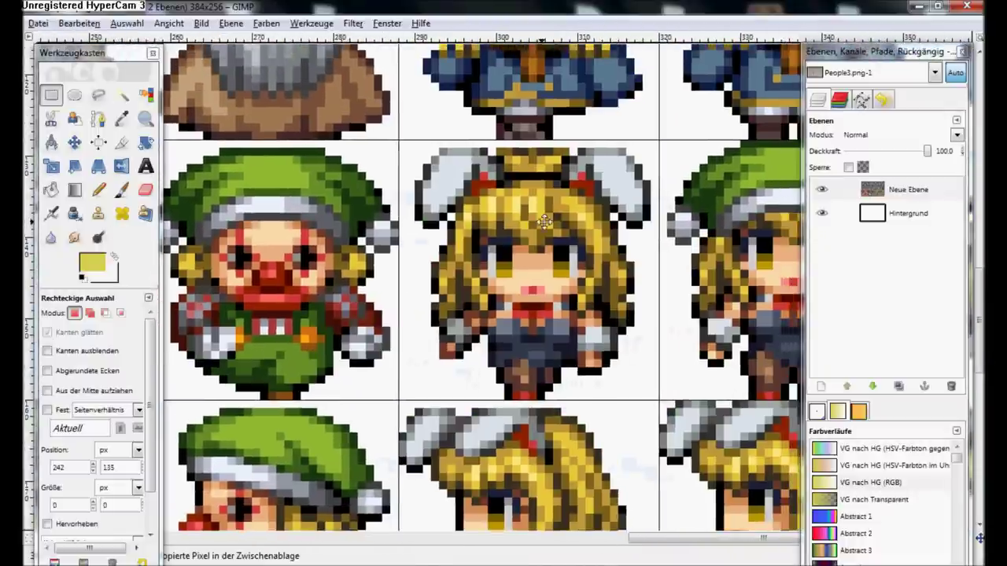
scroll(472, 275, "right", 4)
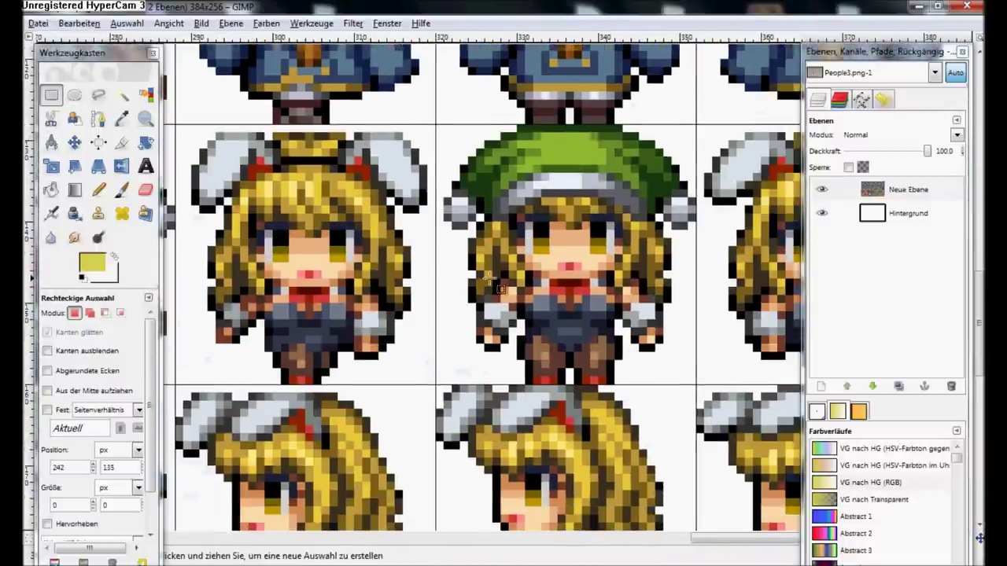
key("ctrl+v")
left_click_drag(455, 287, 494, 334)
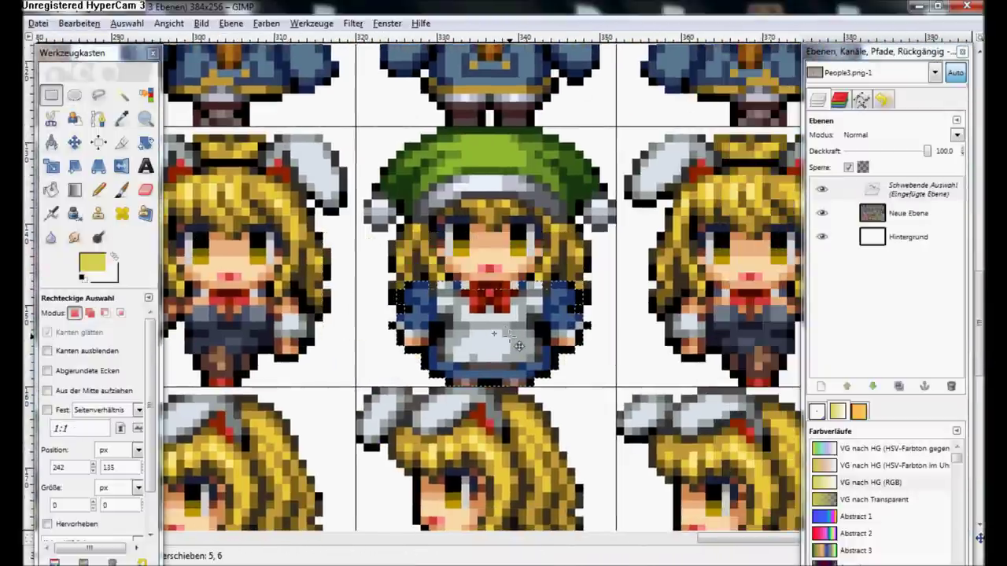
mouse_move(493, 333)
left_mouse_down()
mouse_move(494, 349)
mouse_move(518, 338)
mouse_move(517, 328)
left_mouse_up()
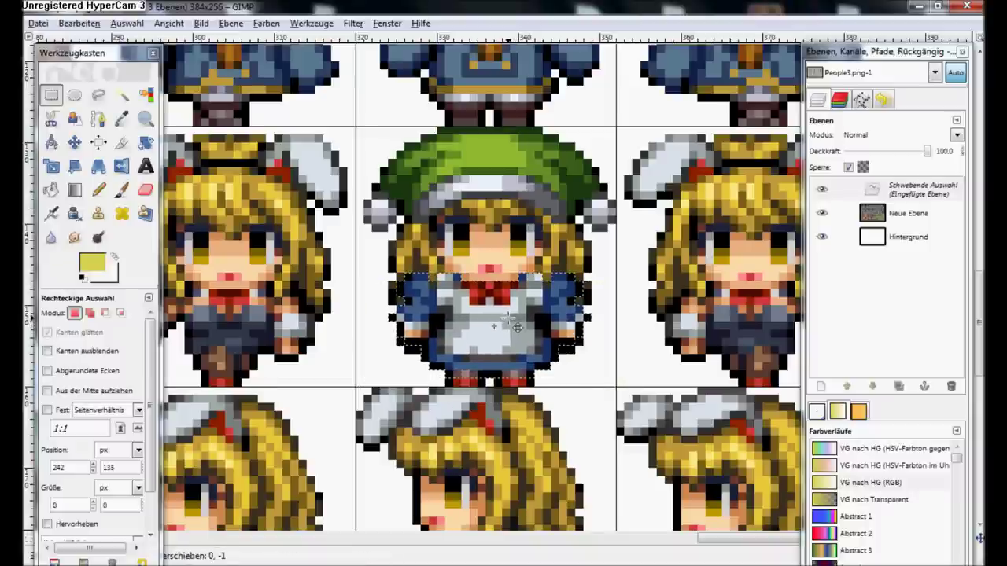
left_click(504, 377)
scroll(504, 339, "down", 4)
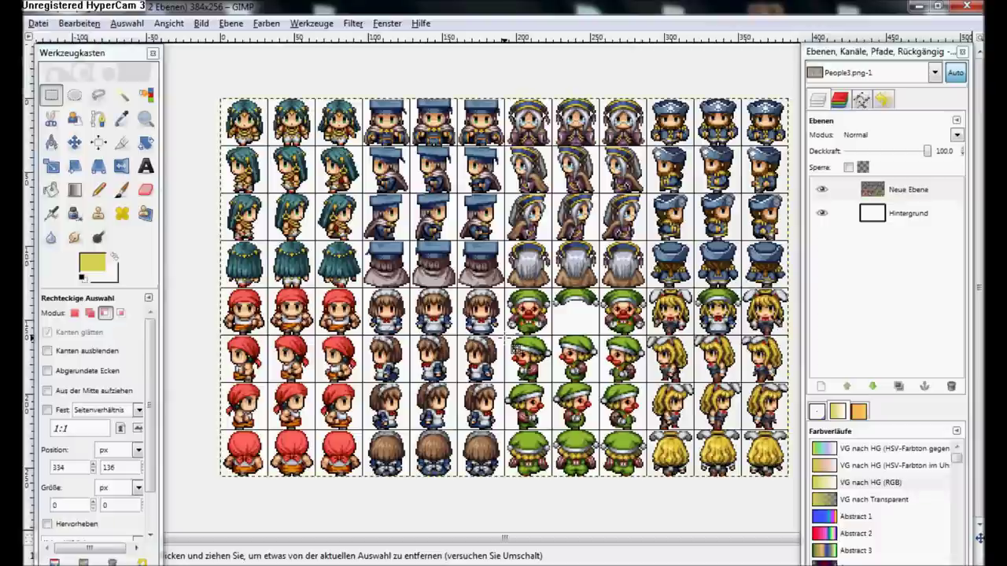
scroll(504, 339, "down", 1)
scroll(505, 339, "down", 1)
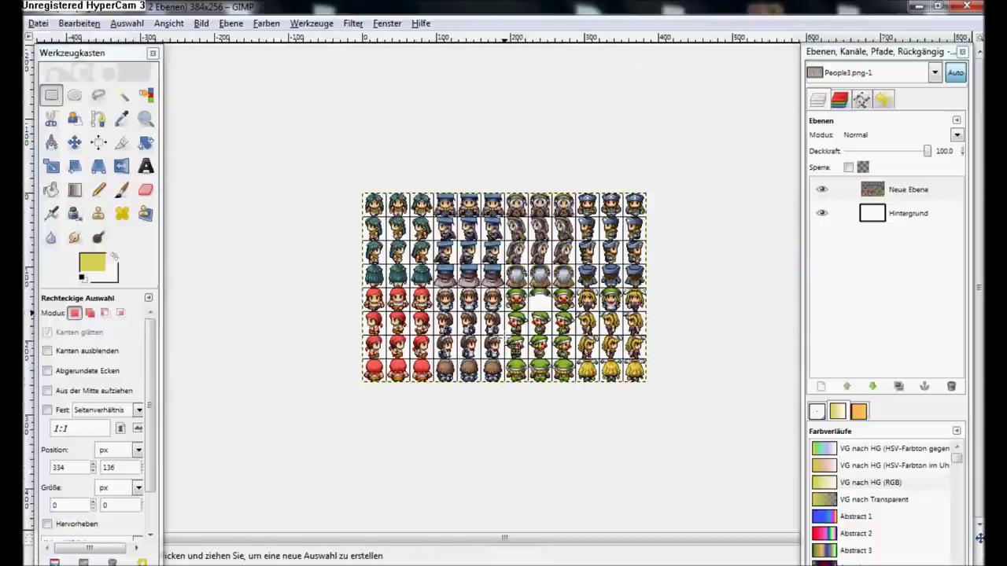
scroll(541, 331, "up", 3)
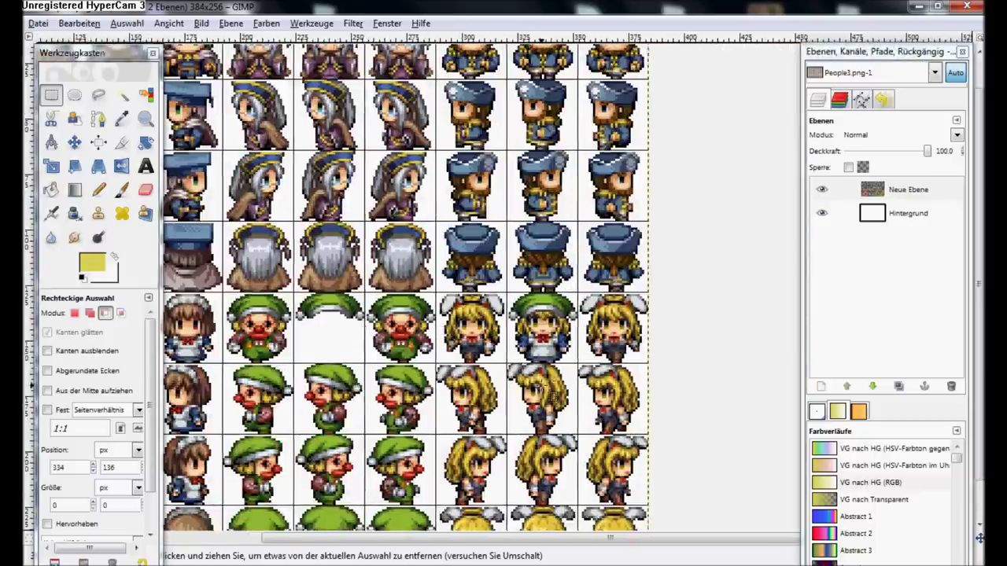
scroll(542, 385, "up", 3)
scroll(541, 386, "down", 2)
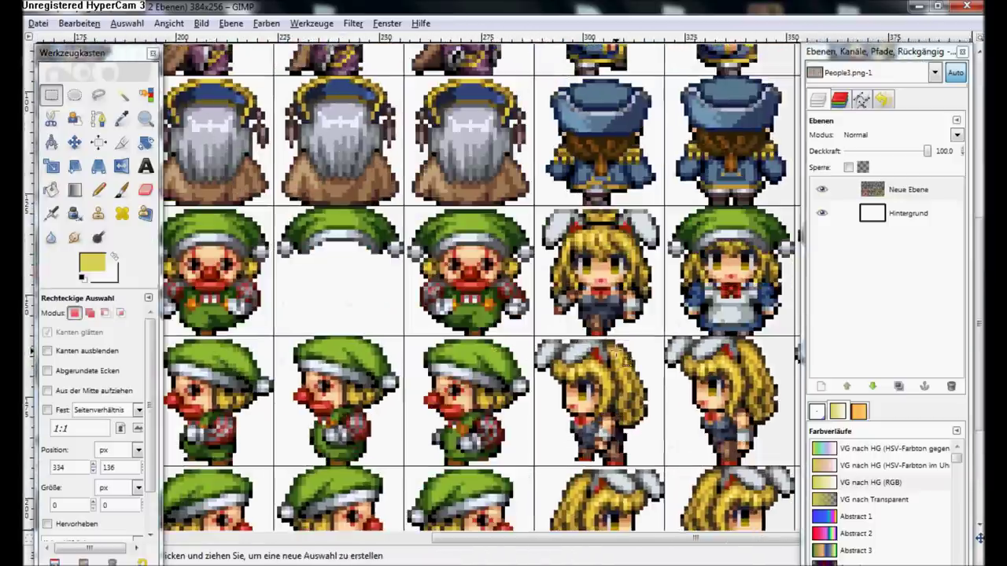
scroll(464, 228, "up", 2)
scroll(464, 229, "left", 2)
scroll(511, 252, "up", 2)
scroll(511, 252, "left", 2)
scroll(629, 275, "up", 2)
scroll(629, 275, "left", 2)
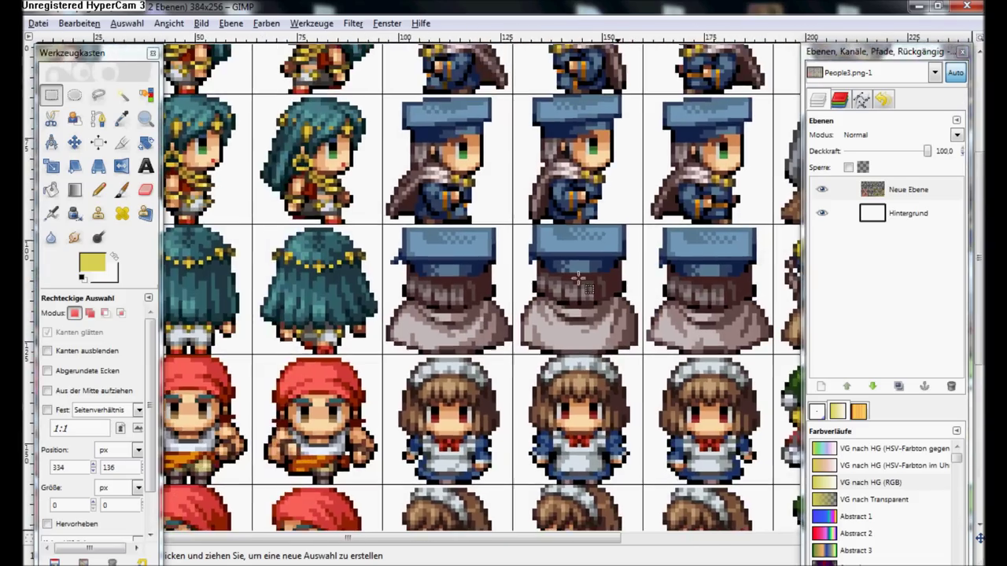
scroll(637, 292, "left", 3)
scroll(553, 257, "right", 3)
scroll(553, 257, "down", 1)
scroll(678, 245, "right", 3)
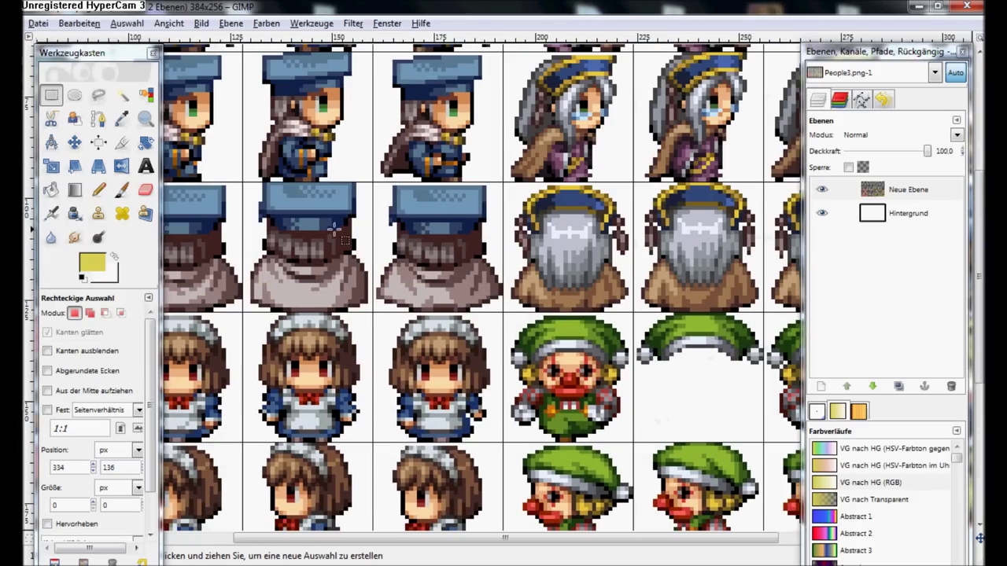
scroll(438, 228, "up", 2)
scroll(437, 228, "left", 3)
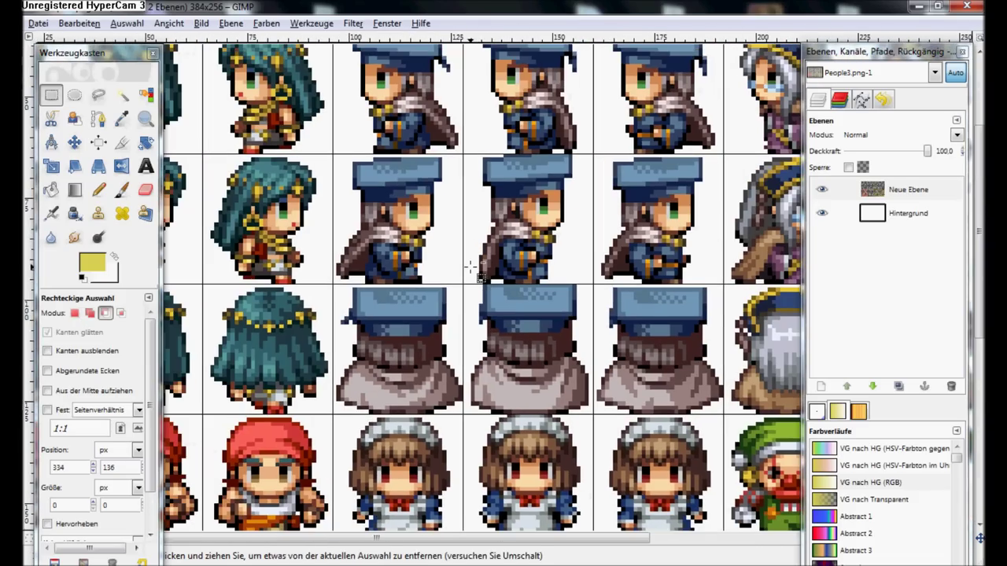
scroll(470, 268, "down", 2, "ctrl")
scroll(471, 268, "down", 3, "ctrl")
scroll(471, 268, "down", 1, "ctrl")
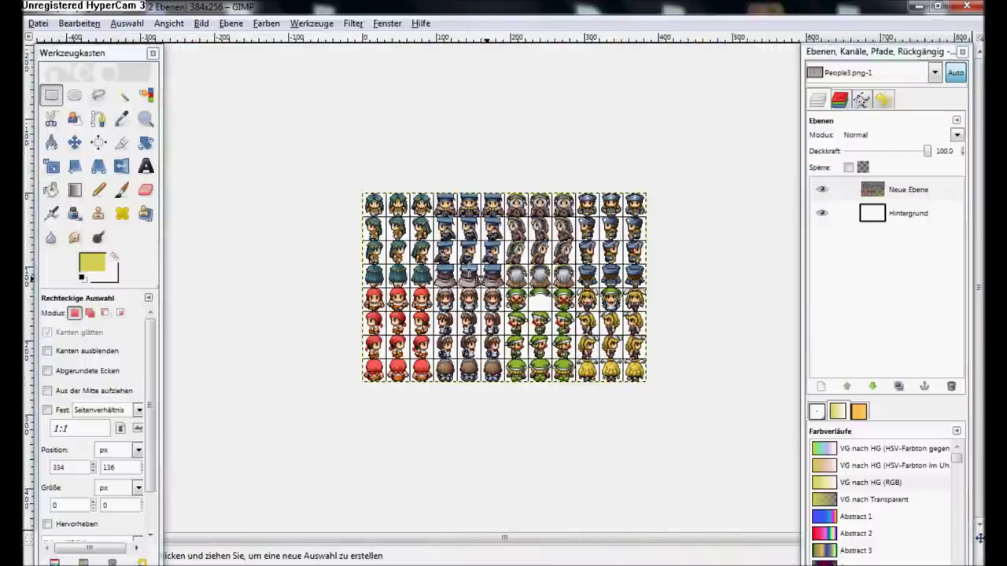
scroll(471, 270, "up", 2, "ctrl")
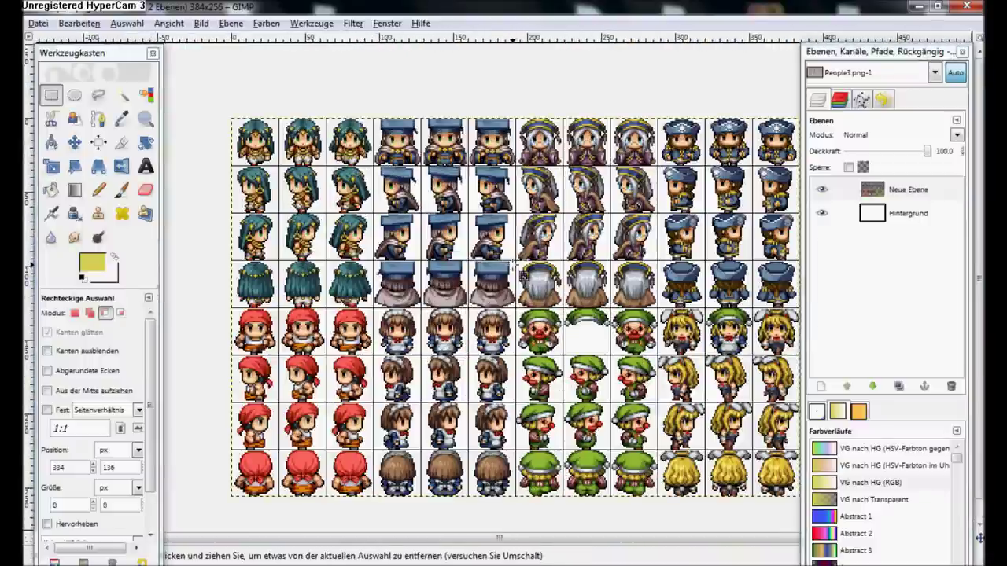
scroll(515, 268, "up", 1, "ctrl")
scroll(480, 268, "right", 2)
scroll(449, 269, "right", 2)
scroll(448, 269, "down", 1)
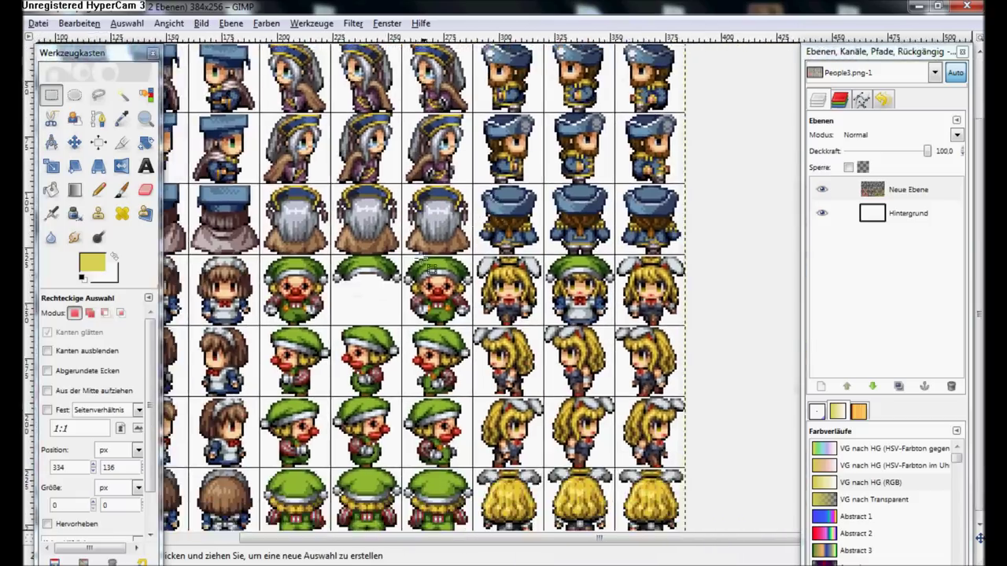
scroll(429, 268, "up", 1, "ctrl")
scroll(437, 315, "up", 2, "ctrl")
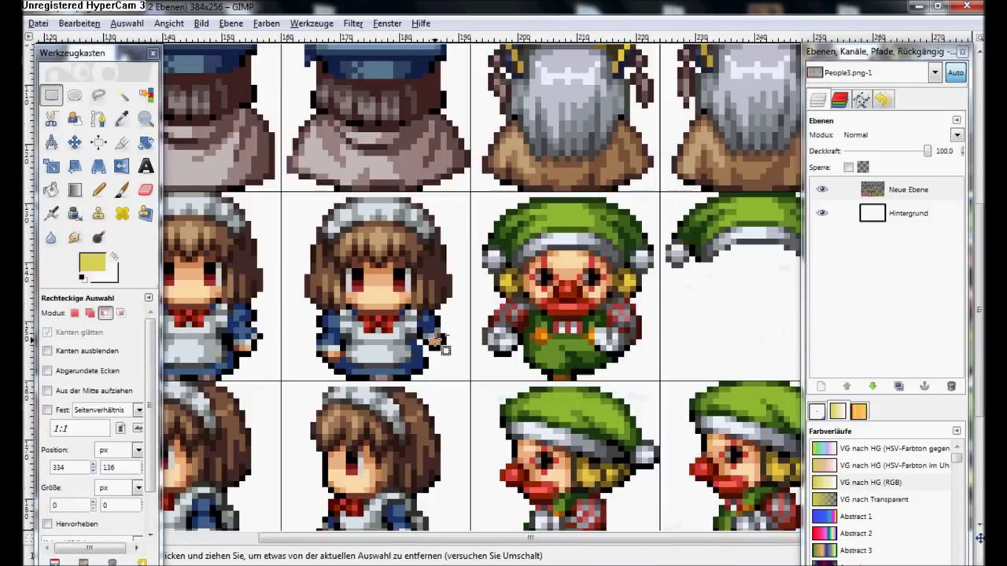
scroll(511, 330, "left", 4)
scroll(629, 311, "left", 1)
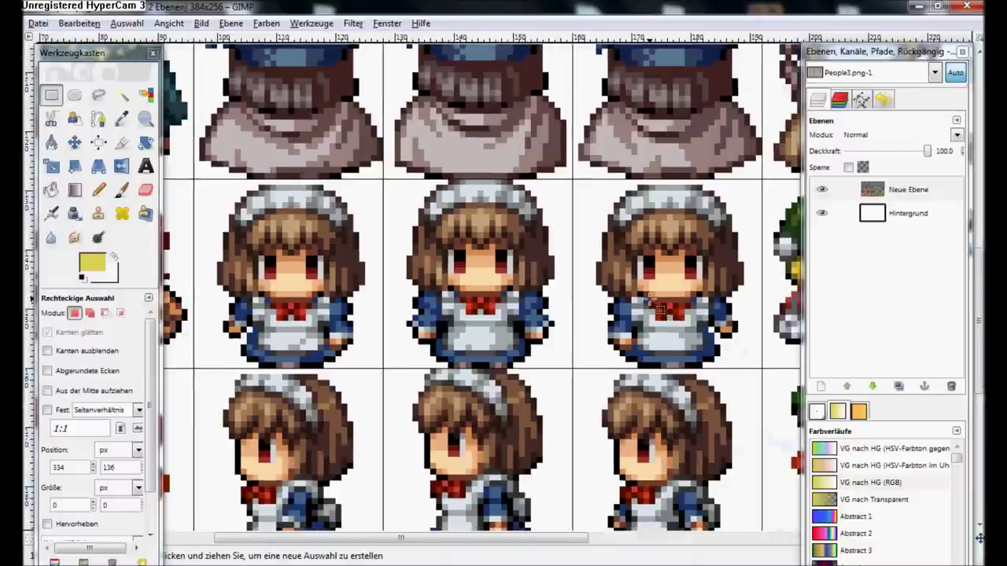